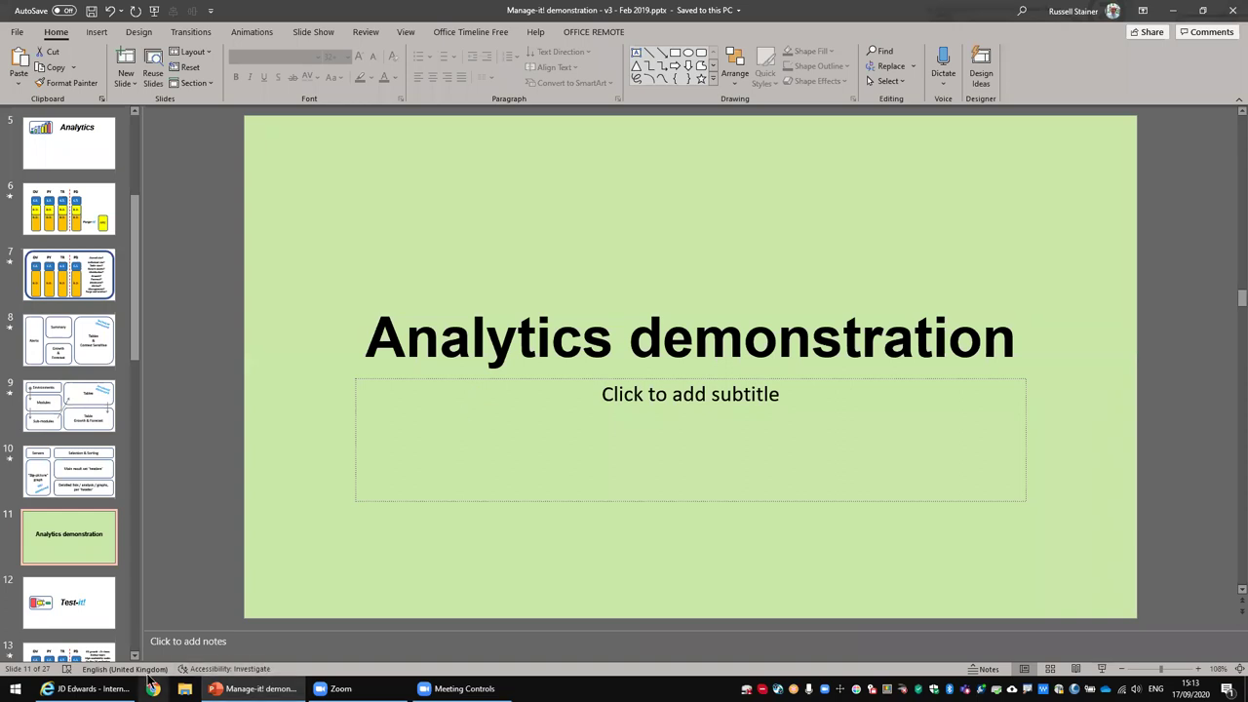
- Sign in to EnterpriseOne in the browser window and switch it to full screen
click(88, 689)
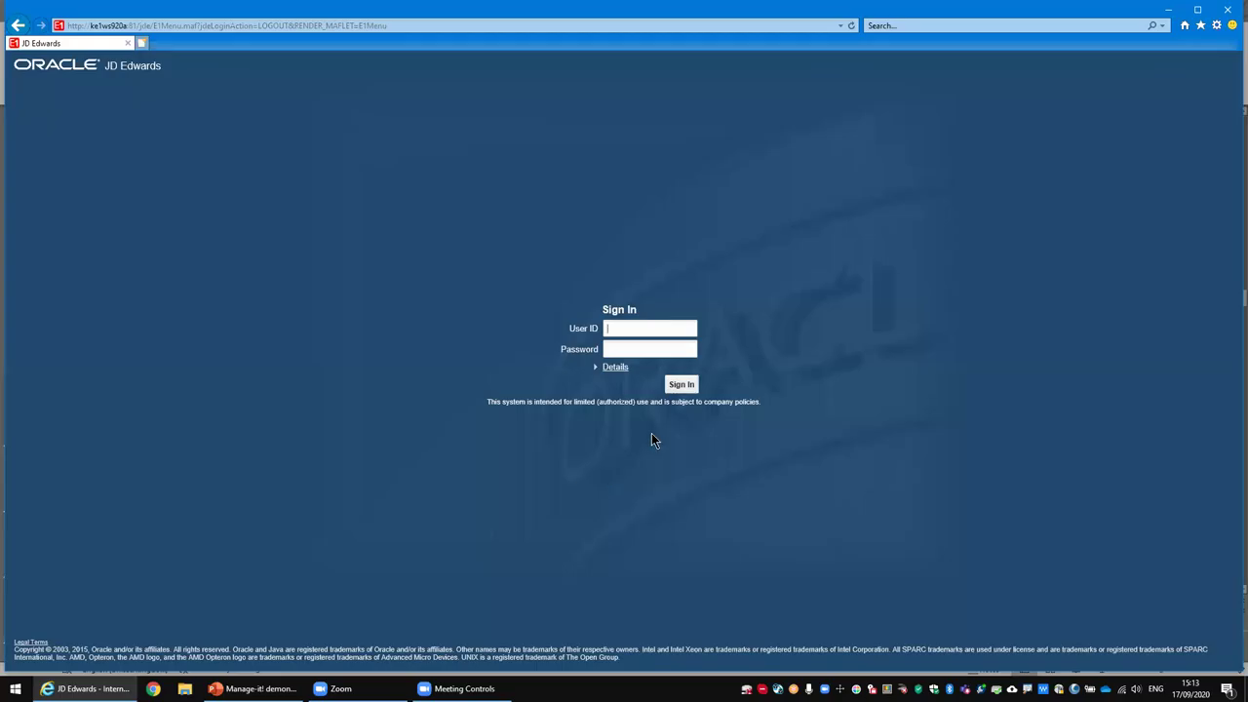
text(jde)
key(Tab)
key(Return)
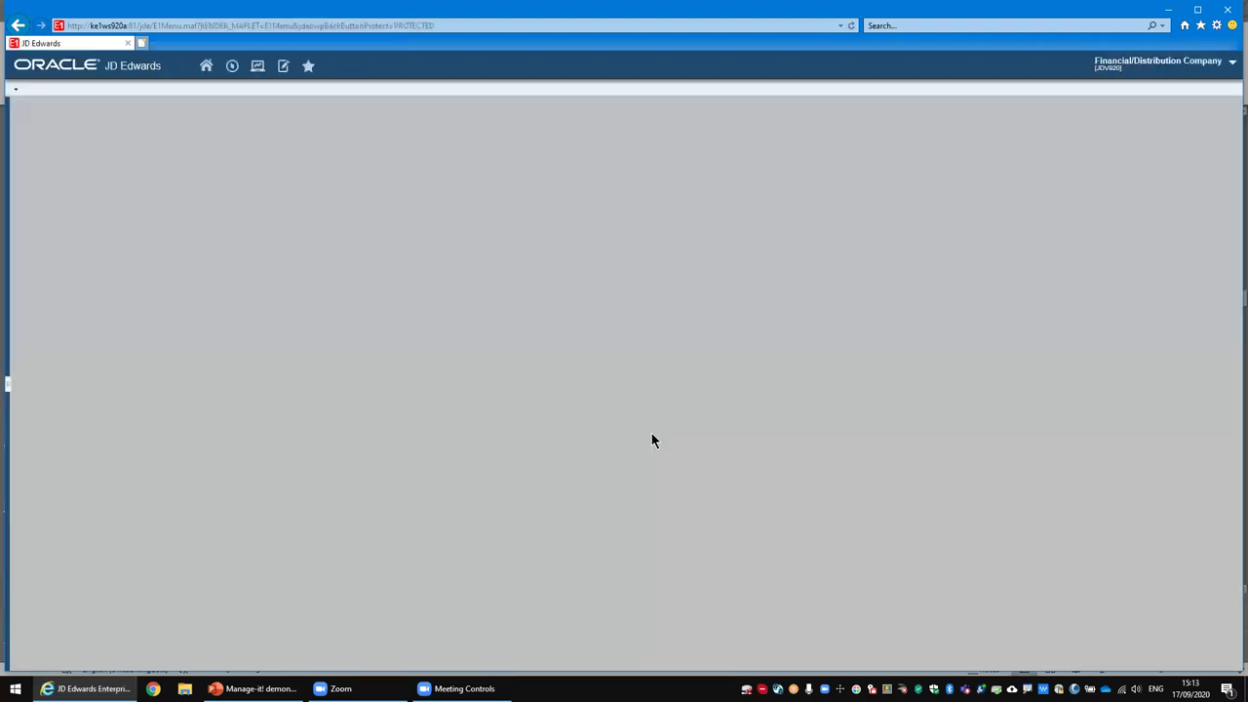
key(F11)
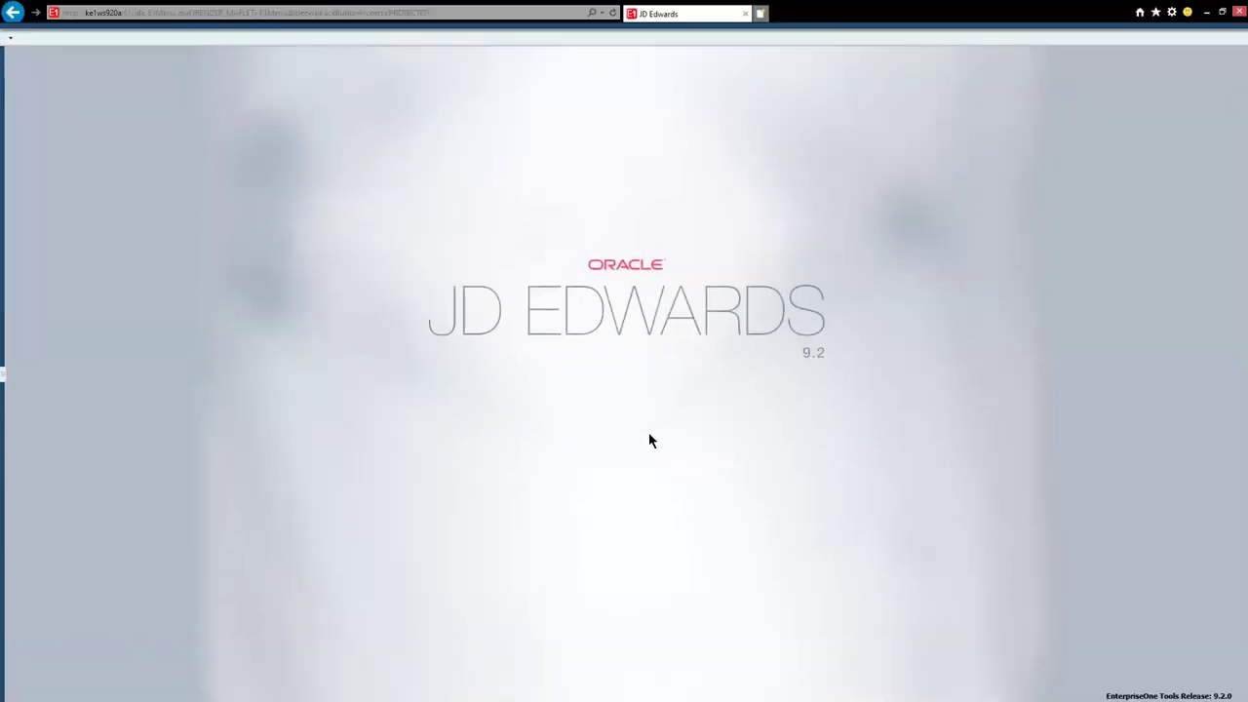
- Launch the Manage-it! Suite through the Navigator using fast path pyk65000
click(226, 16)
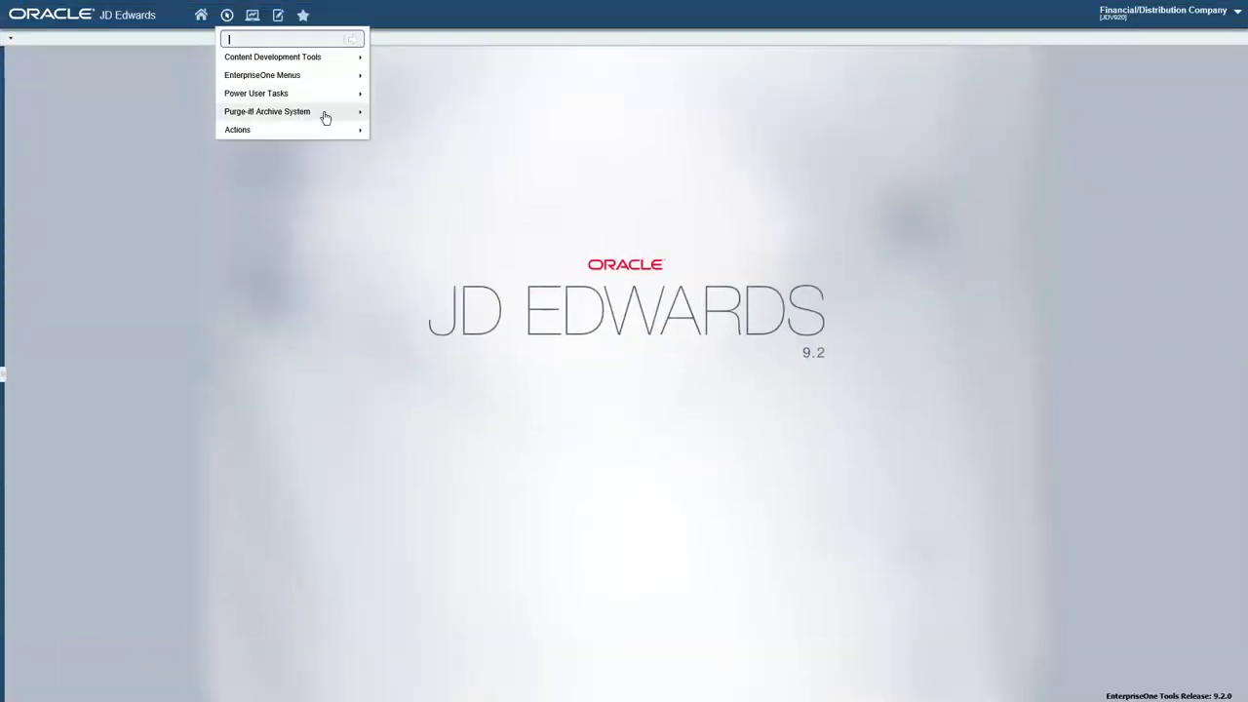
mouse_move(325, 117)
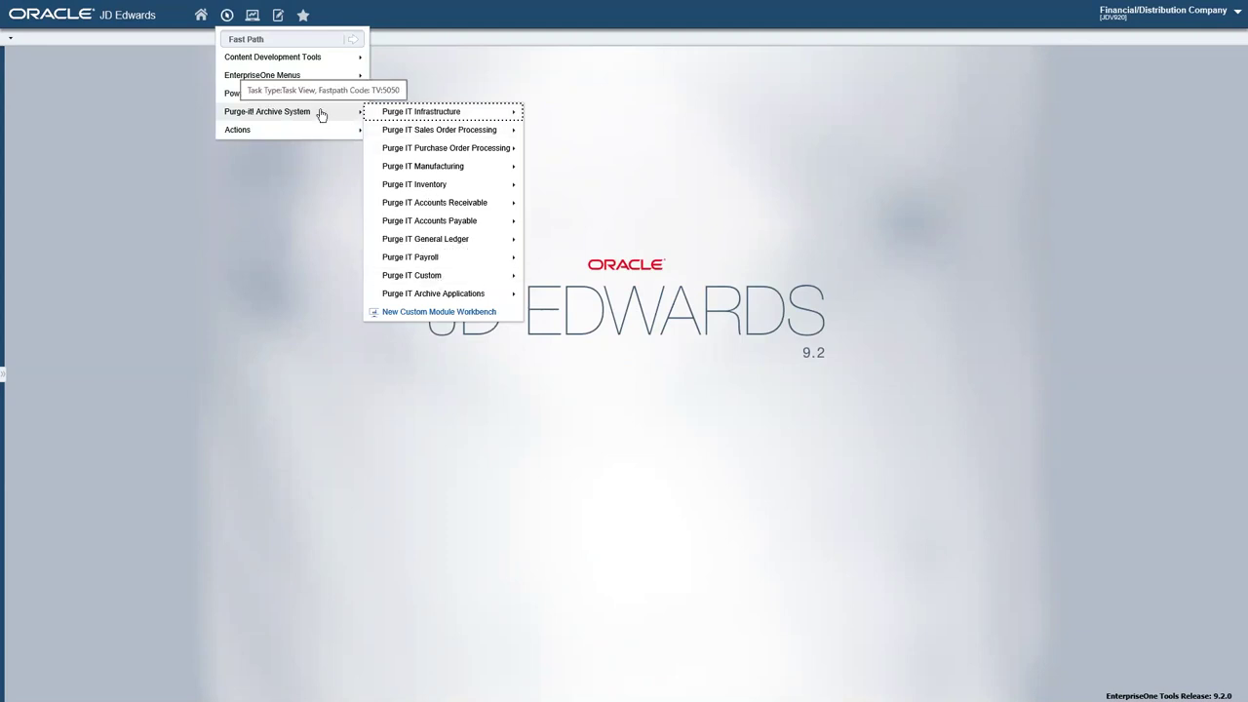
click(280, 40)
text(pyk65)
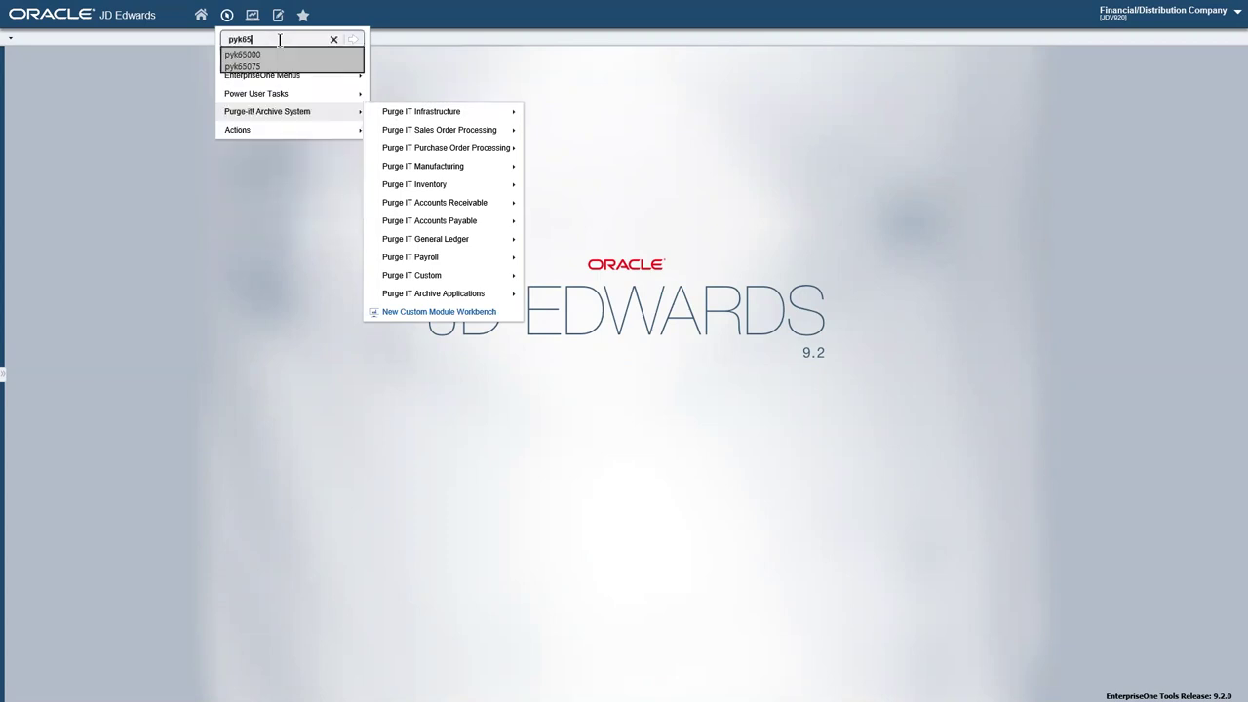
key(Down)
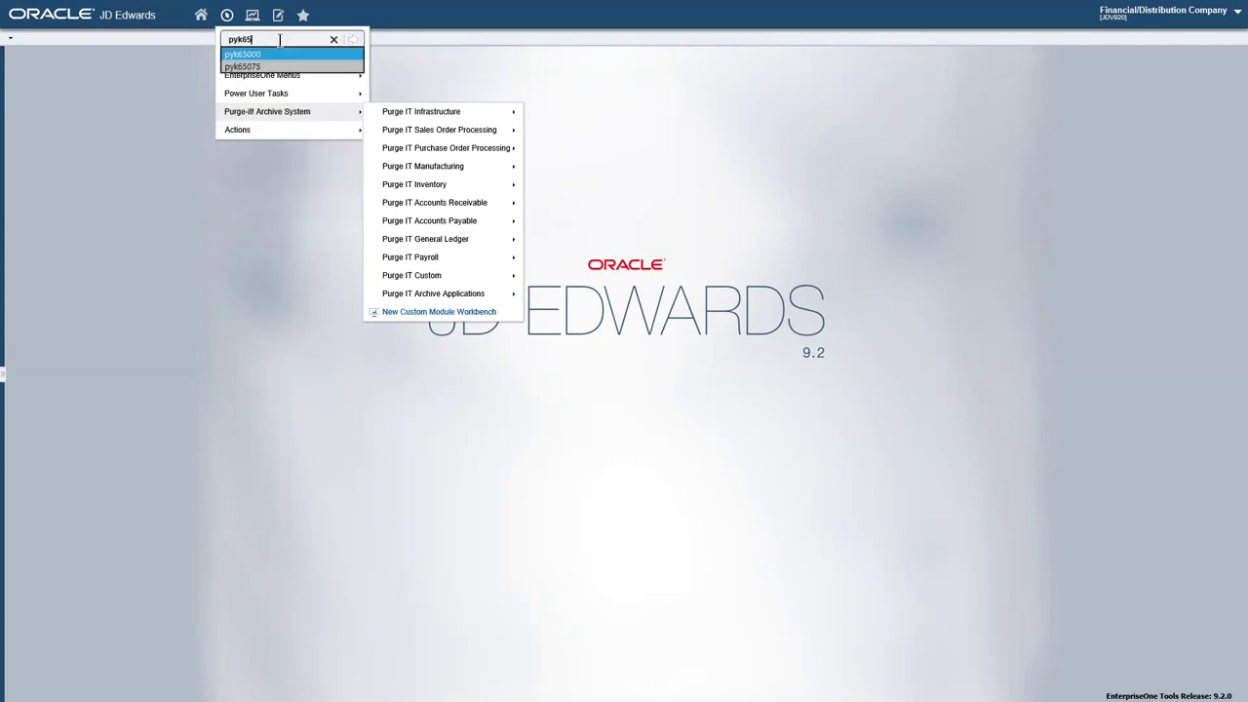
key(Return)
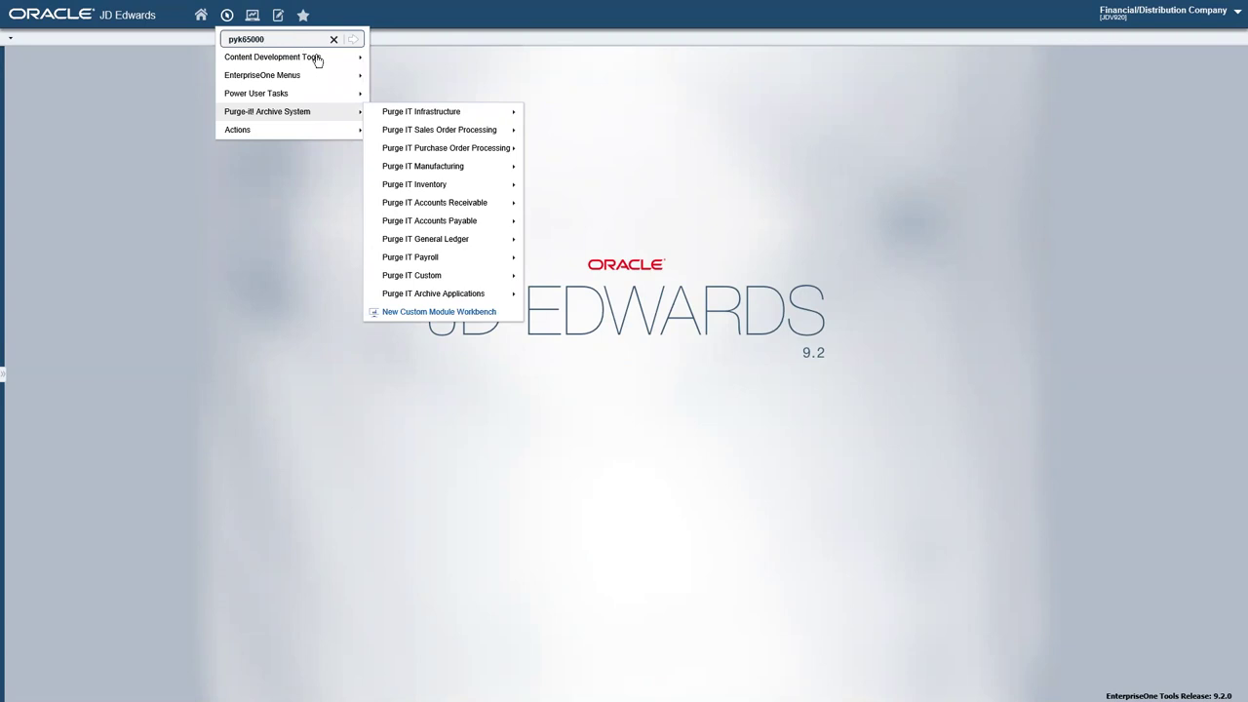
click(352, 40)
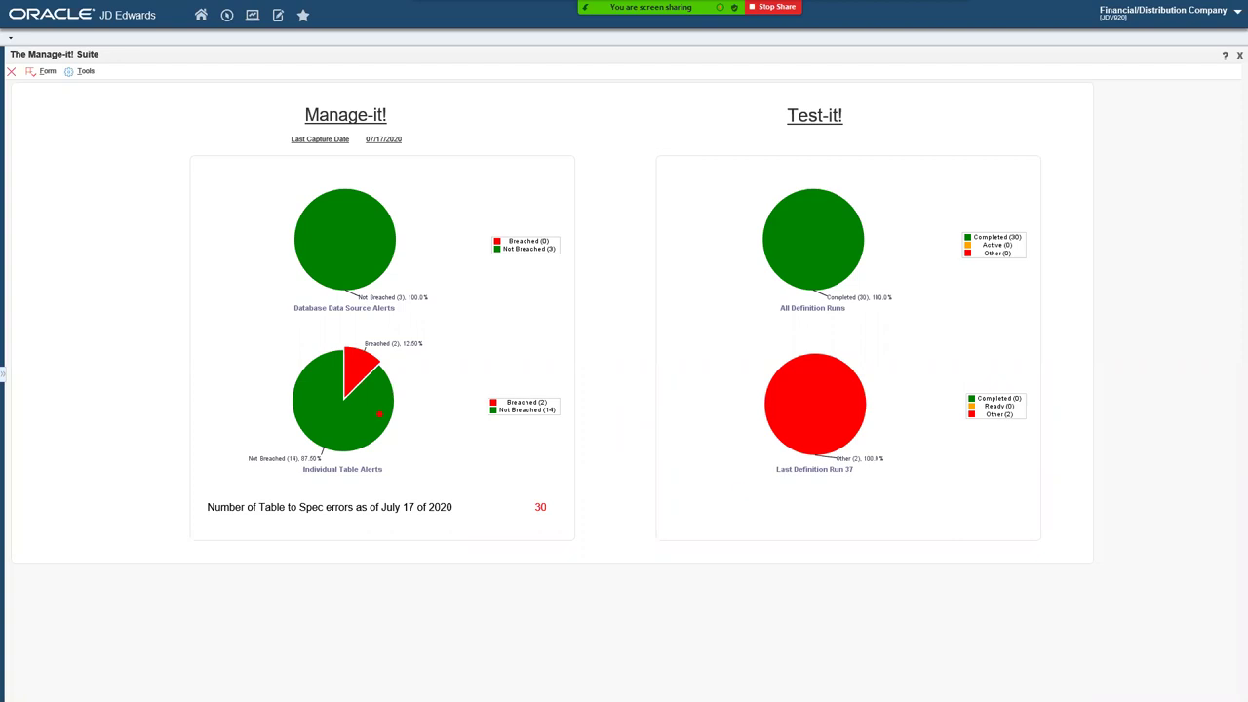
- Outline the empty areas around the suite panels, clear the marks, then go to Manage-it! Links
mouse_move(1076, 163)
mouse_down()
mouse_move(1108, 200)
mouse_move(1229, 488)
mouse_move(1214, 497)
mouse_up()
drag(184, 562, 459, 664)
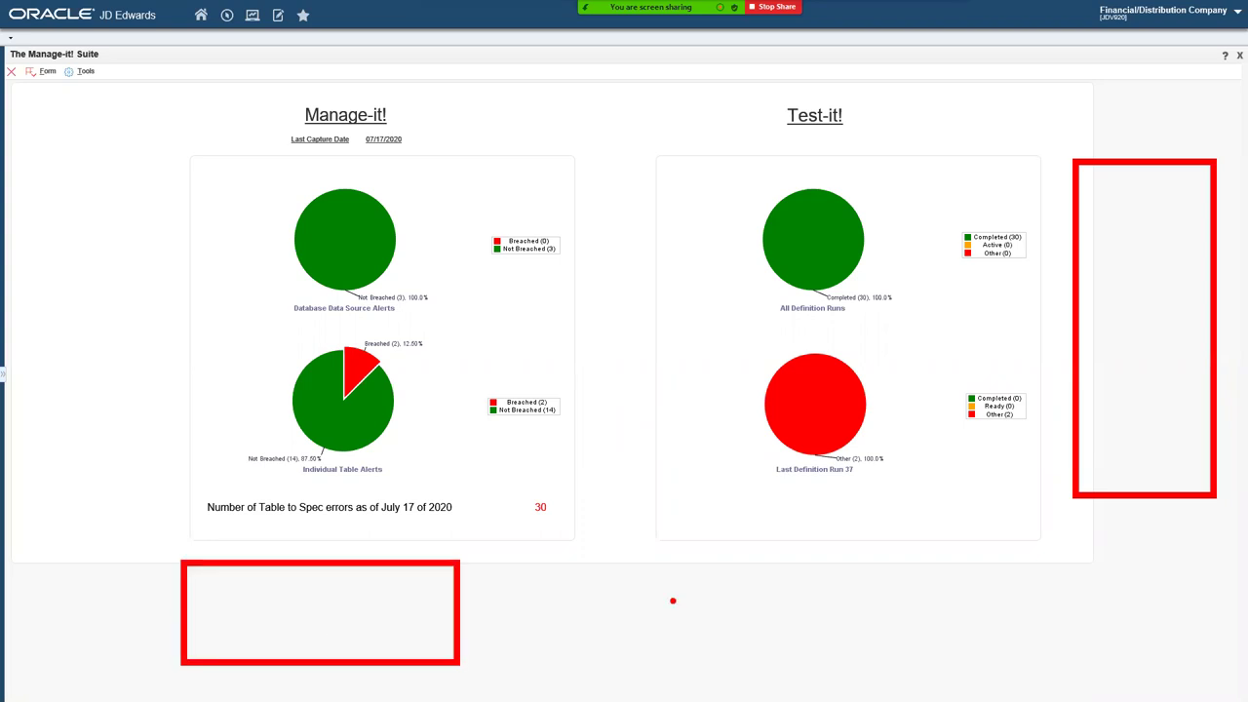
drag(674, 589, 874, 673)
drag(1031, 589, 1142, 661)
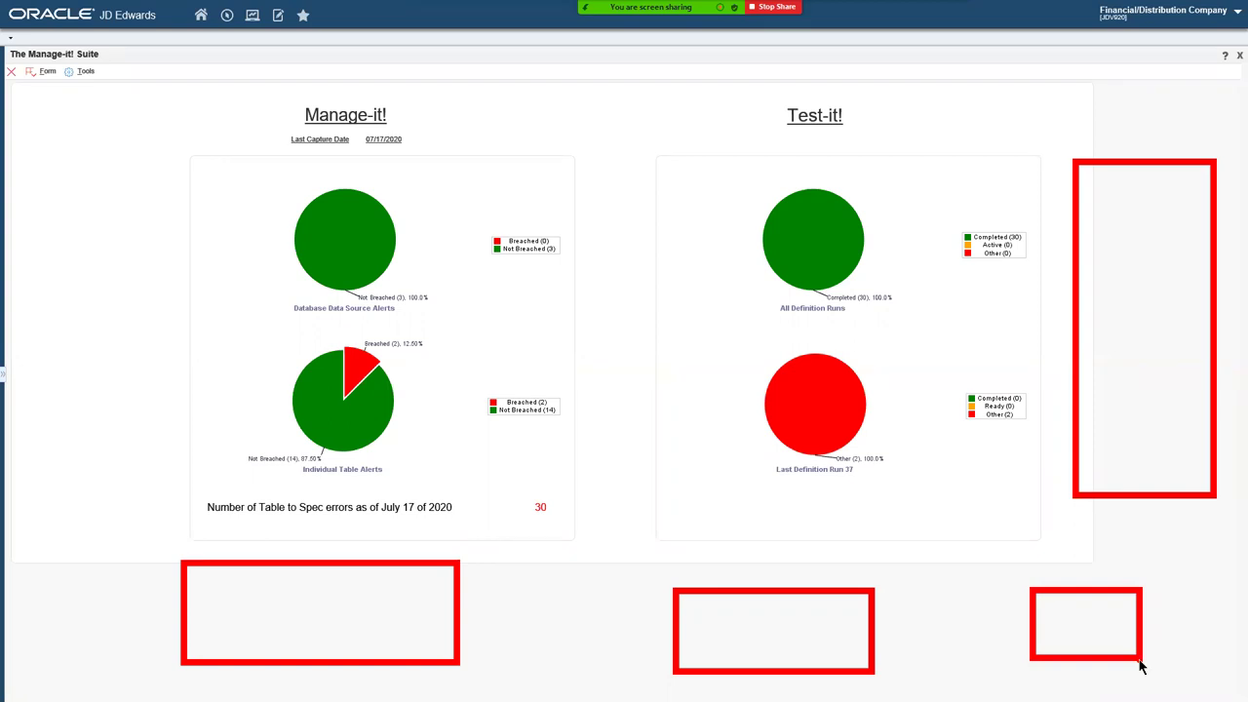
key(Escape)
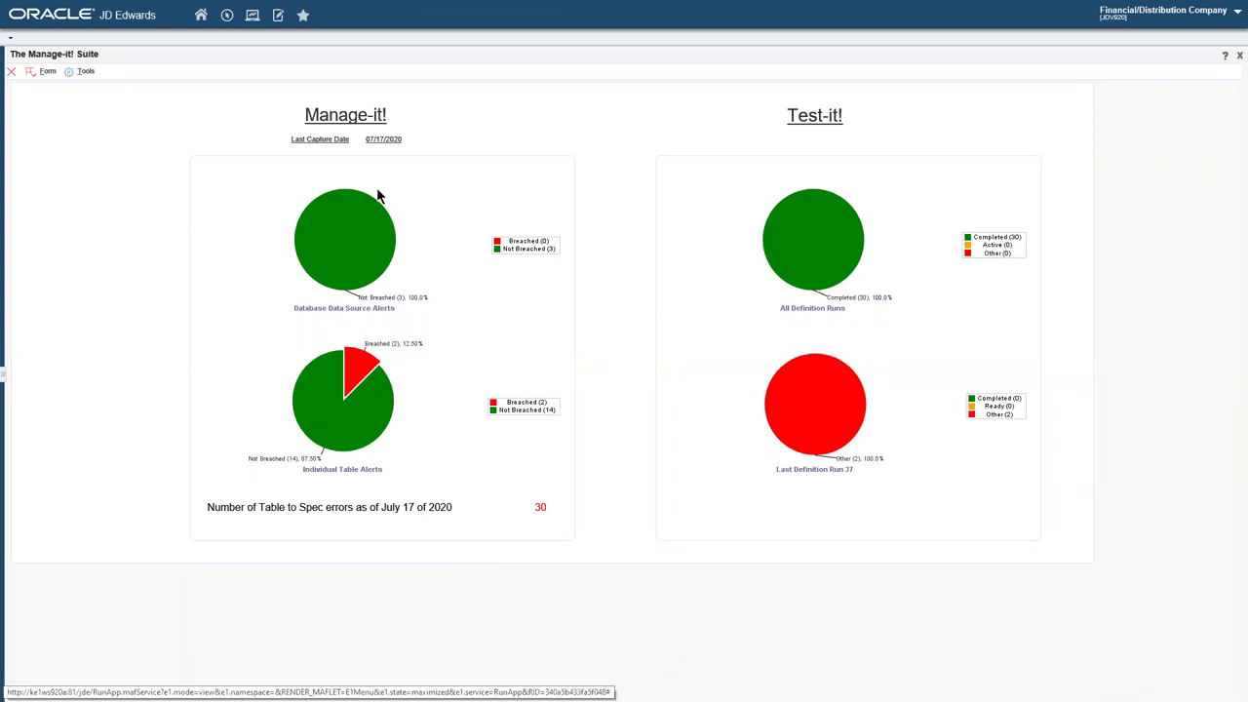
click(350, 117)
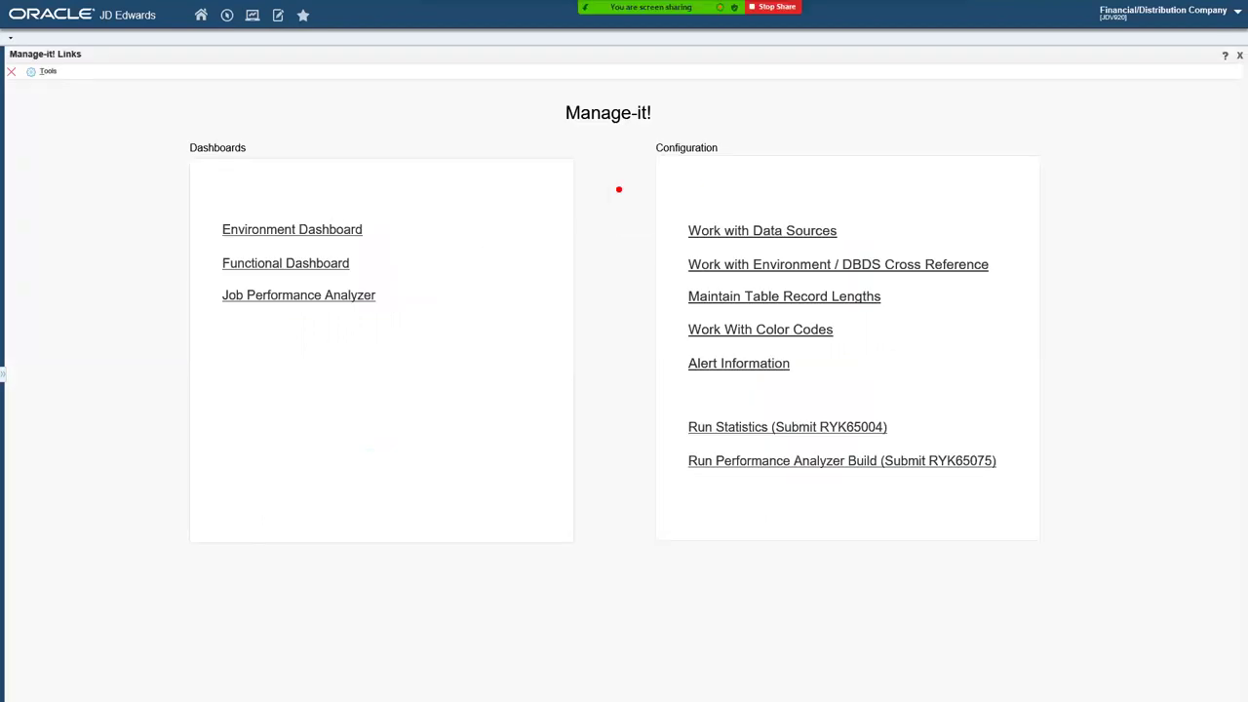
- Outline the Configuration links group and point out the environment cross-reference link
mouse_move(620, 187)
mouse_down()
mouse_move(1009, 466)
mouse_move(1051, 532)
mouse_up()
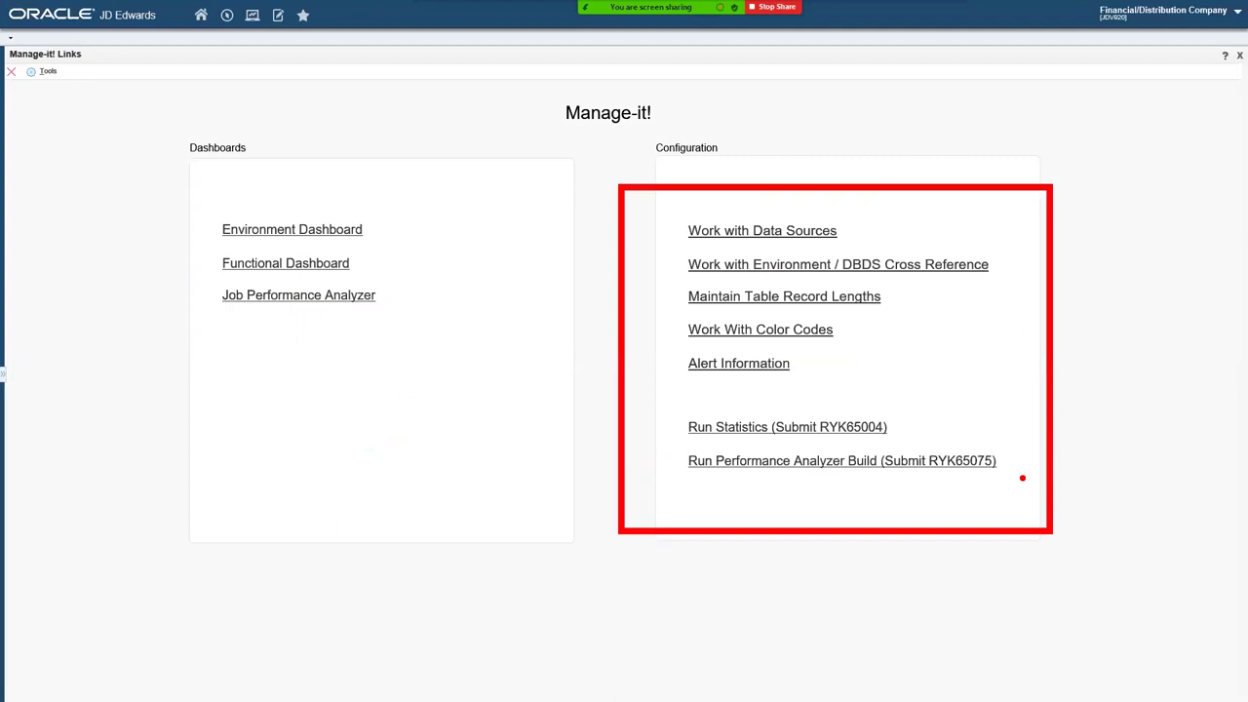
mouse_move(643, 195)
mouse_down()
mouse_move(1080, 439)
mouse_move(1045, 392)
mouse_up()
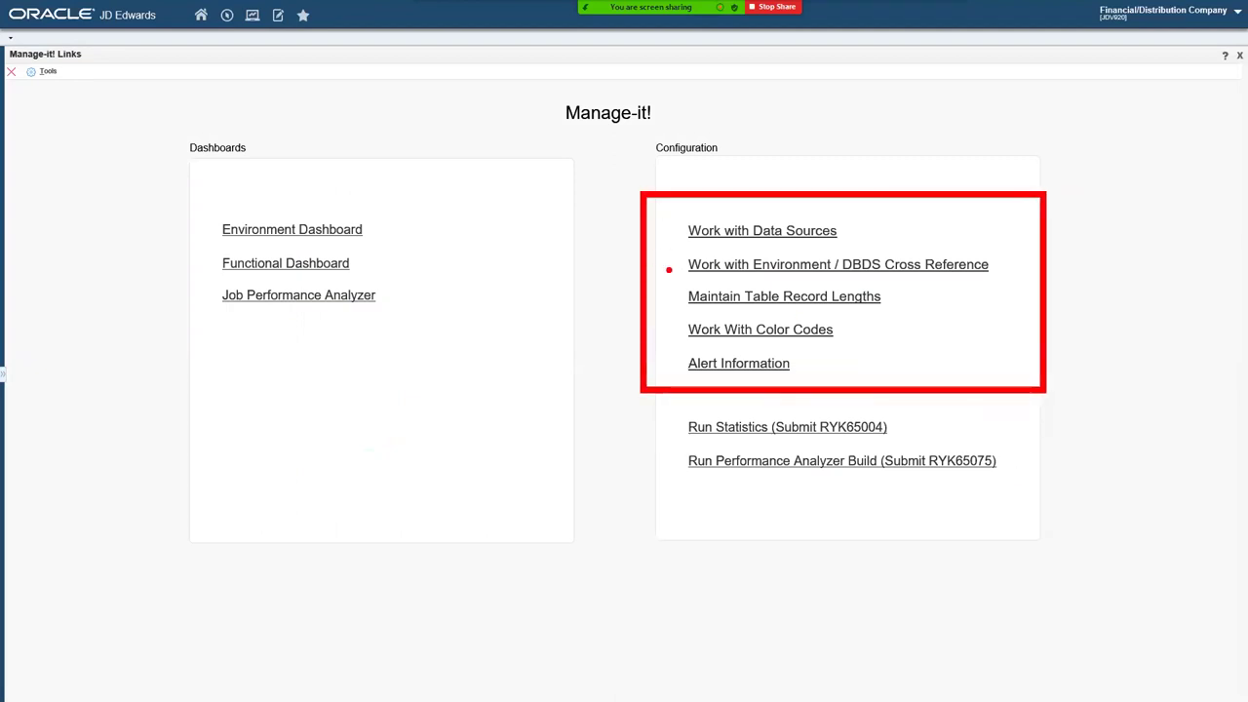
drag(518, 282, 669, 264)
drag(531, 313, 671, 267)
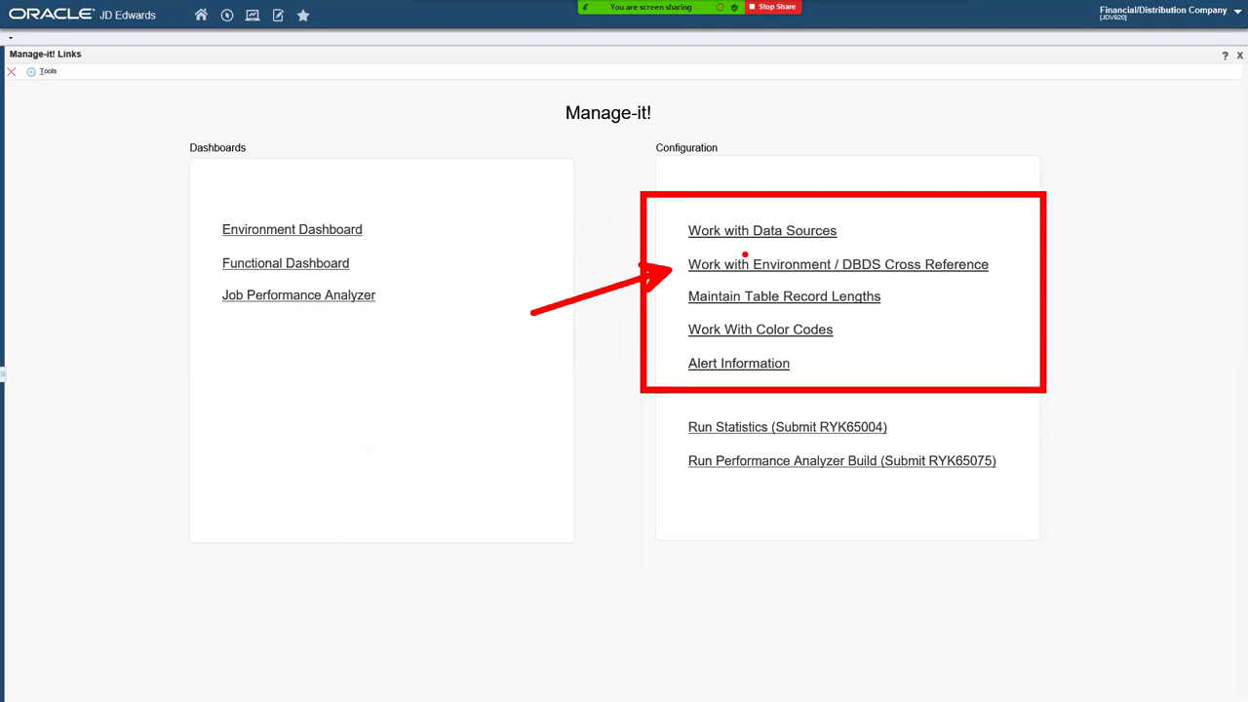
- Mark Work with Data Sources, Run Statistics and Run Performance Analyzer Build, then open the Environment Dashboard
drag(684, 253, 895, 247)
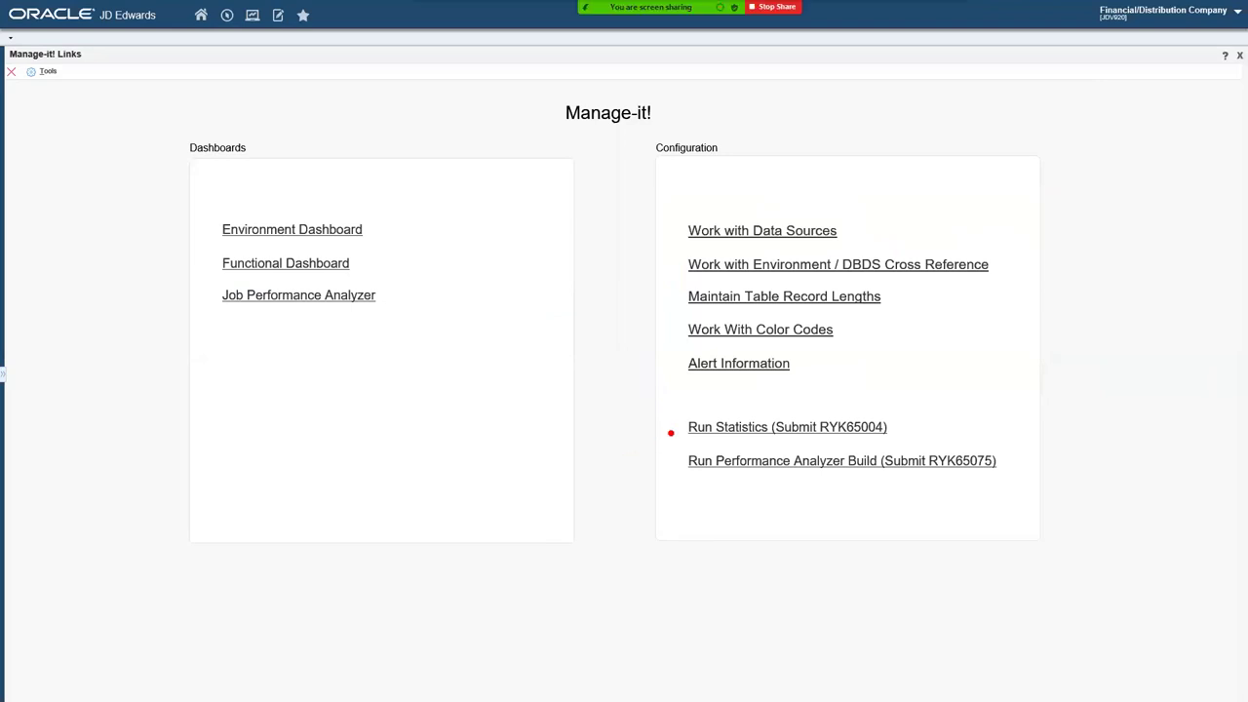
drag(639, 460, 673, 433)
drag(641, 500, 674, 471)
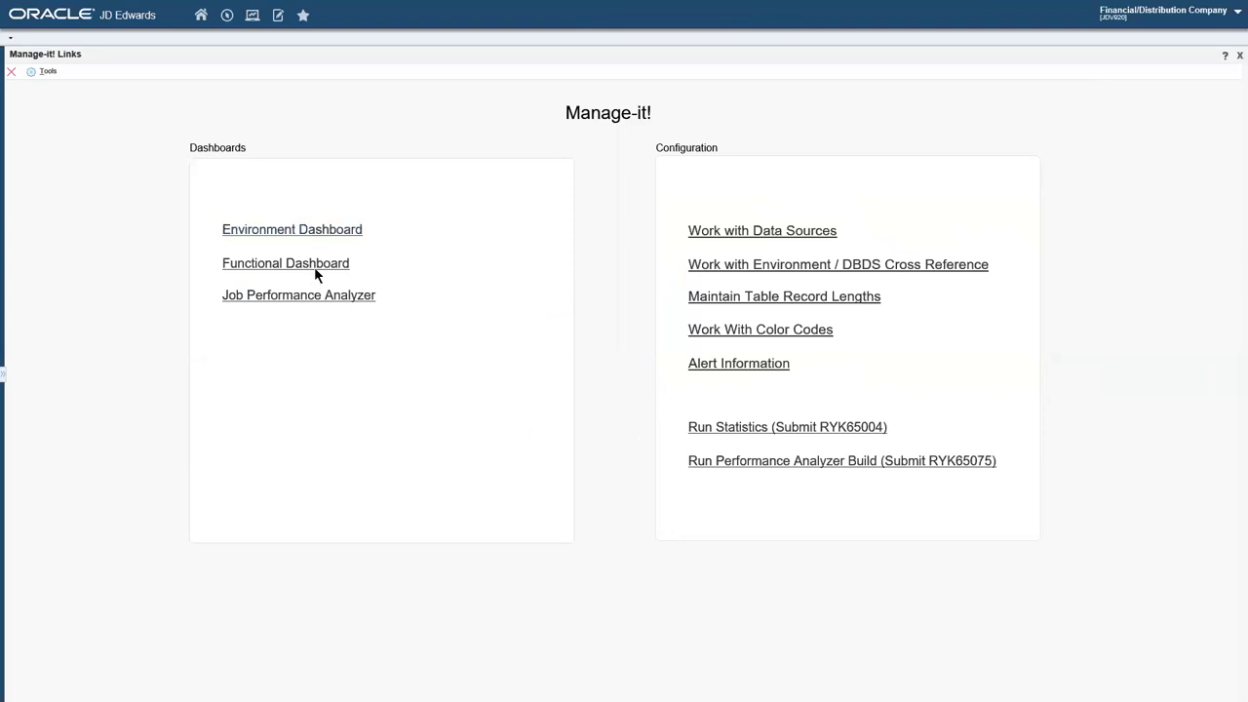
click(303, 234)
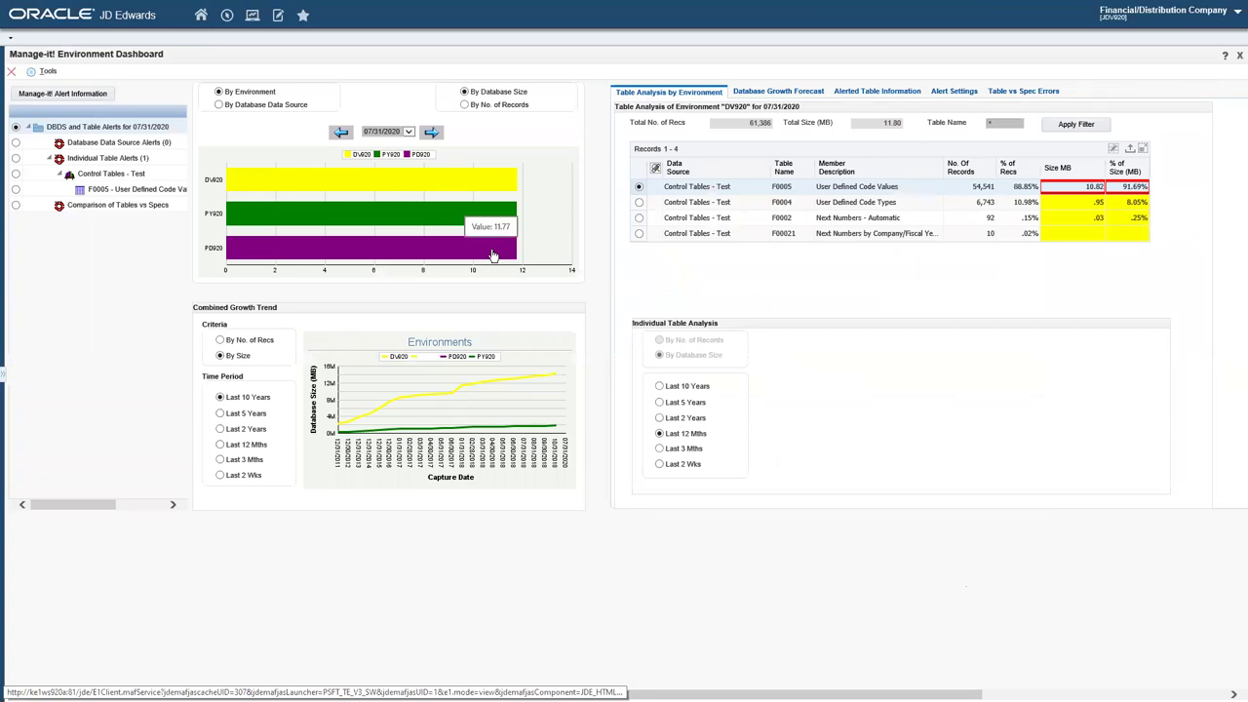
- Switch the dashboard capture date to 09/17/2018
click(408, 132)
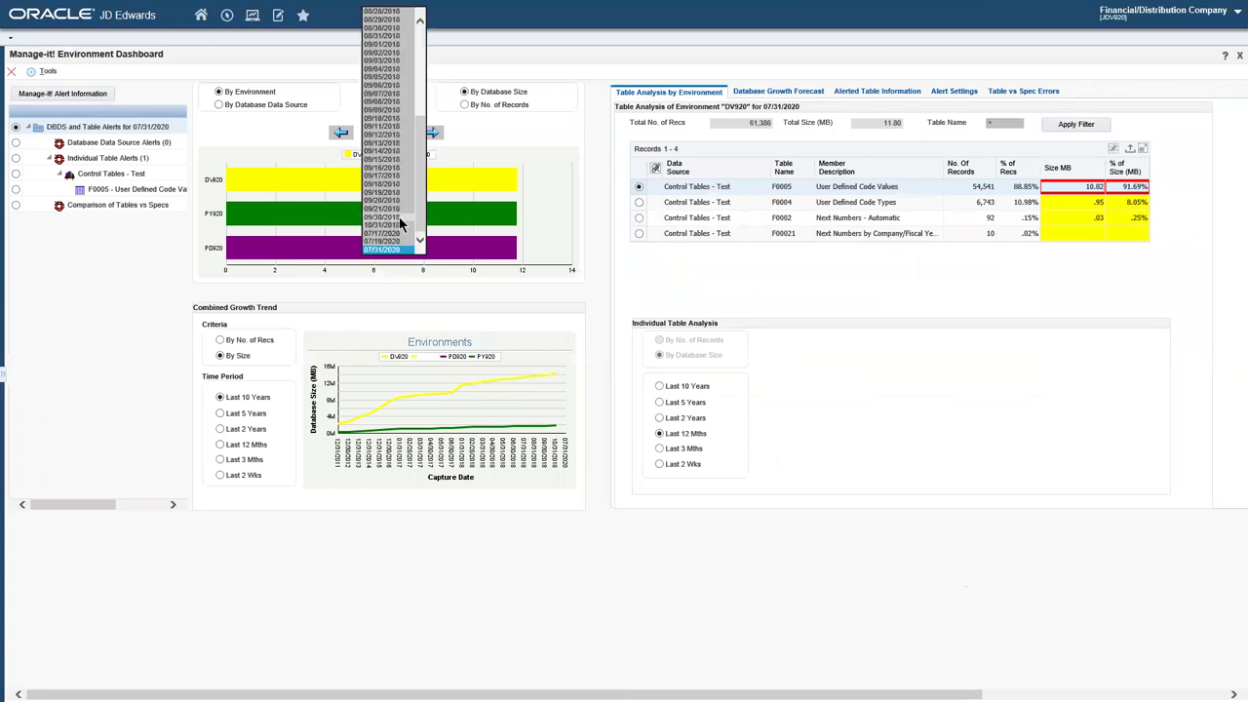
click(394, 175)
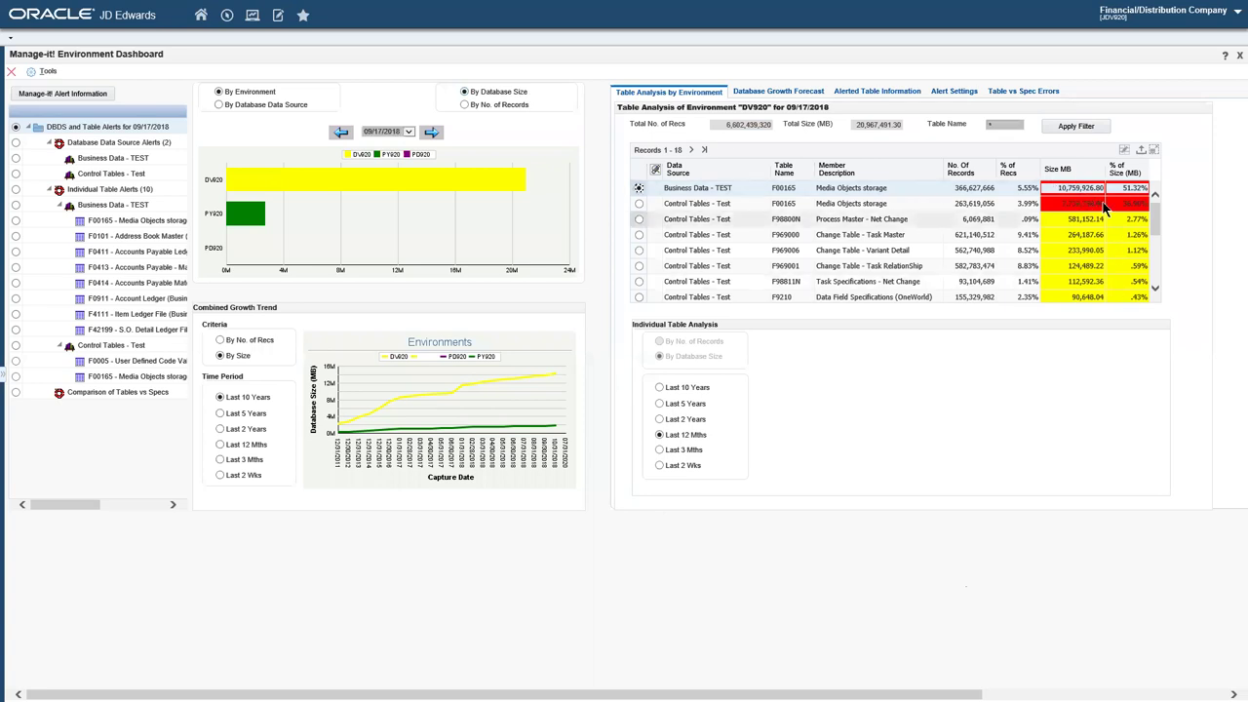
scroll(1114, 297, down, 2)
scroll(1114, 297, up, 3)
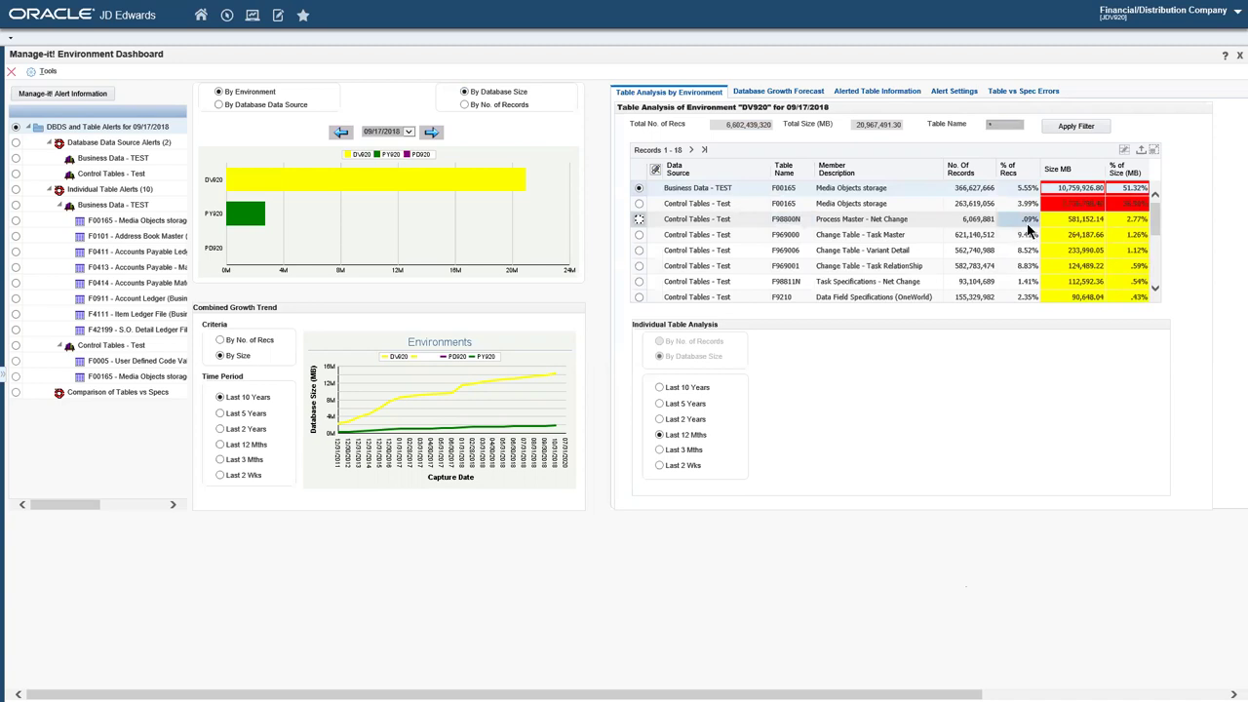
- Compare by number of records, return to database size, and break down by database data source
click(464, 104)
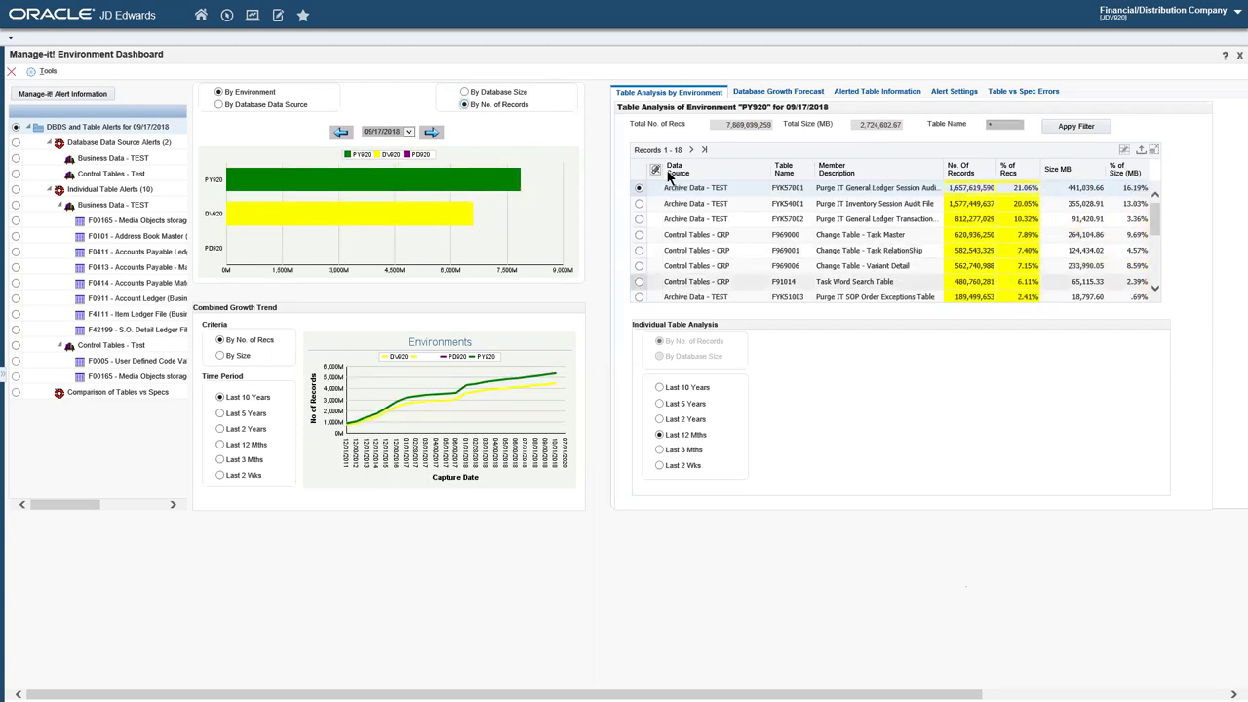
click(464, 92)
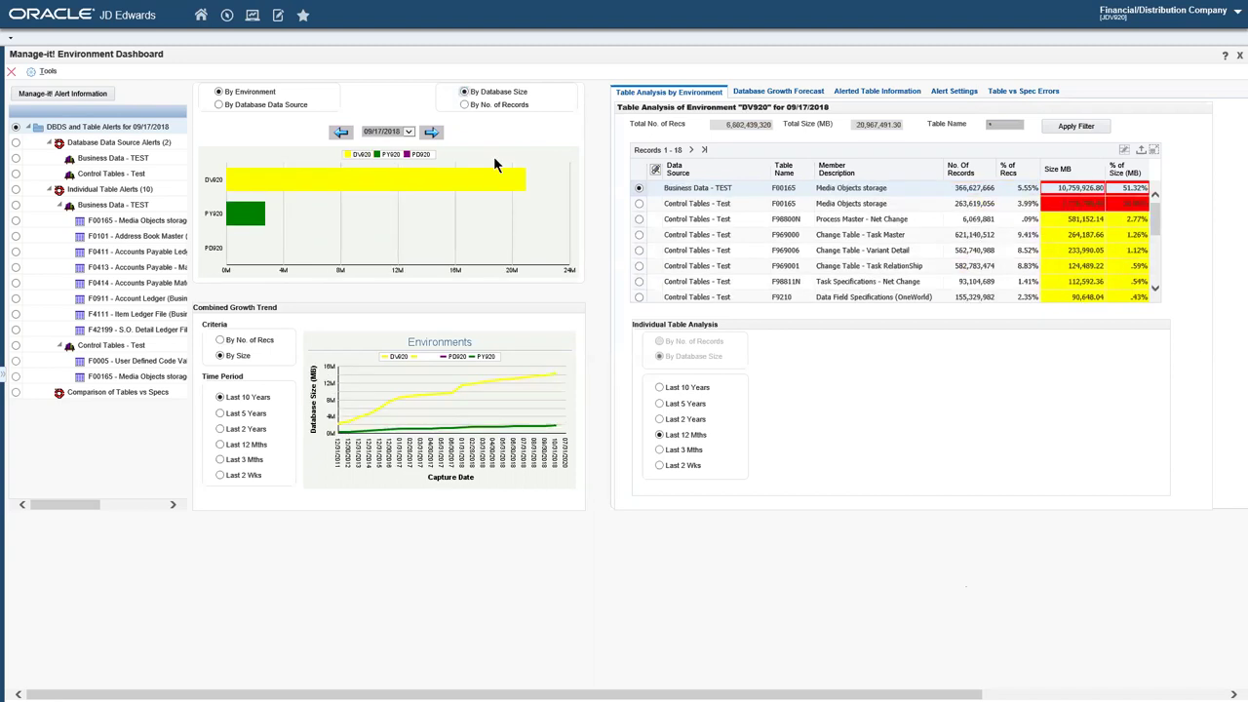
click(219, 107)
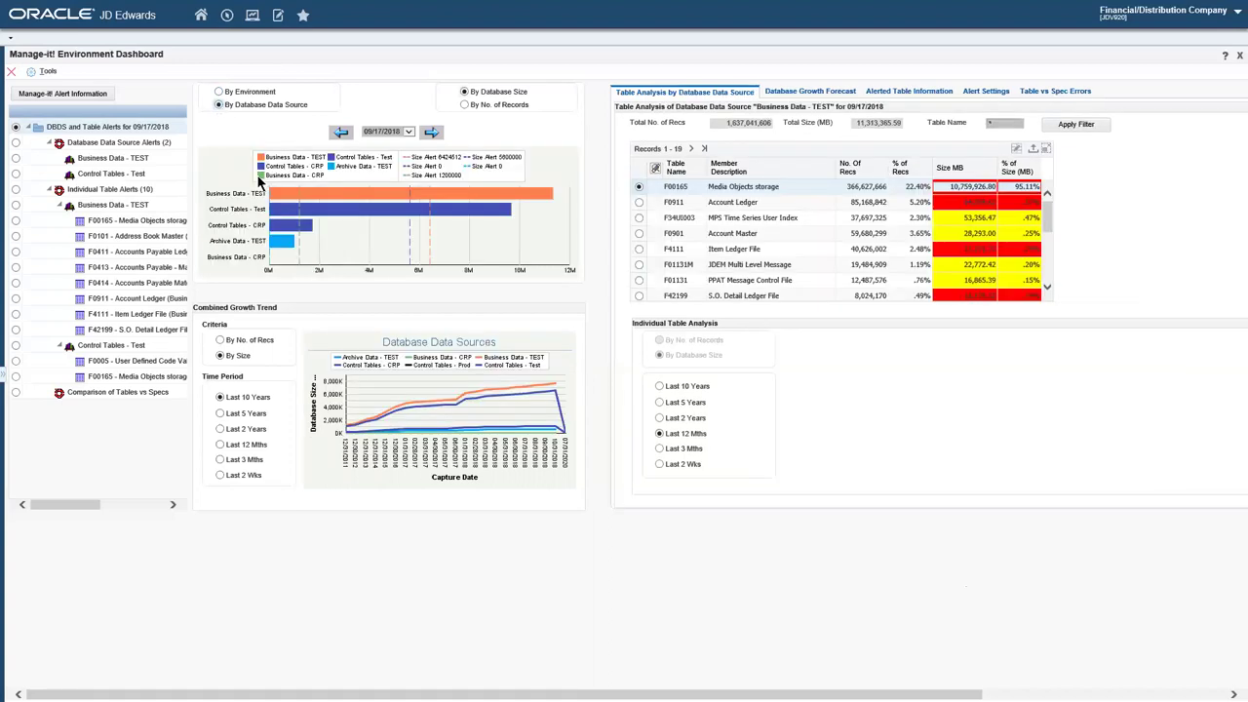
- Show alert details for the F0101 Address Book Master table, then switch to Alert Settings
mouse_move(370, 212)
mouse_move(407, 231)
click(14, 236)
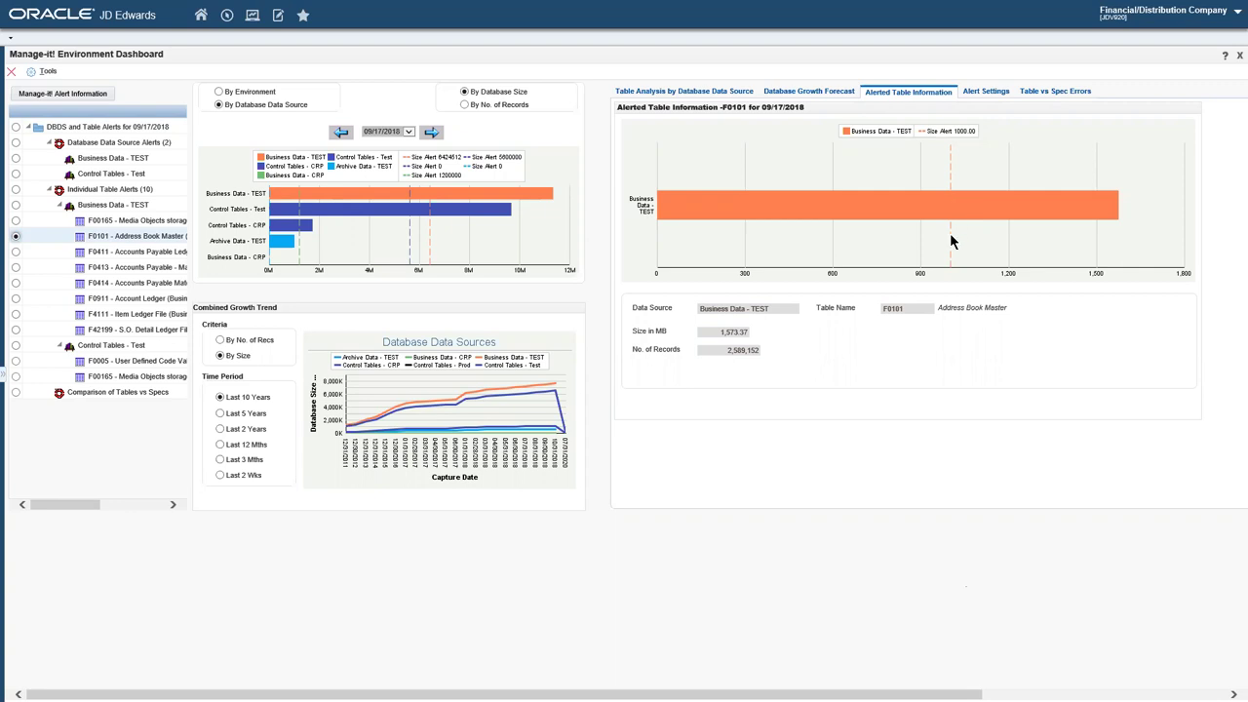
mouse_move(953, 242)
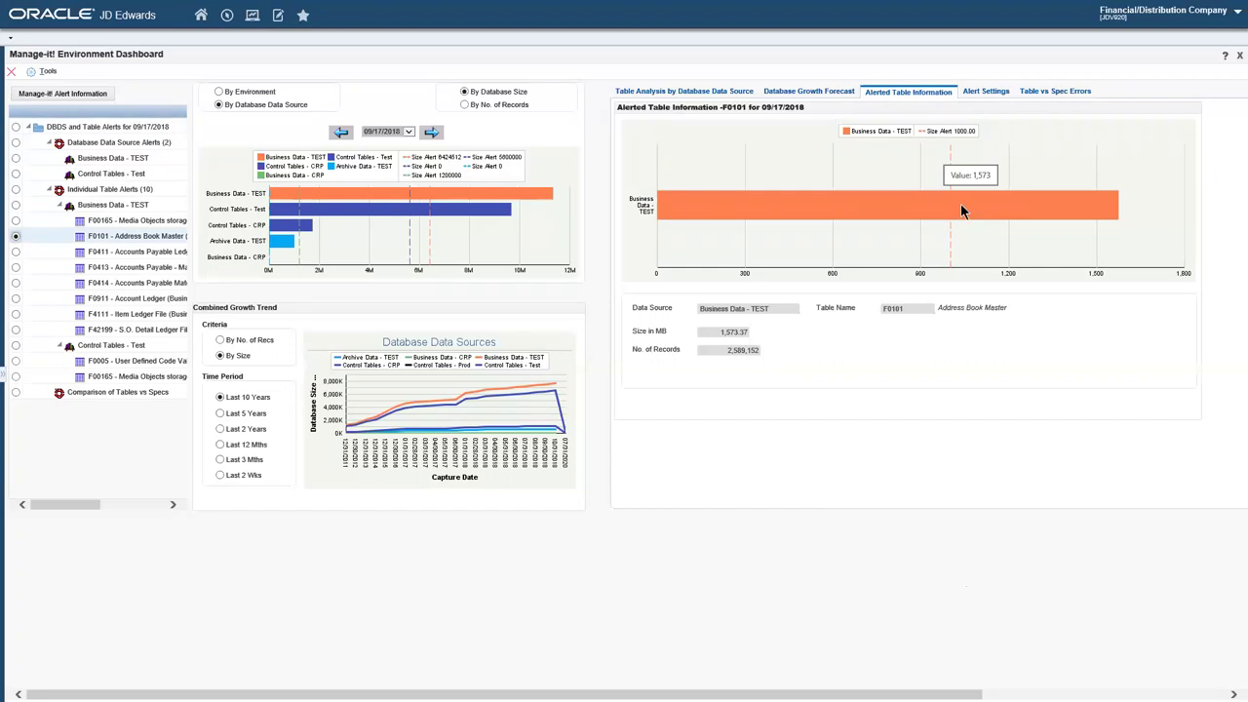
click(983, 92)
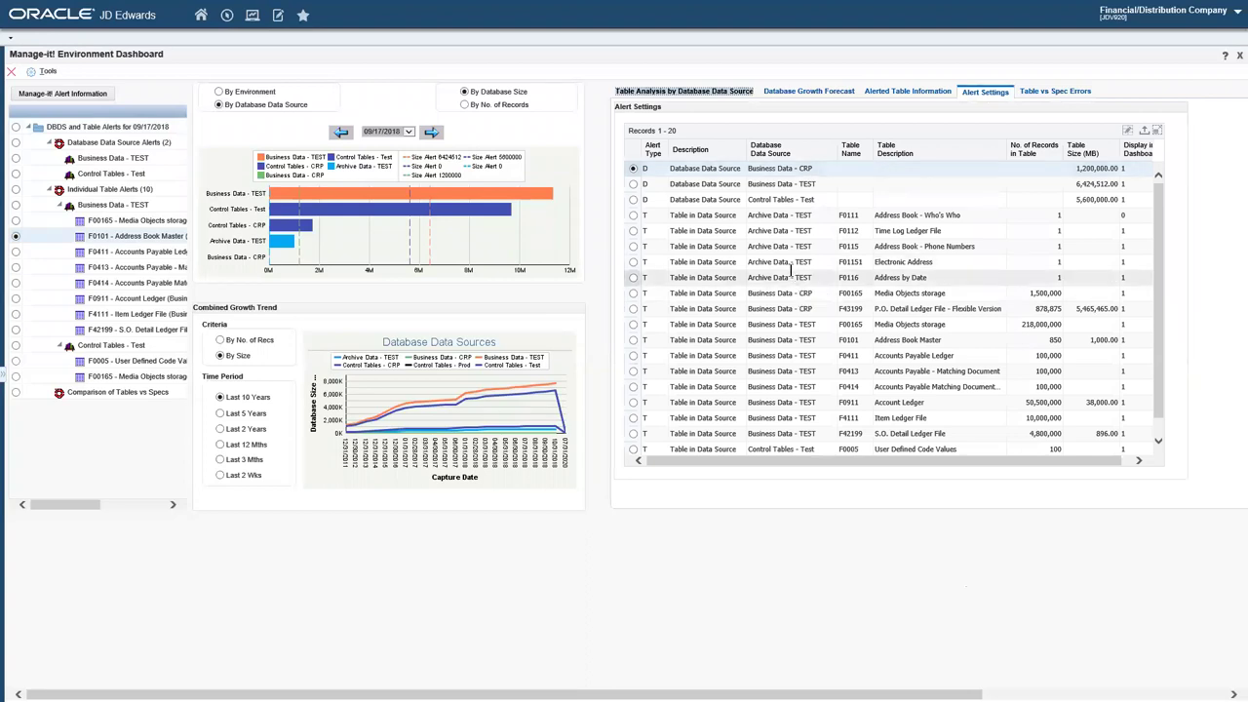
- Mark the three data source alert rows and inspect the F0111 and F43199 threshold entries
drag(792, 269, 803, 326)
drag(812, 171, 1103, 199)
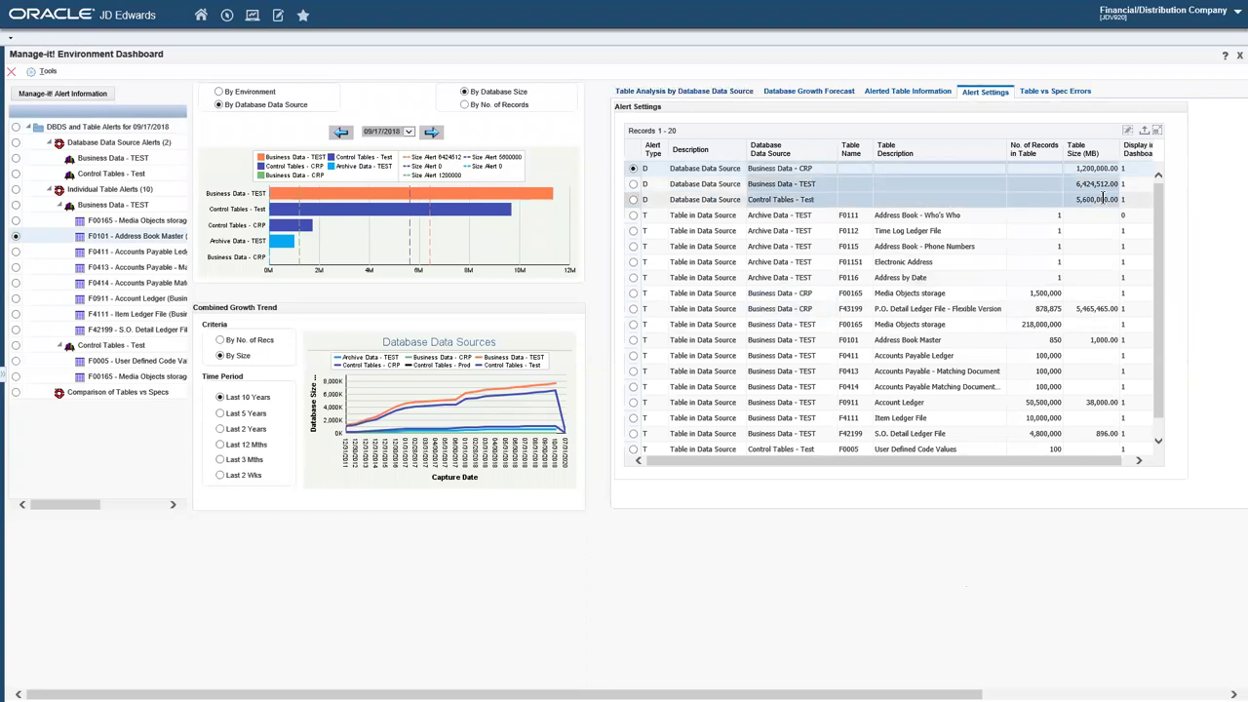
click(816, 213)
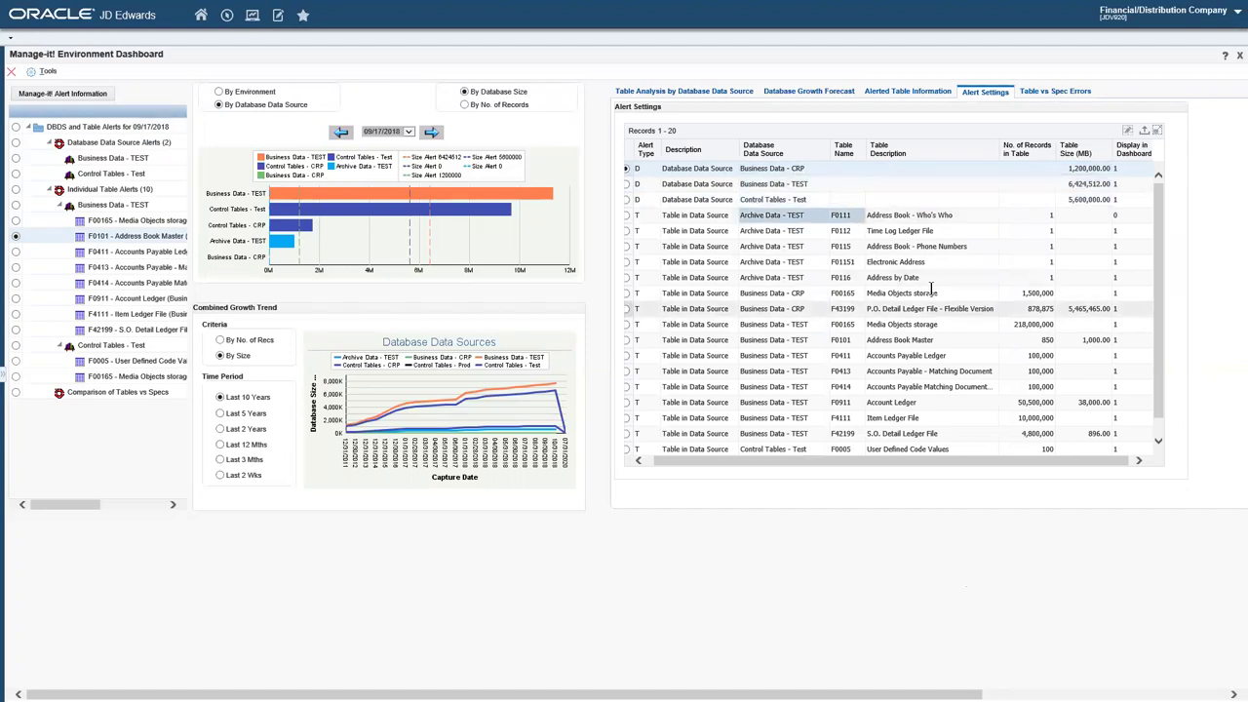
click(1080, 308)
click(1043, 308)
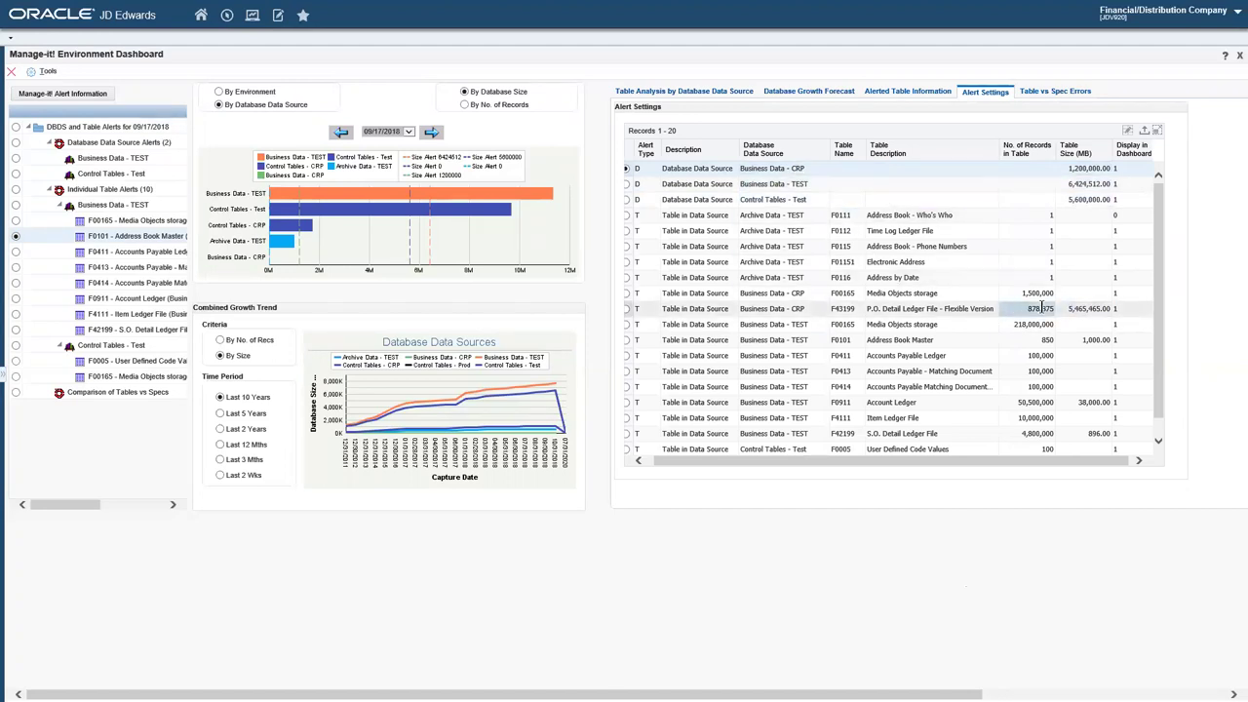
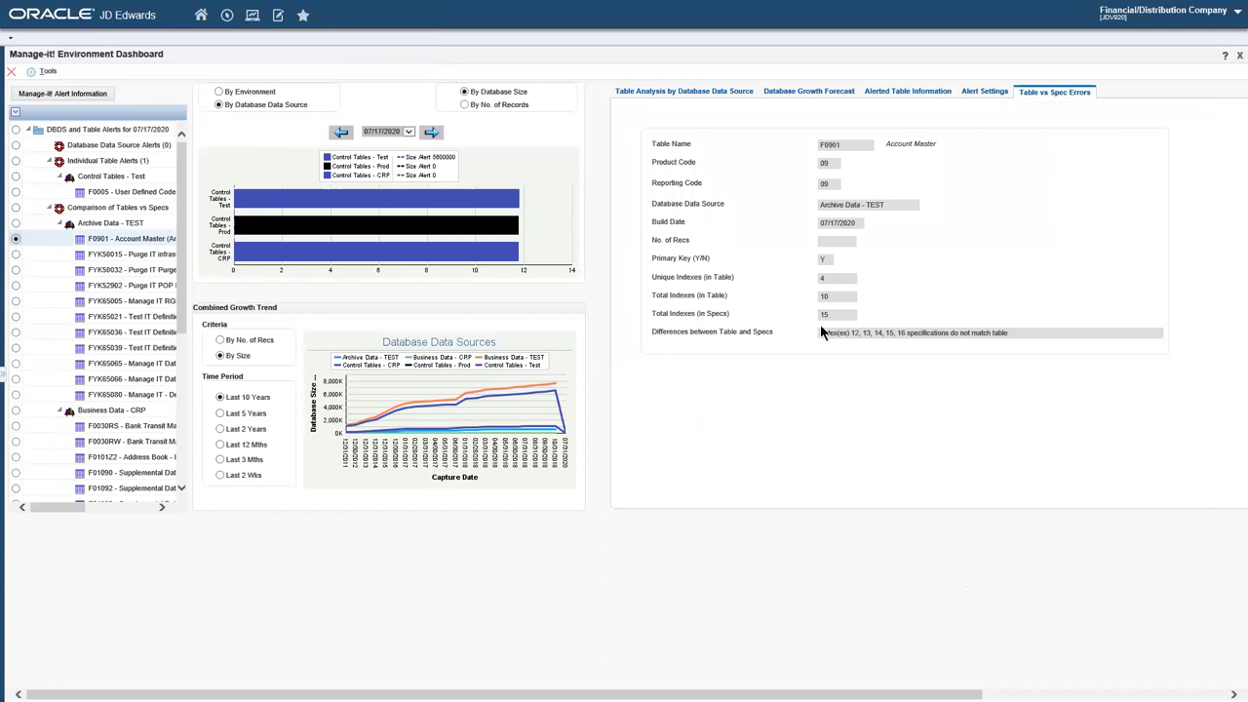
- Highlight the index counts: 10 indexes in the table and mismatched indexes 12–16
click(834, 315)
drag(838, 297, 809, 298)
drag(853, 332, 907, 337)
- View spec errors for F0101Z2 Address Book, then F31B03E Barrel Inquiry in Business Data - PROD
drag(180, 310, 183, 379)
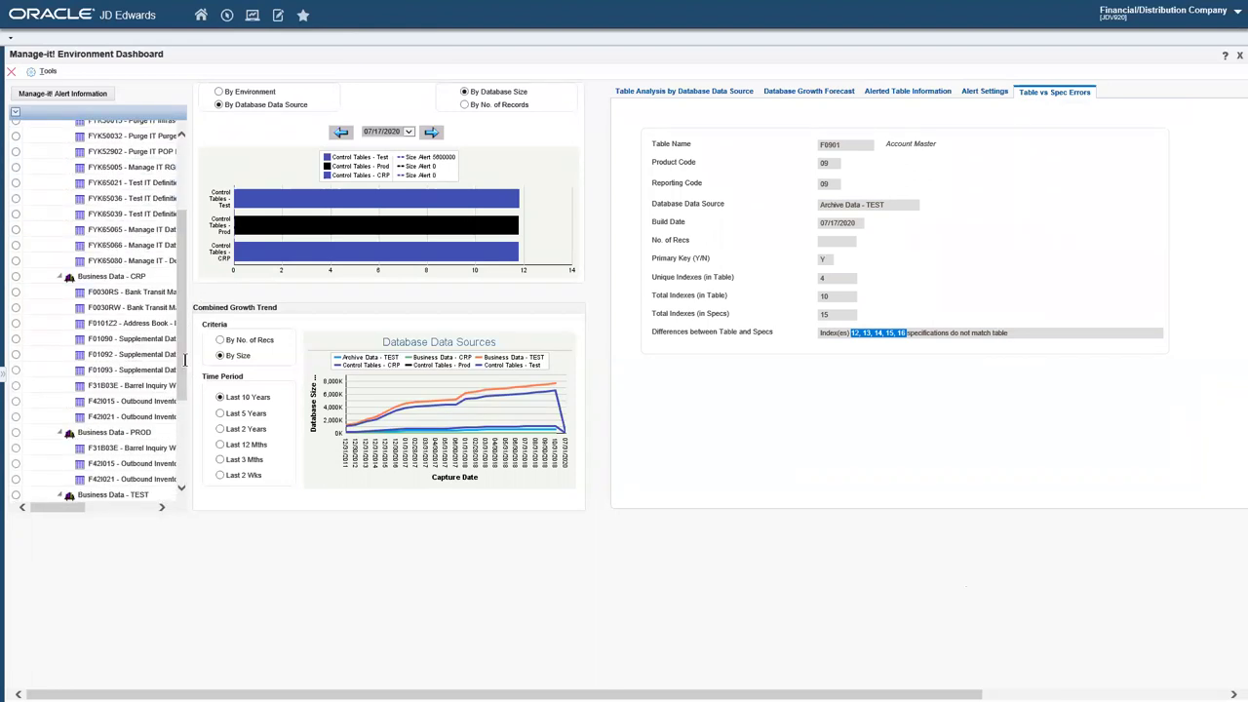
click(15, 323)
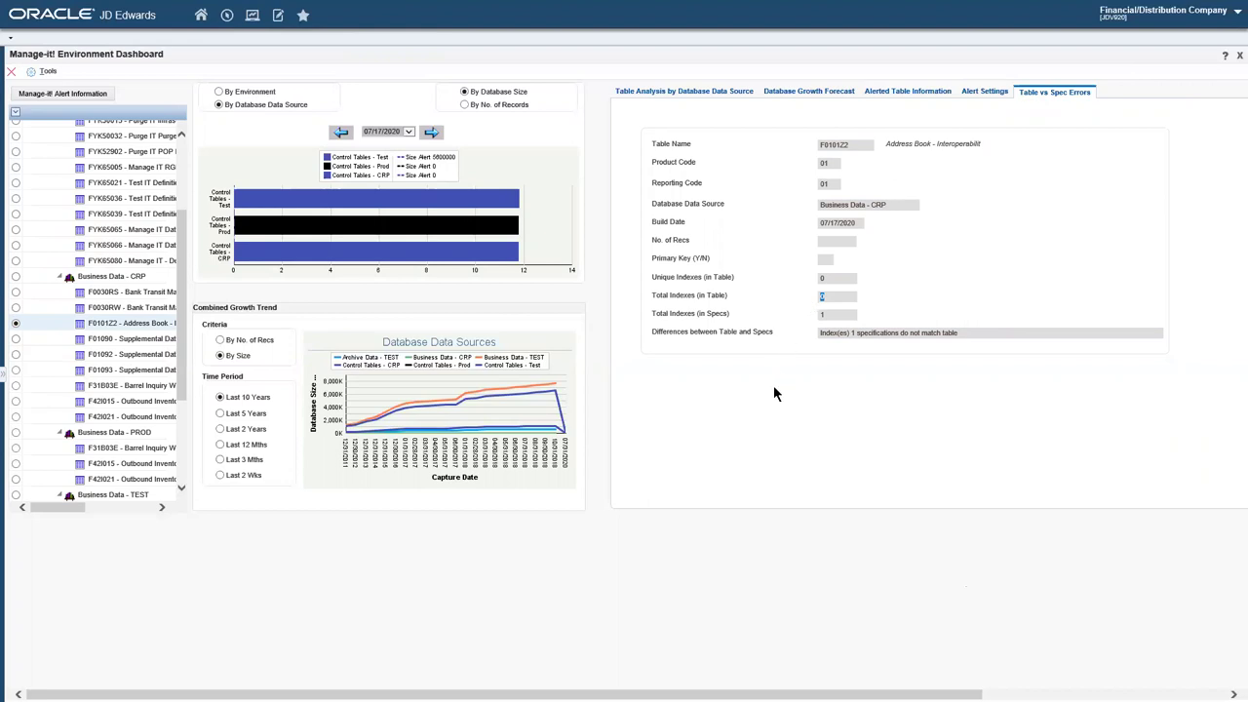
drag(962, 332, 819, 333)
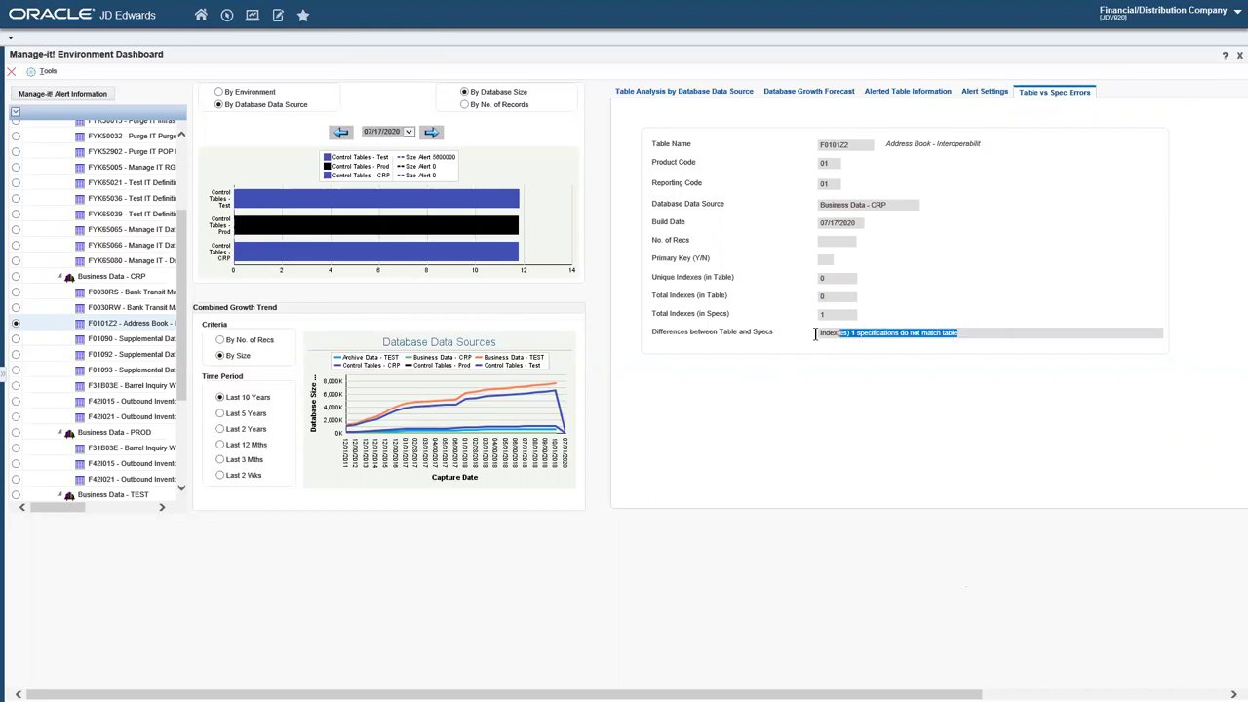
click(15, 449)
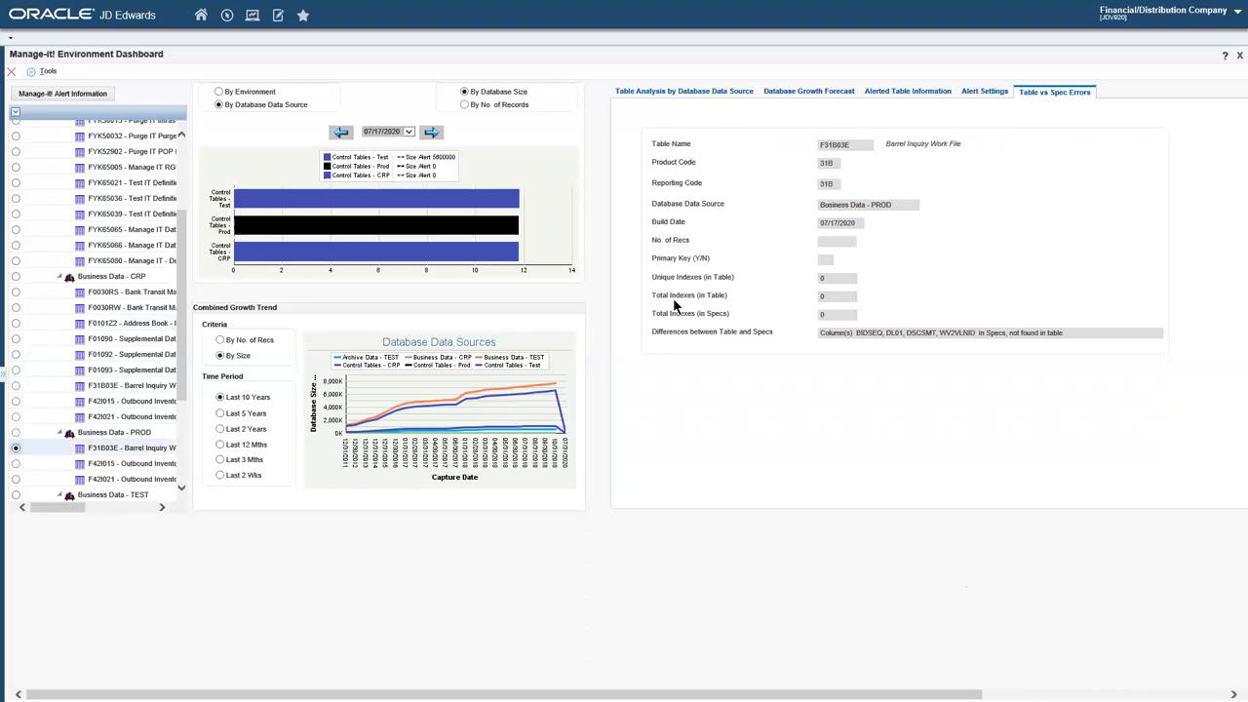
click(834, 296)
click(843, 315)
click(856, 334)
drag(877, 336, 963, 336)
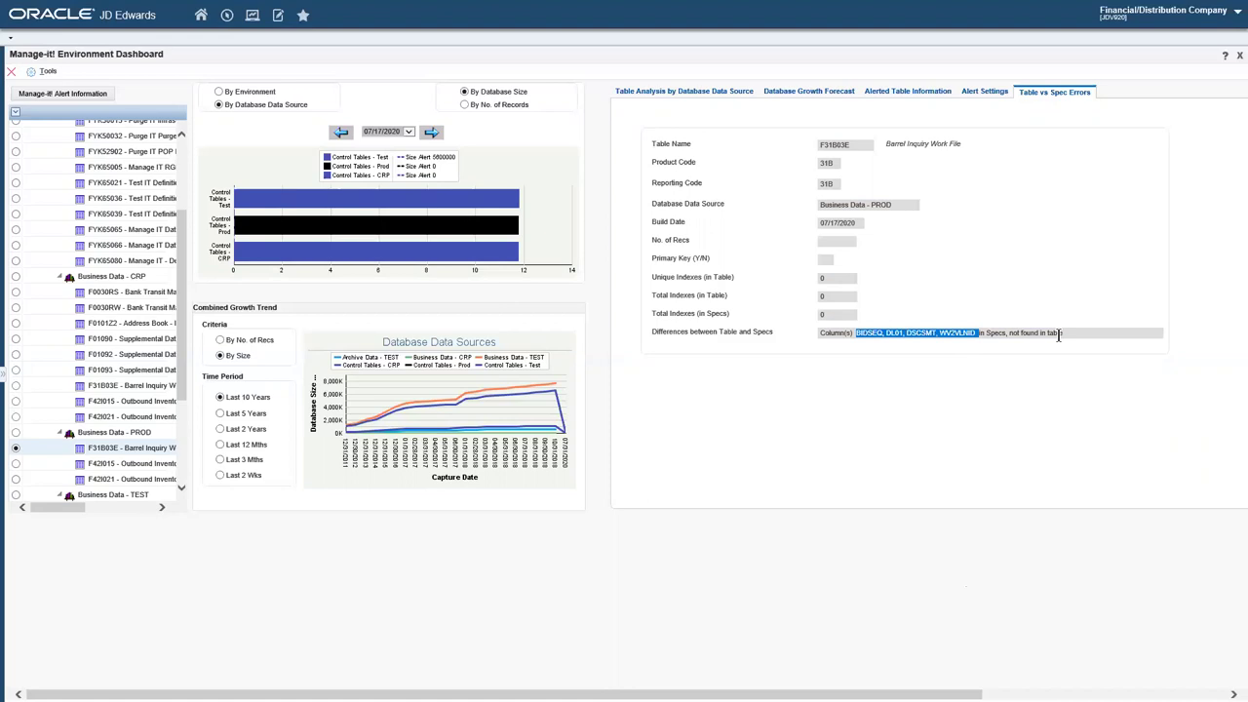
scroll(177, 417, down, 3)
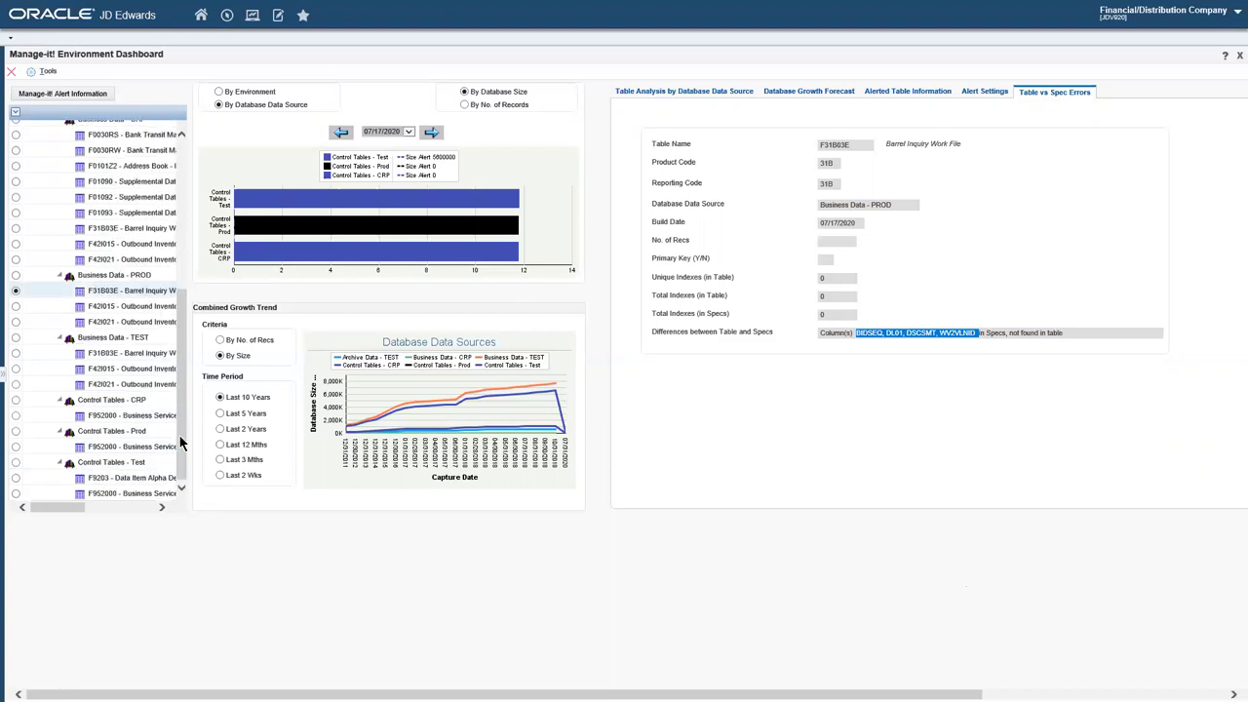
drag(179, 434, 192, 289)
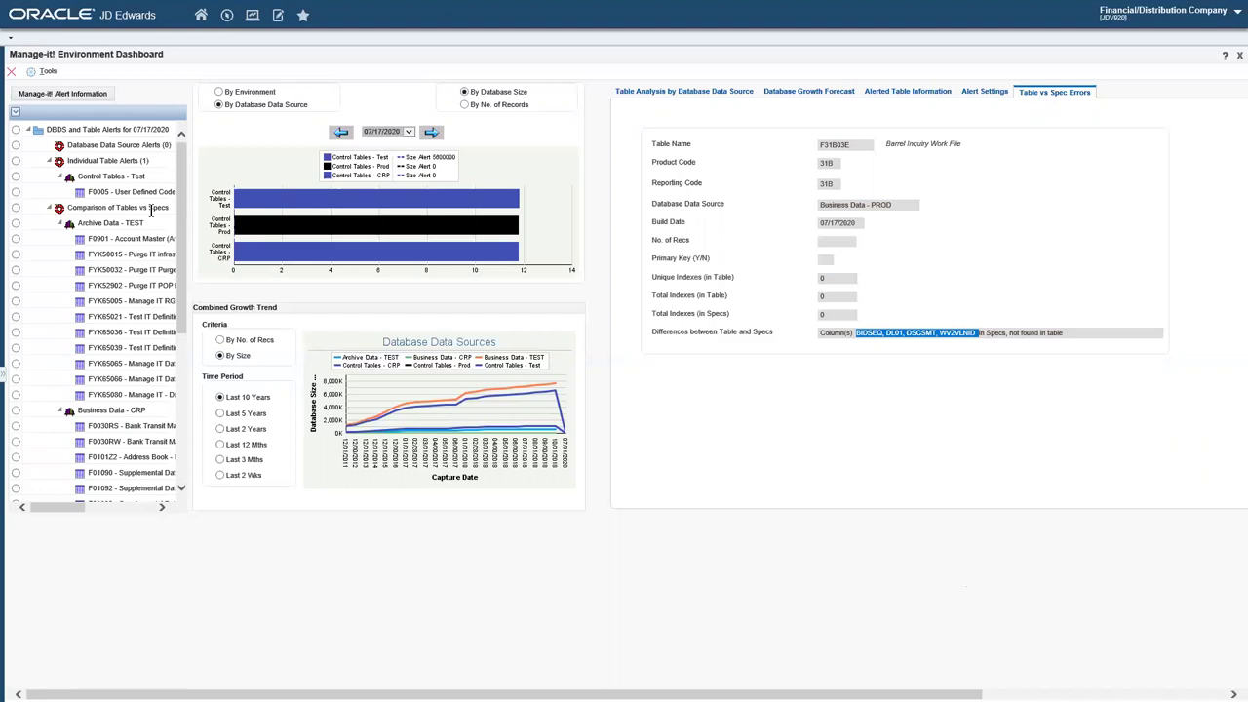
click(11, 71)
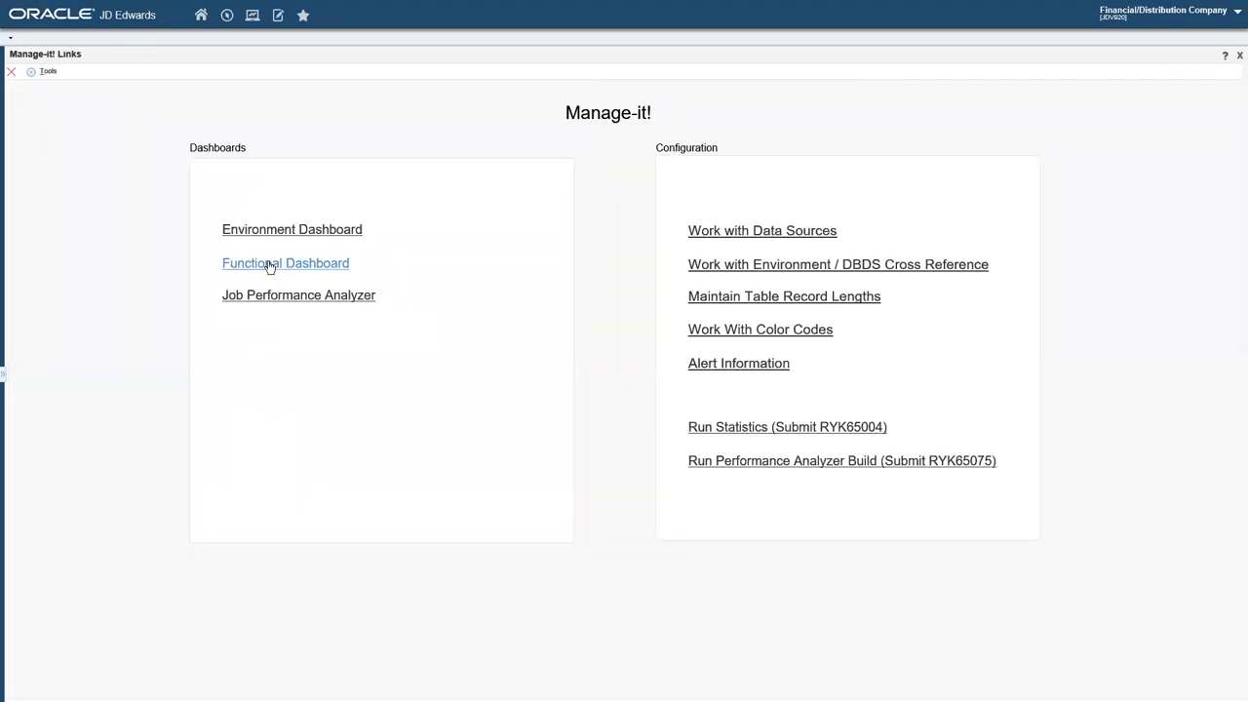
- Open the Functional Dashboard from the Manage-it! Links page
click(267, 263)
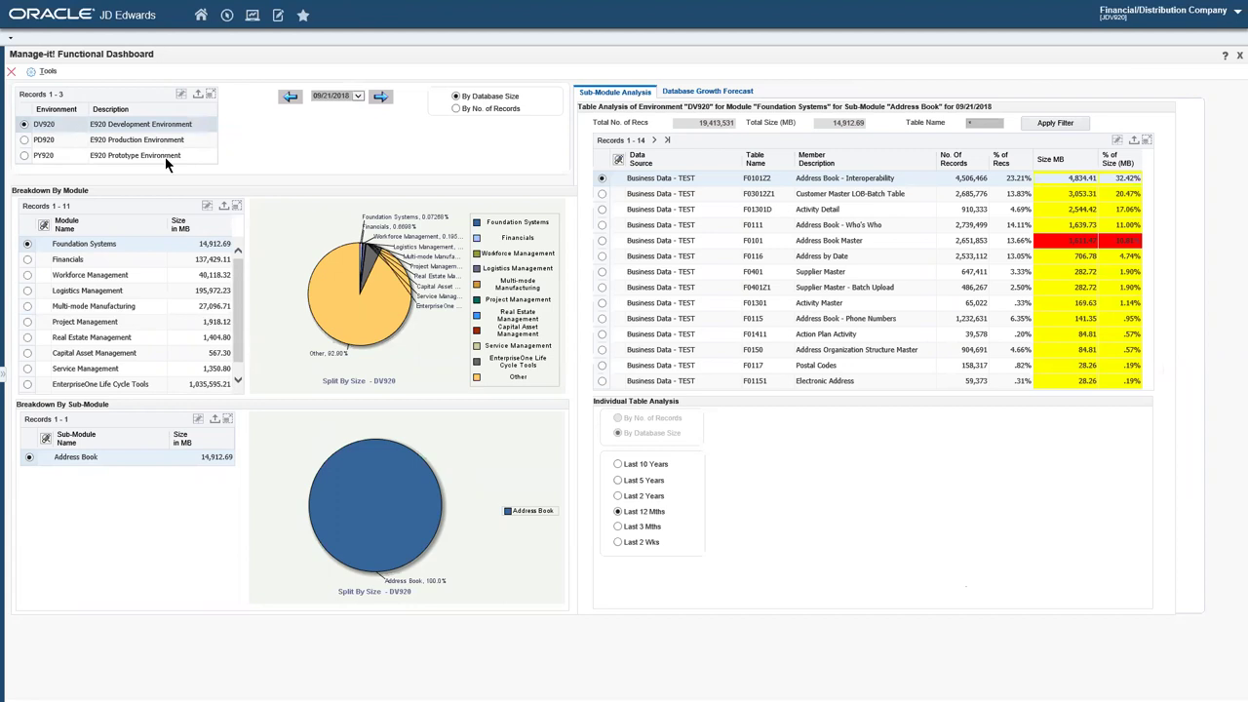
- Keep capture date 09/21/2018, break down Financials by sub-module, and select table F03B21
click(357, 97)
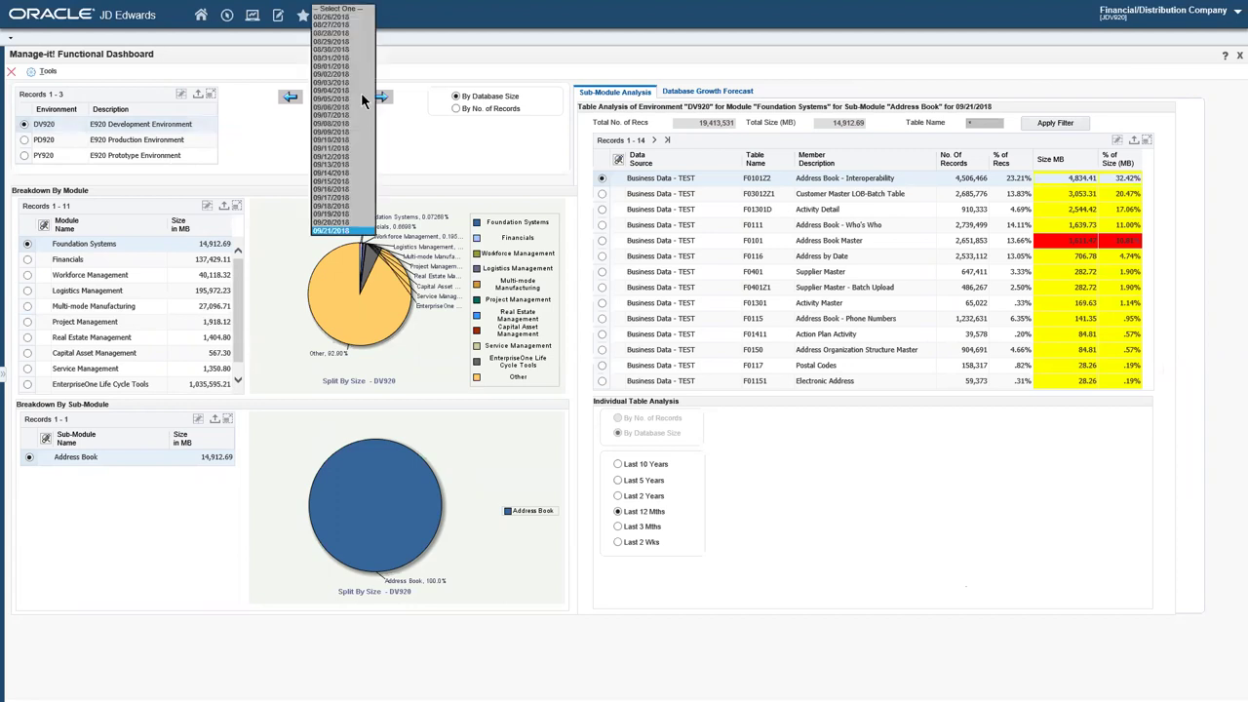
click(440, 146)
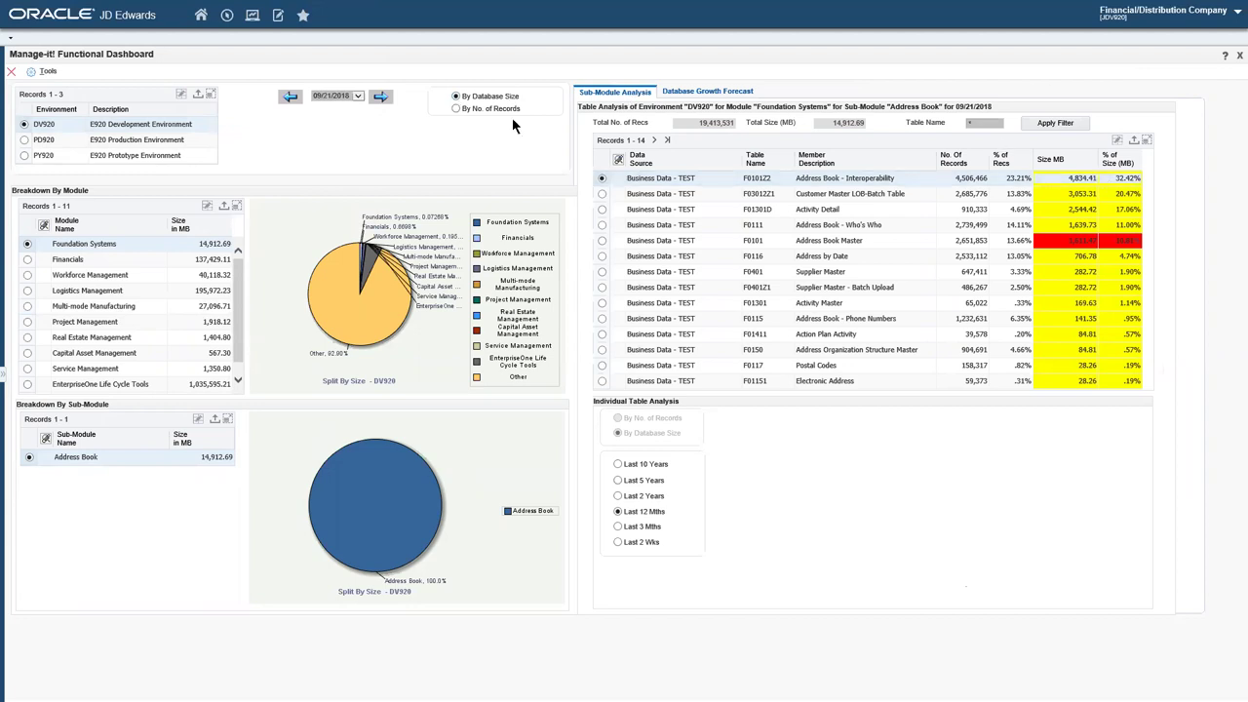
click(27, 260)
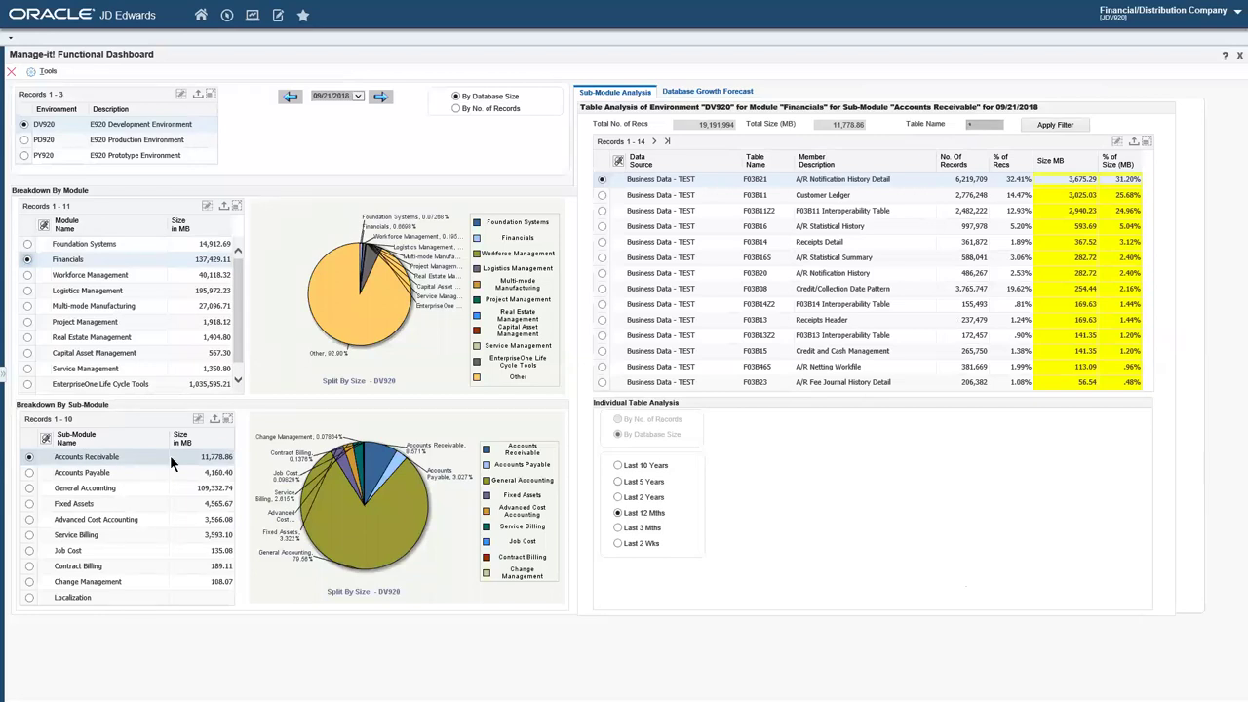
click(778, 178)
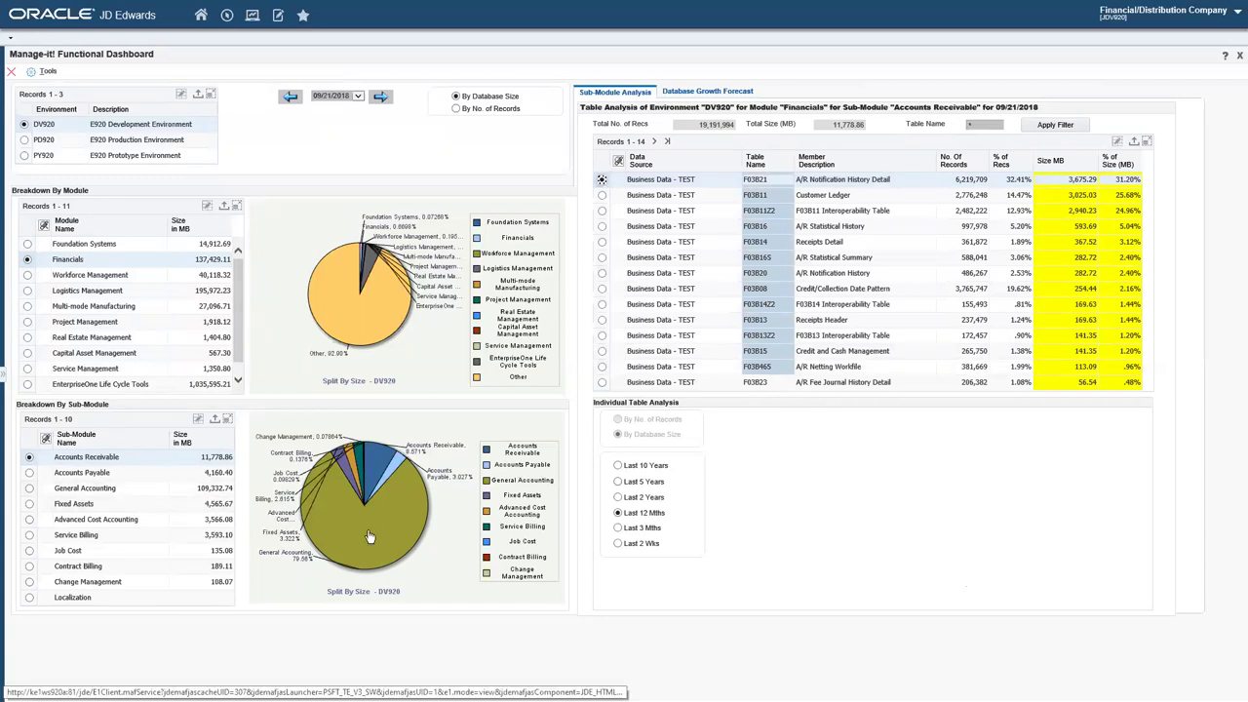
mouse_move(369, 536)
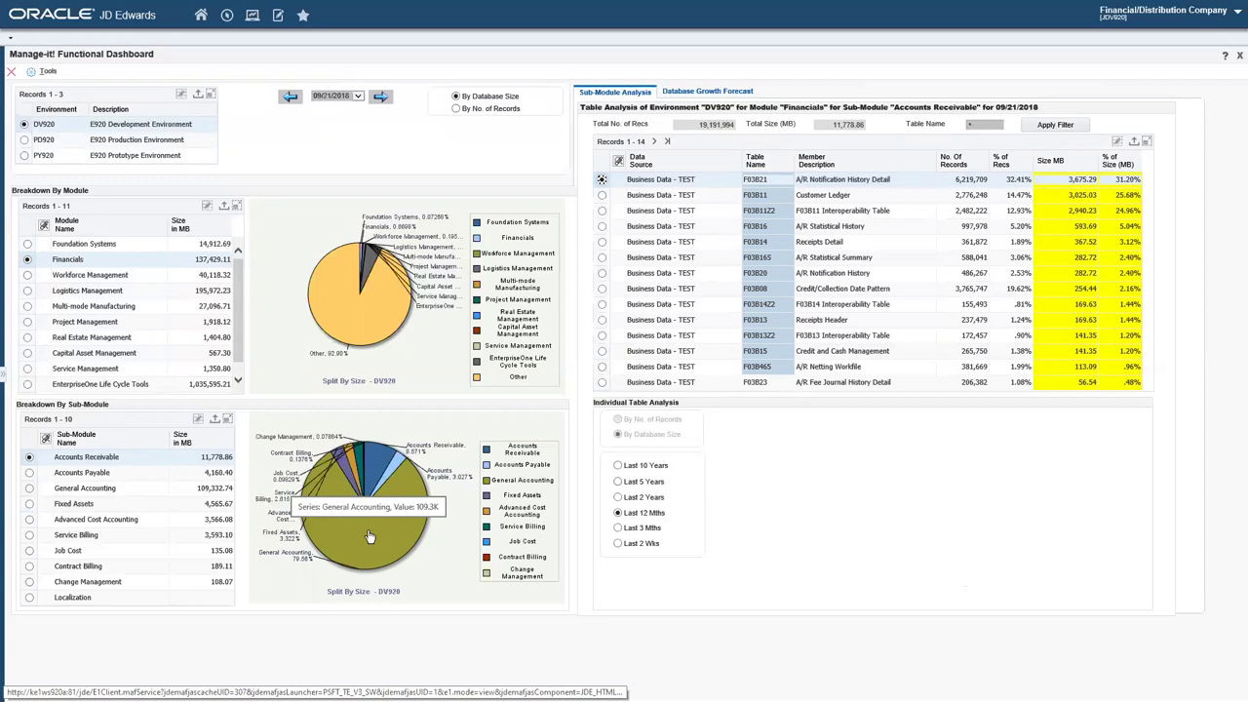
- Drill into the General Accounting tables and annotate the Growth heading and left panels
click(370, 536)
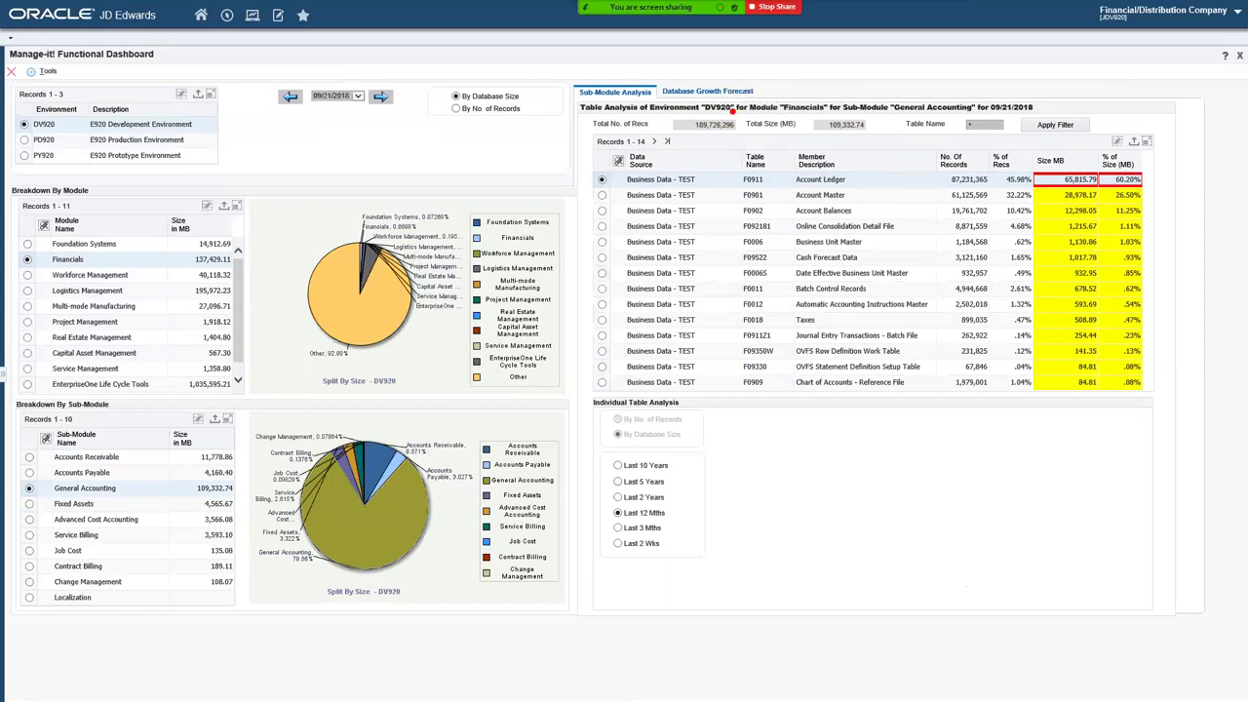
drag(698, 98, 1036, 93)
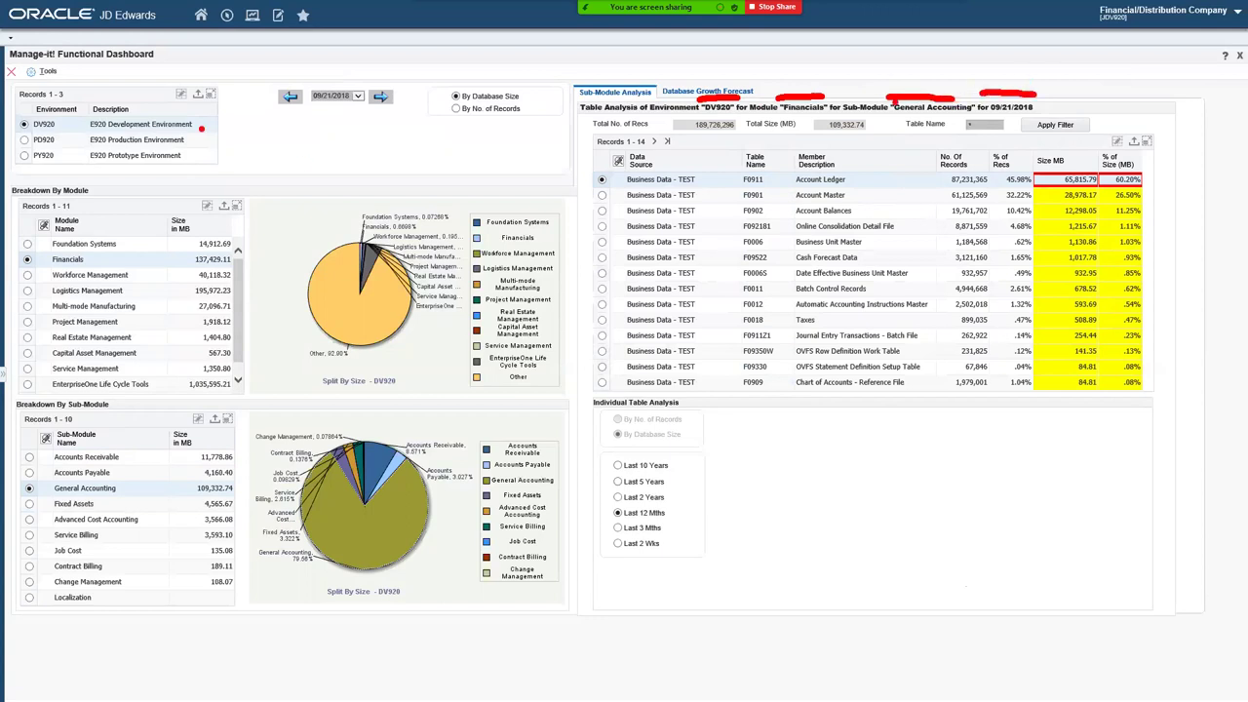
mouse_move(10, 74)
mouse_down()
mouse_move(117, 92)
mouse_move(303, 593)
mouse_move(415, 613)
mouse_up()
key(Escape)
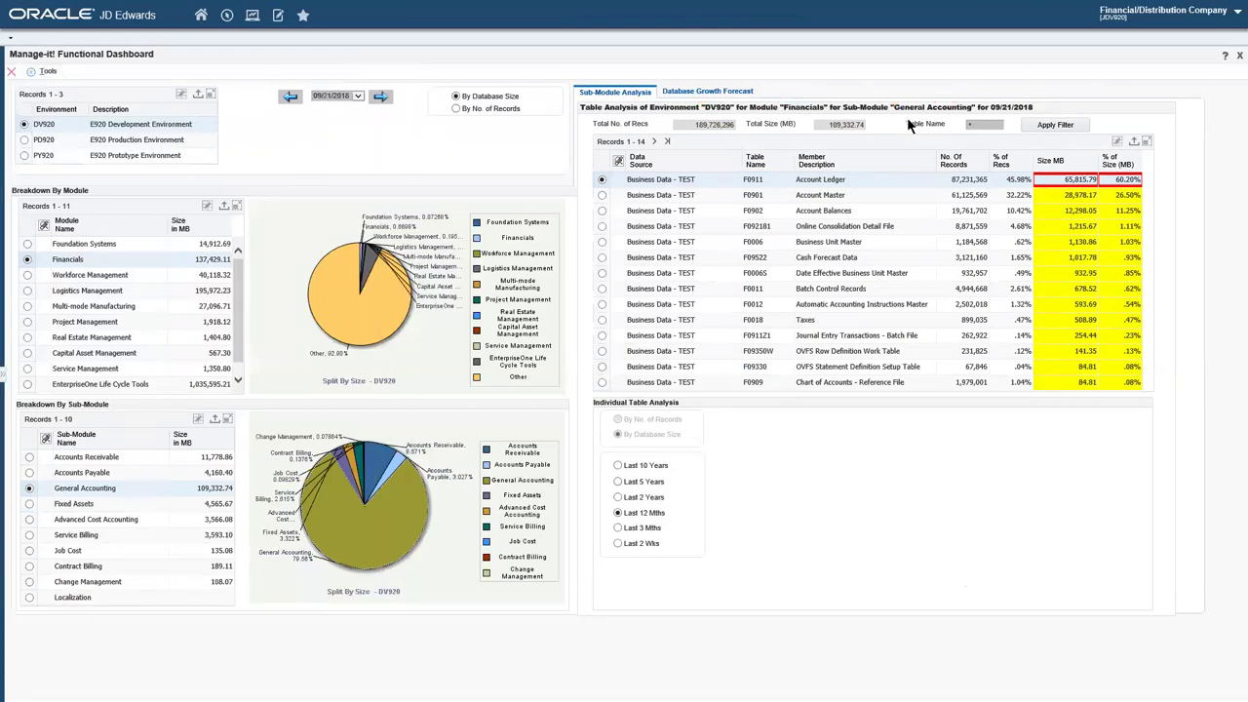
- Select tables F0911 and F0011, then measure the tables by number of records
click(772, 183)
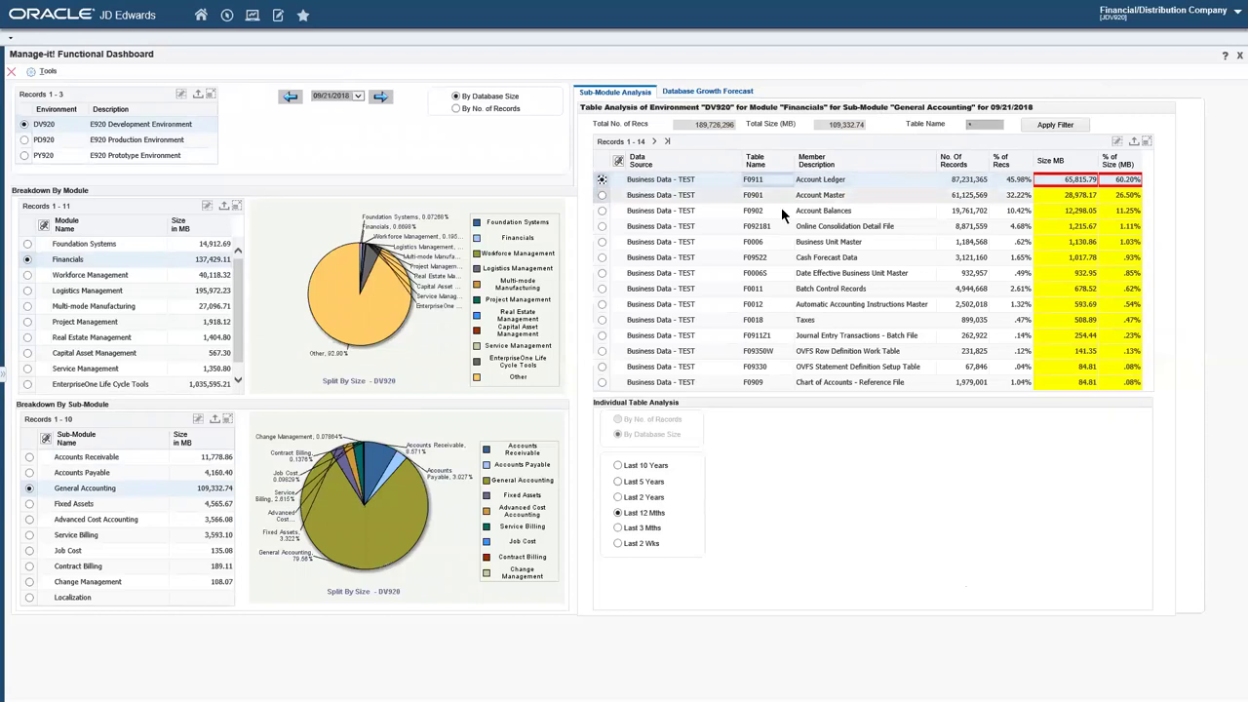
click(774, 290)
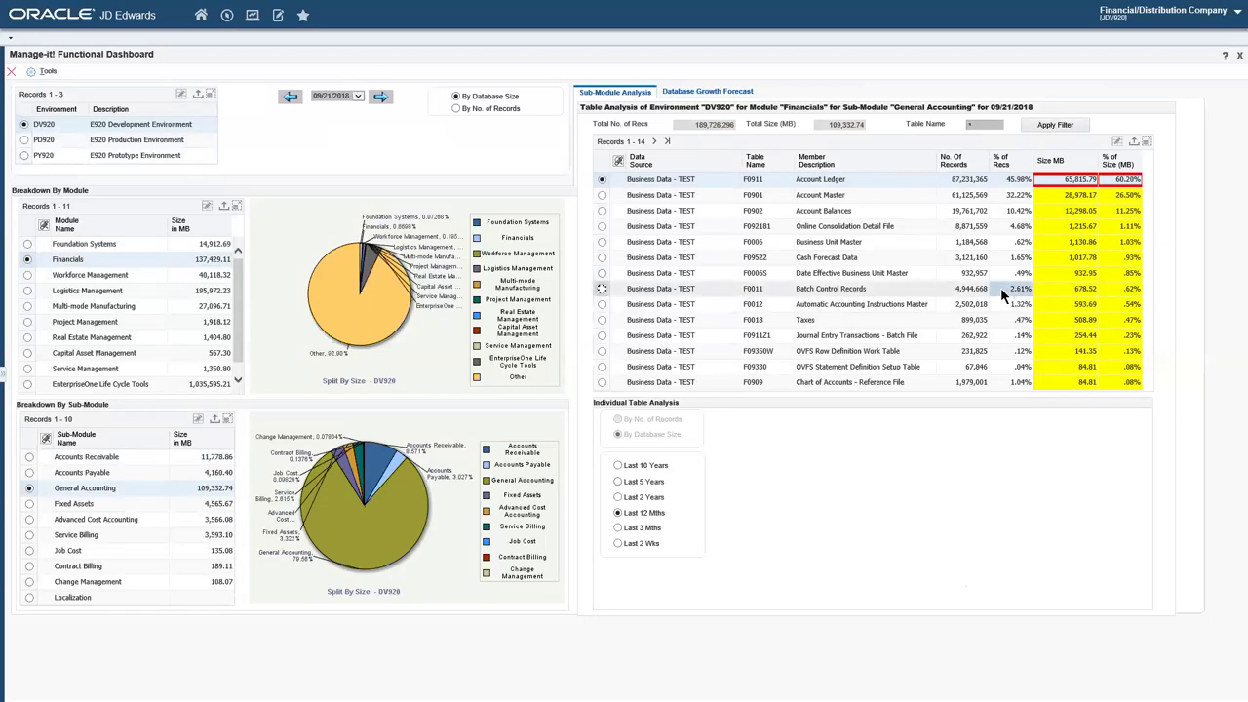
click(455, 108)
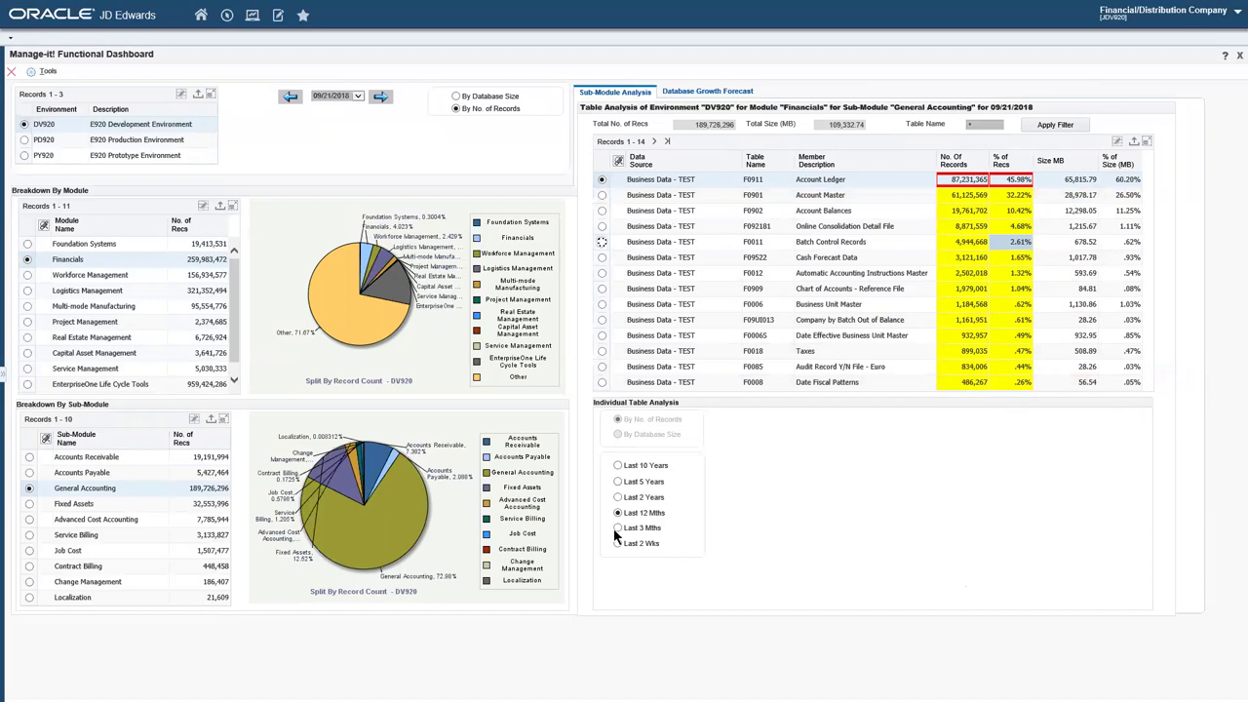
- Chart F0911 record growth over the last 10 years and mark the chart title
click(618, 466)
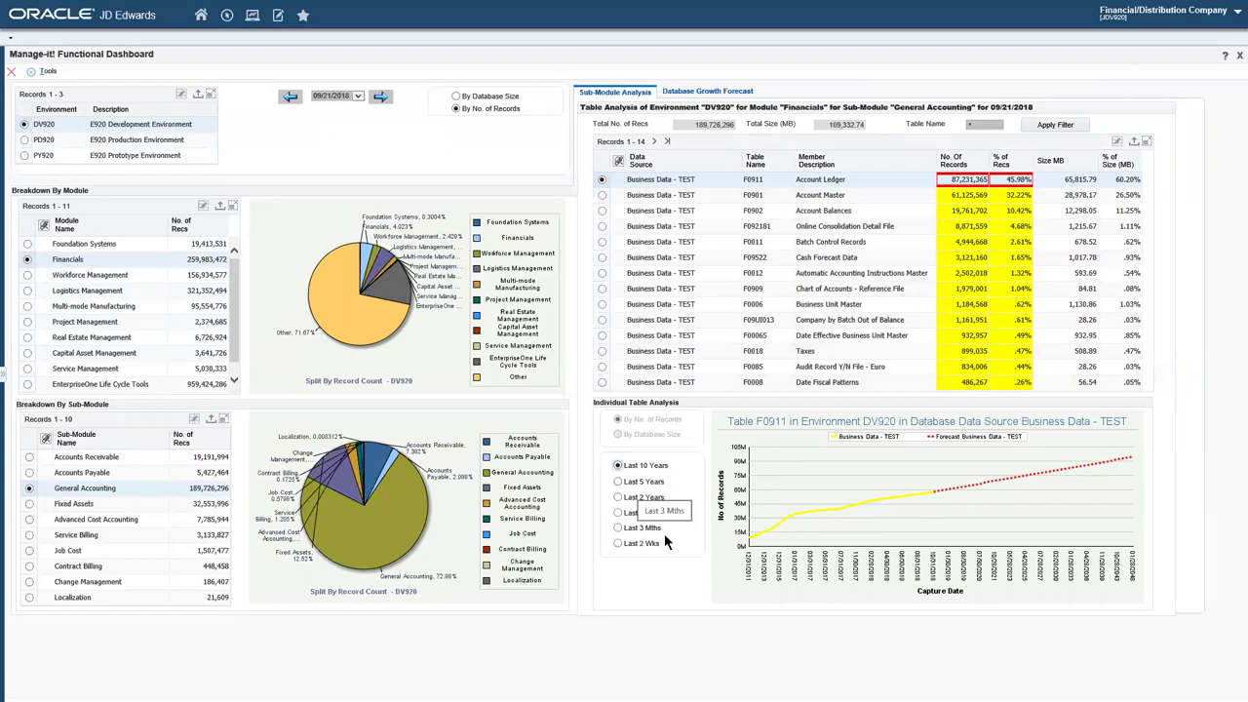
mouse_move(752, 432)
mouse_down()
mouse_move(813, 433)
mouse_move(912, 408)
mouse_up()
drag(1020, 410, 1138, 406)
key(Escape)
- Close the Functional Dashboard and launch the Job Performance Analyzer dashboard
click(10, 71)
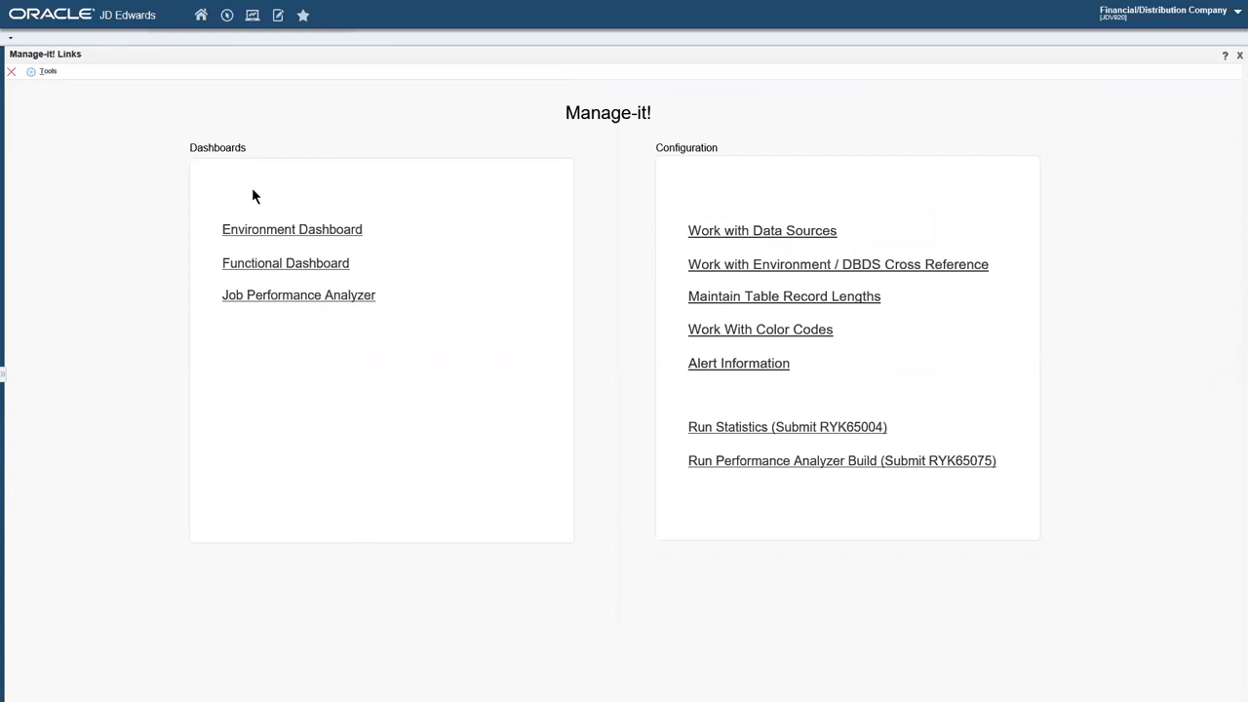
click(316, 302)
click(321, 303)
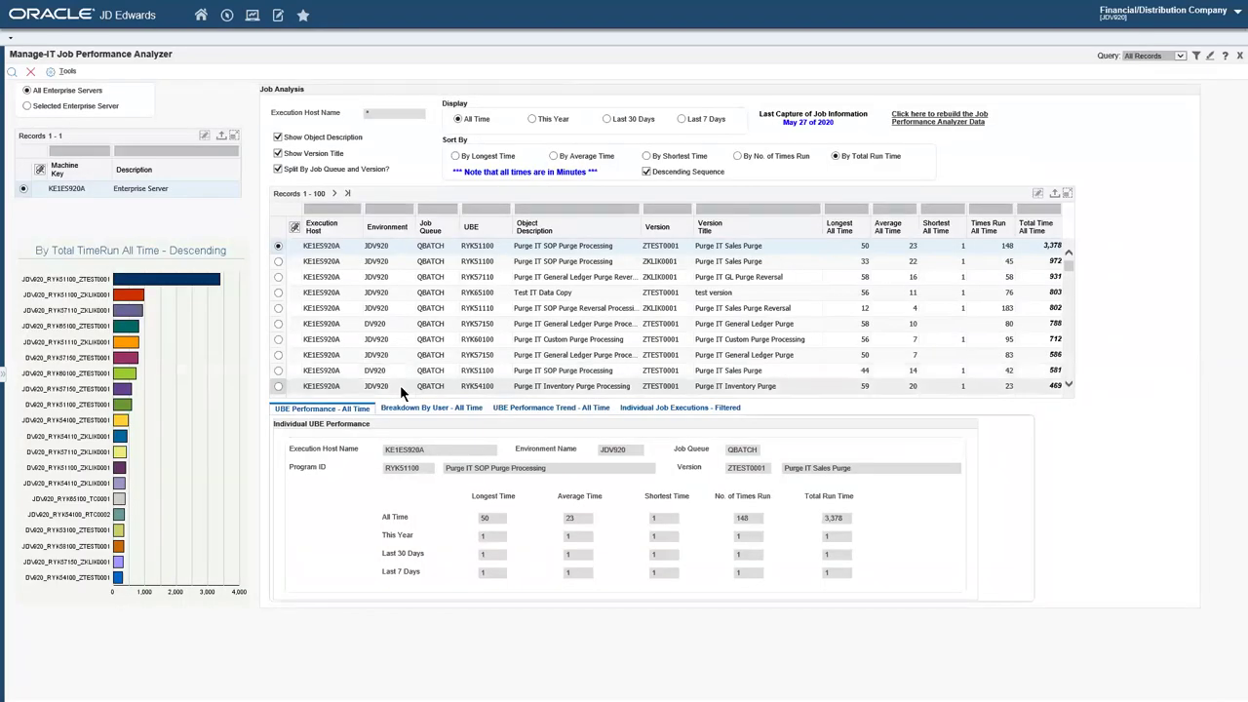
key(ctrl+plus)
key(ctrl+plus)
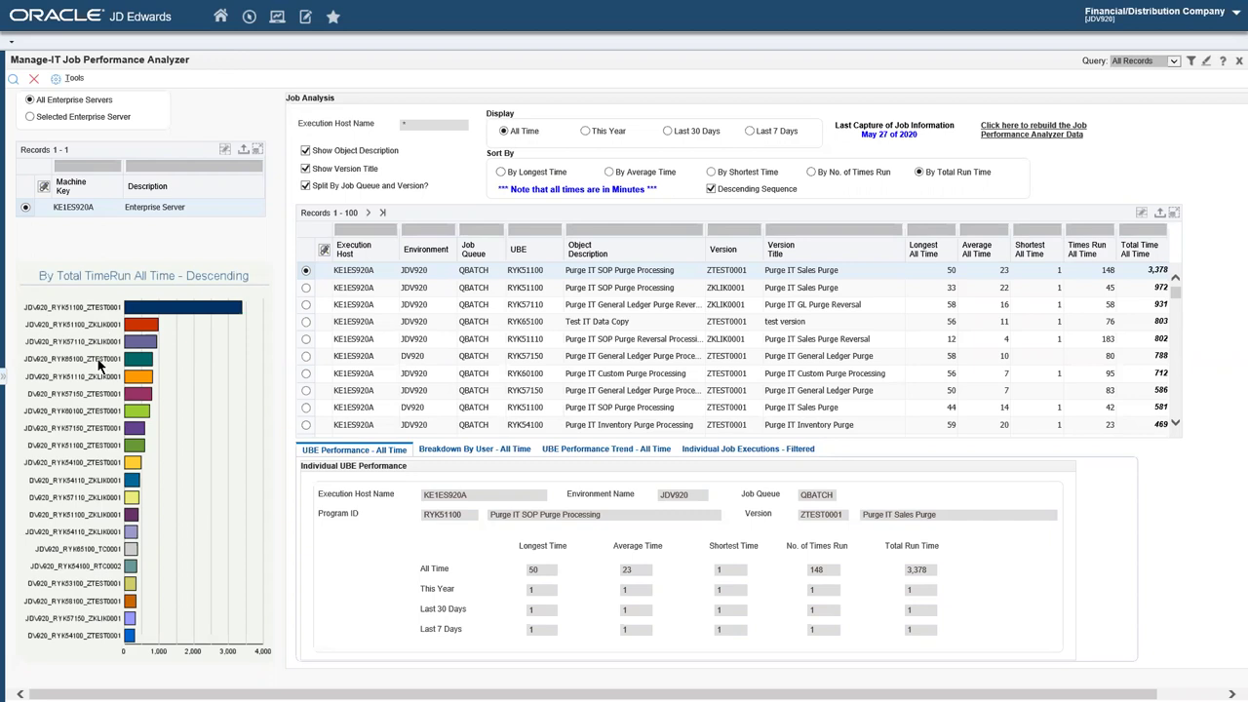
drag(534, 270, 548, 425)
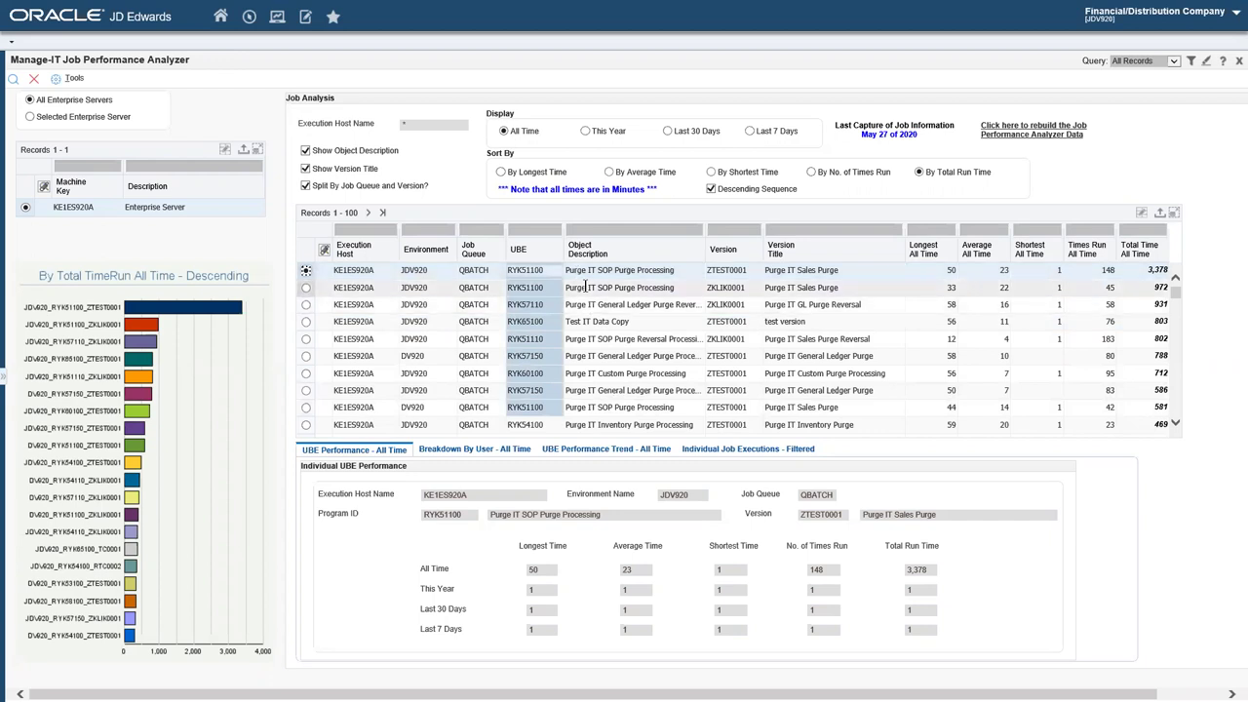
click(583, 292)
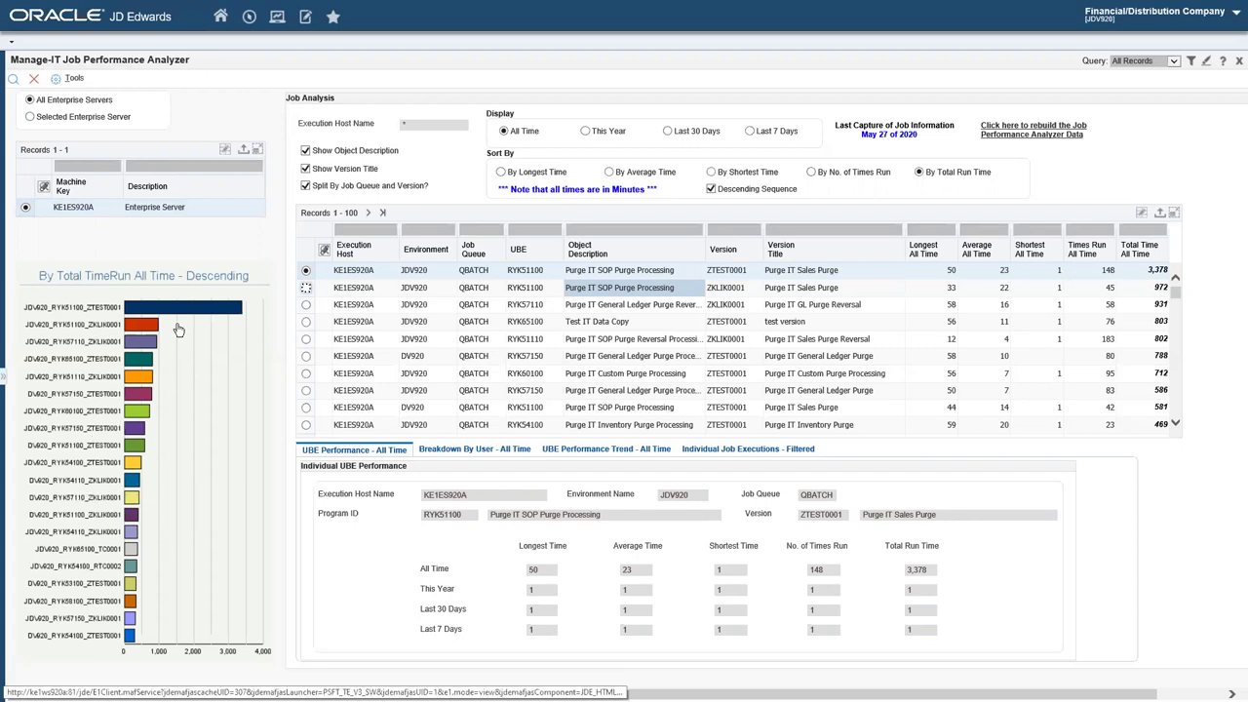
mouse_move(176, 310)
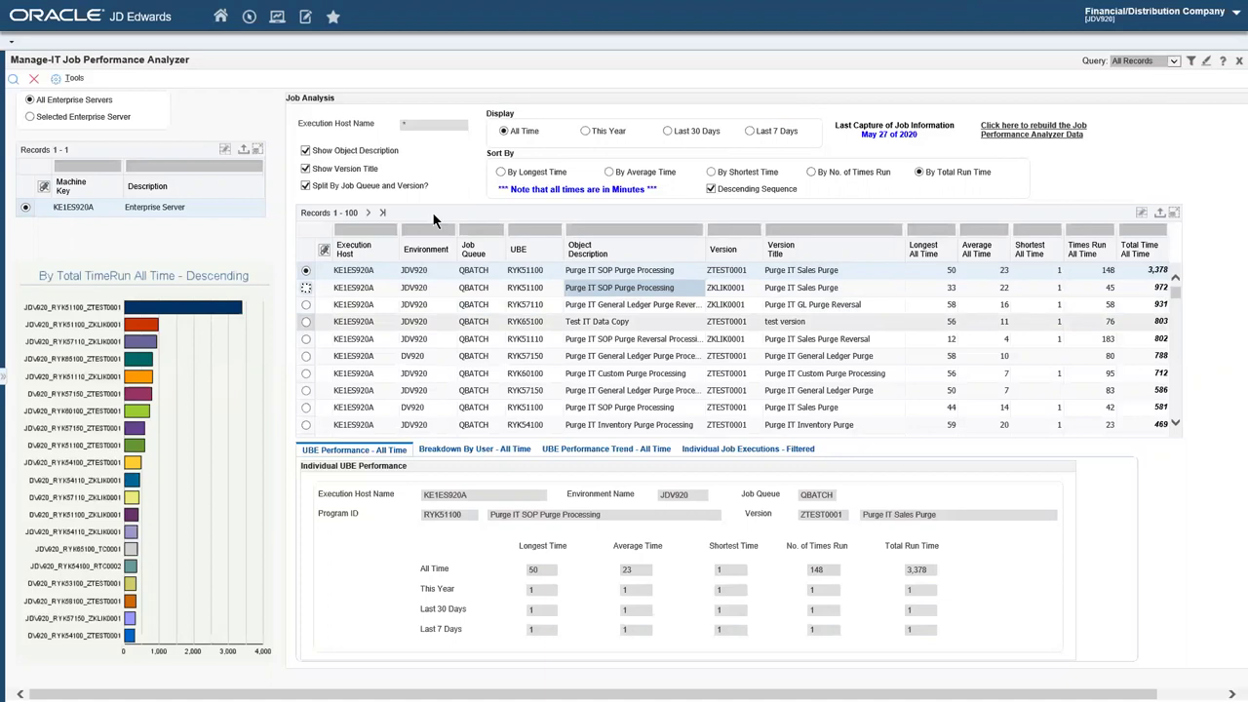
- Hide object descriptions and version titles, and stop splitting jobs by queue and version
click(337, 152)
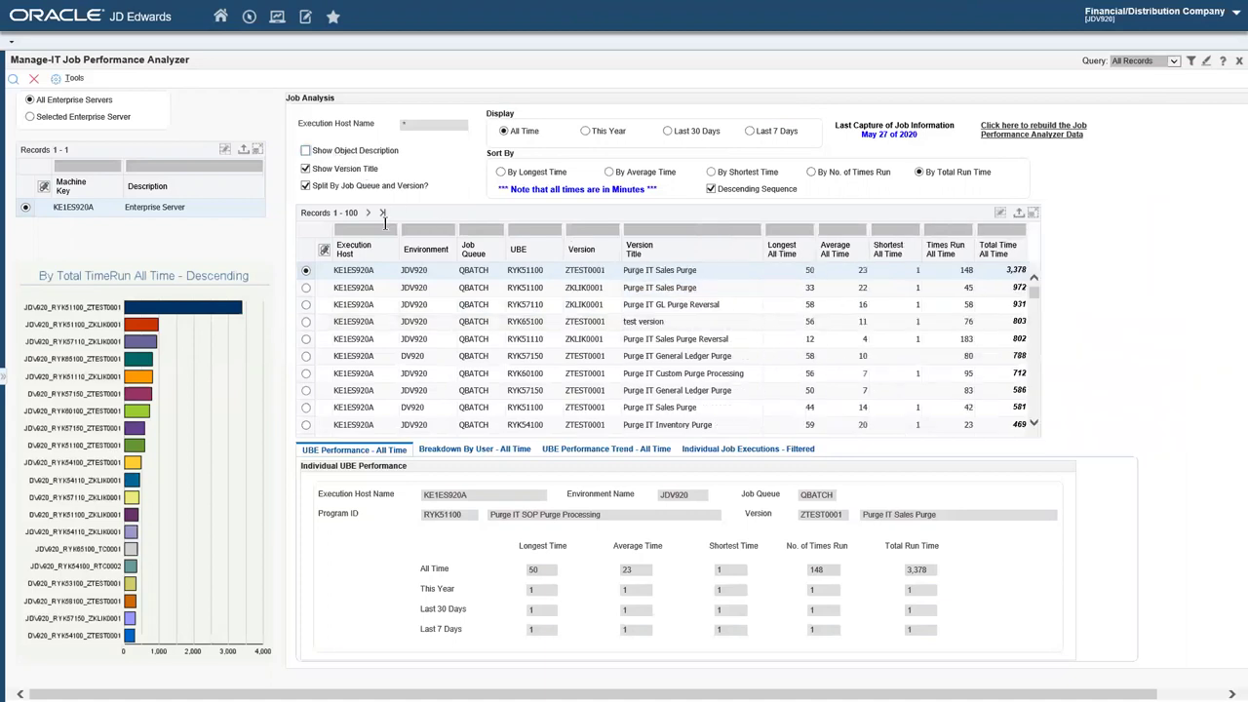
click(336, 169)
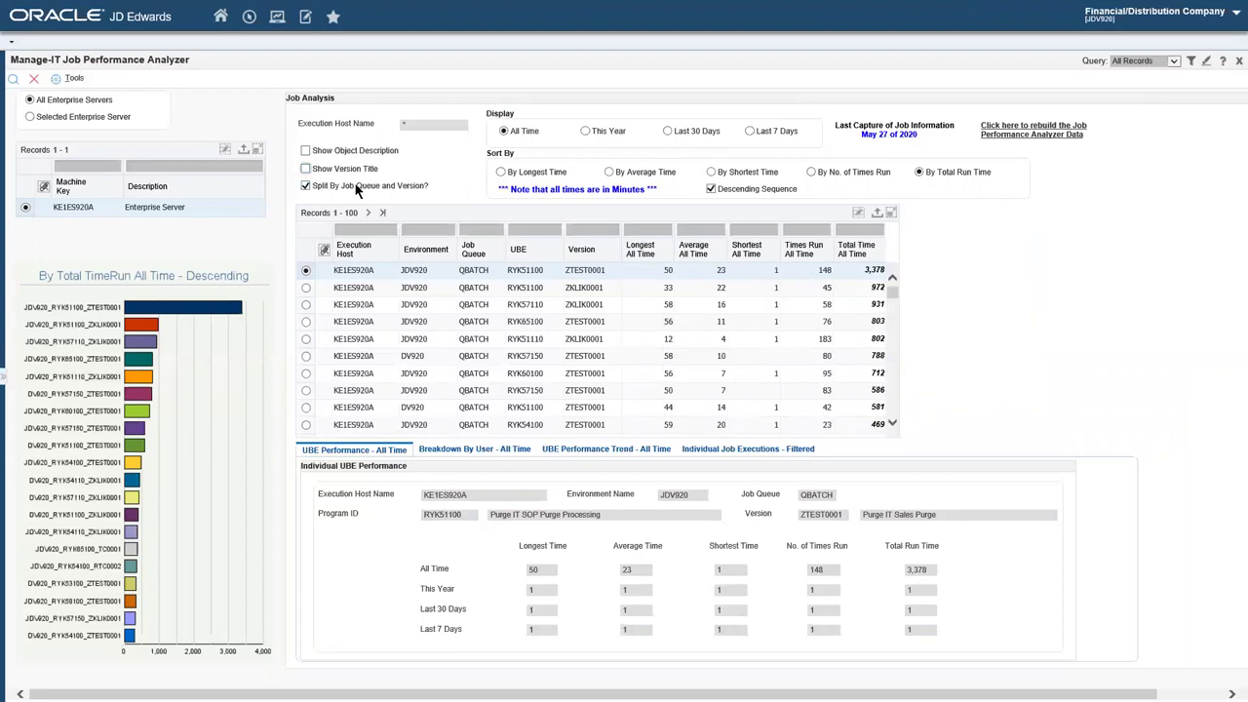
click(481, 270)
click(370, 187)
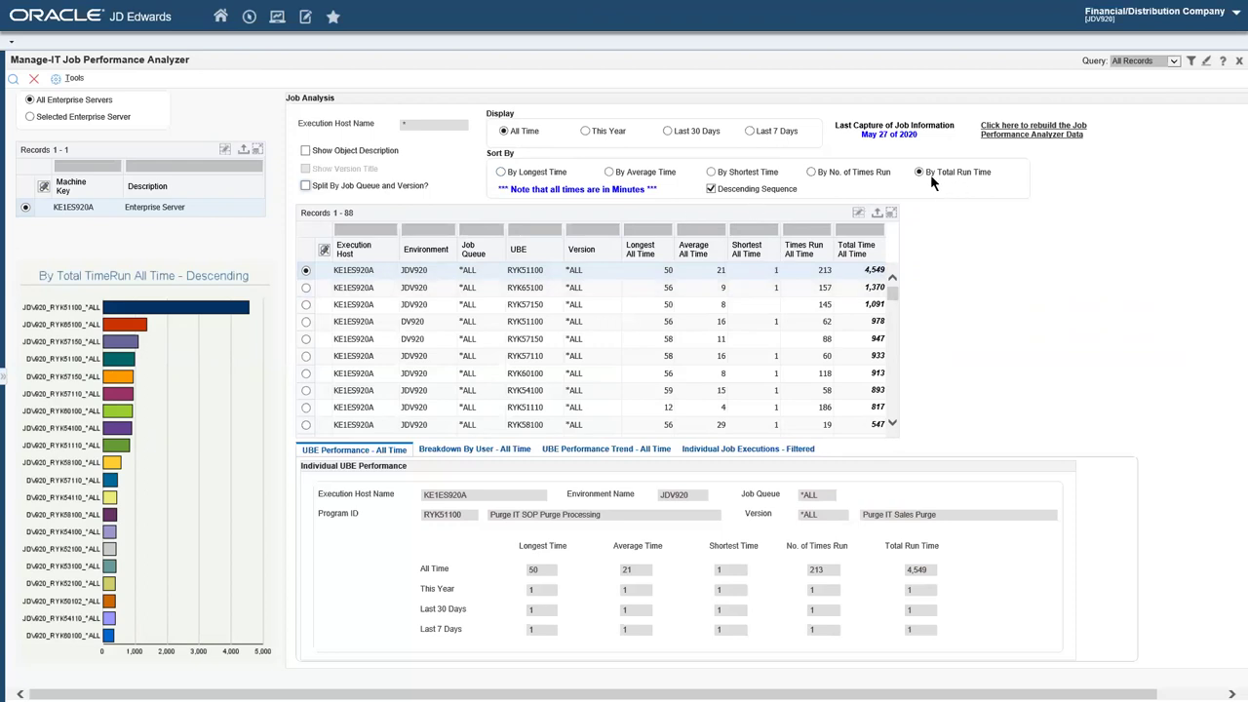
- Select the top combined job's longest time, then sort jobs by number of times run
click(432, 275)
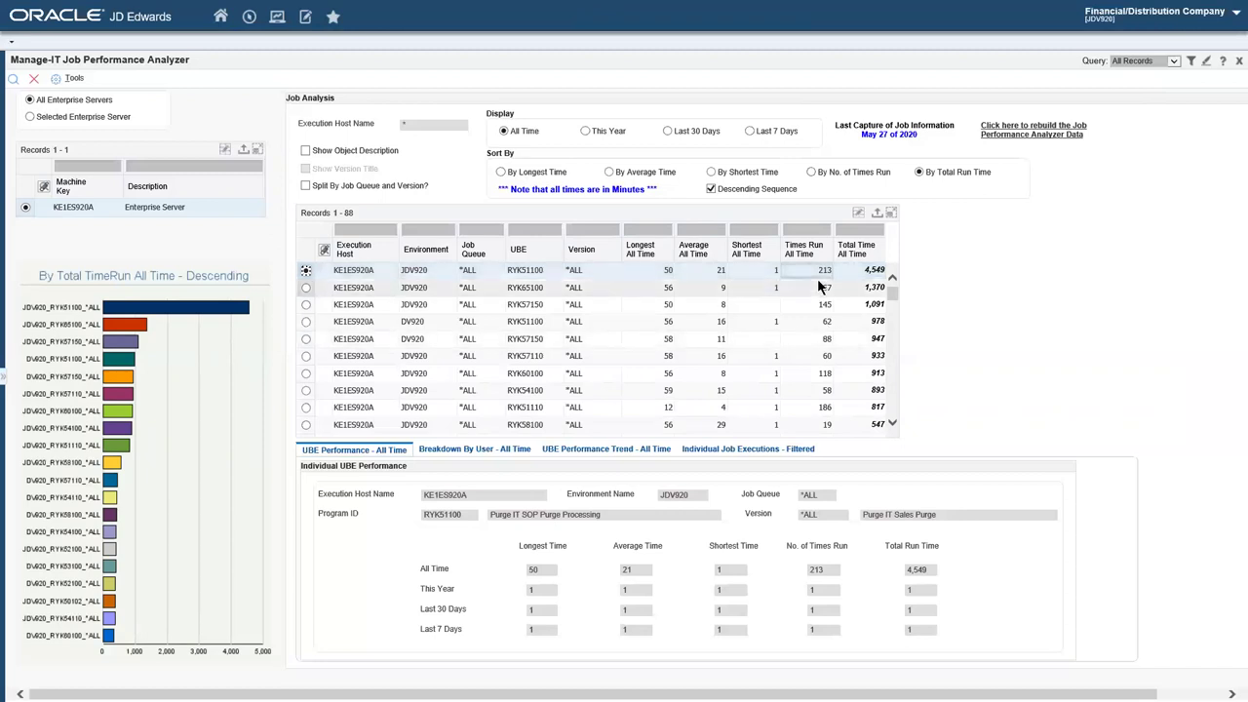
click(661, 273)
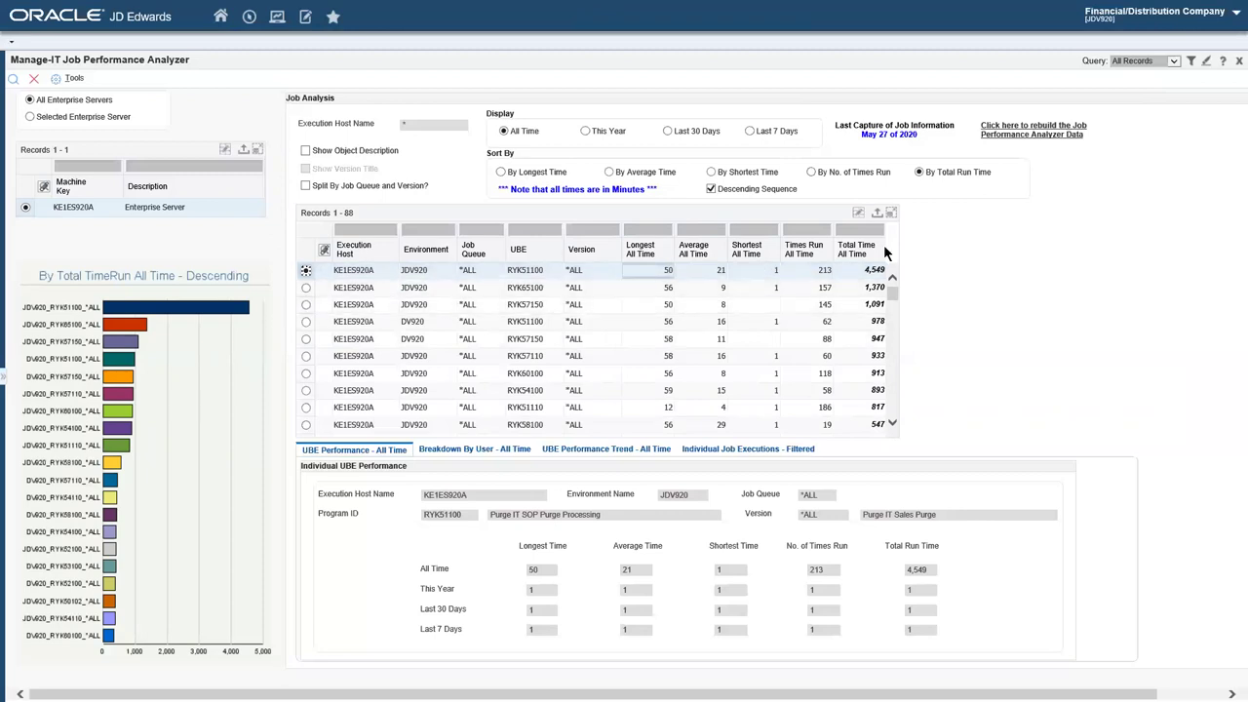
click(668, 272)
click(810, 172)
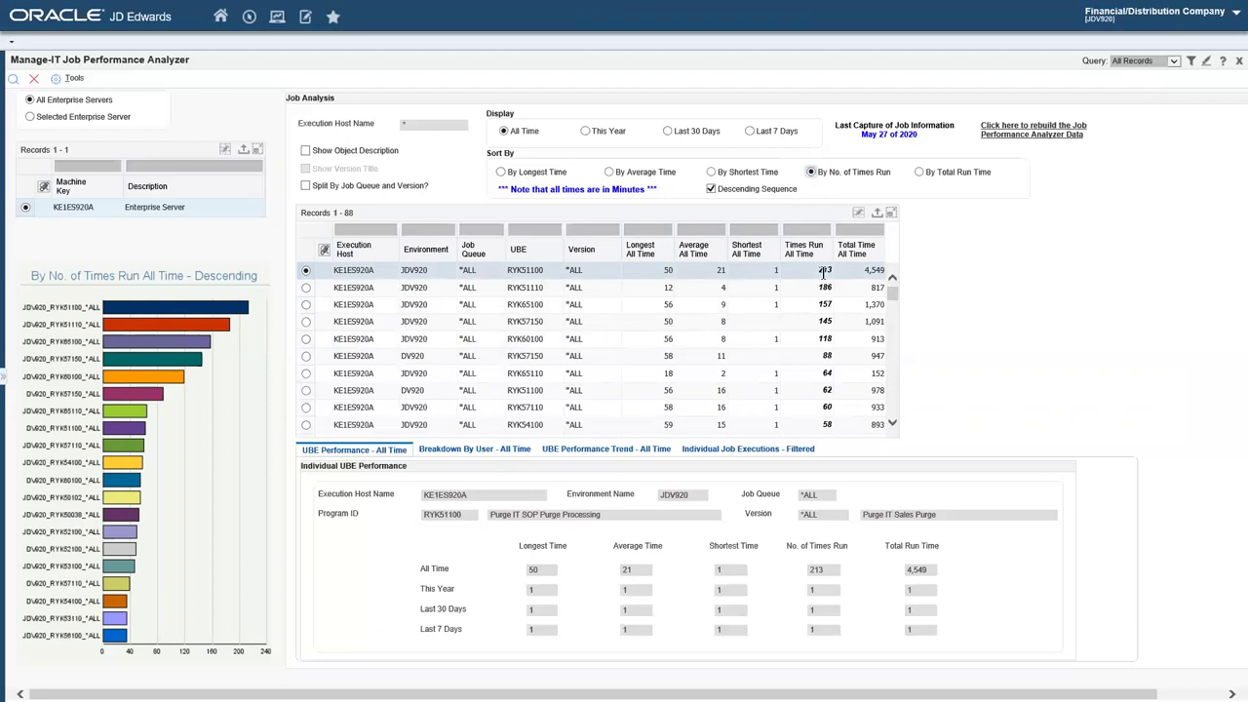
- Sort jobs by longest time and select top job RYK53100 at 178 minutes
drag(824, 271, 824, 408)
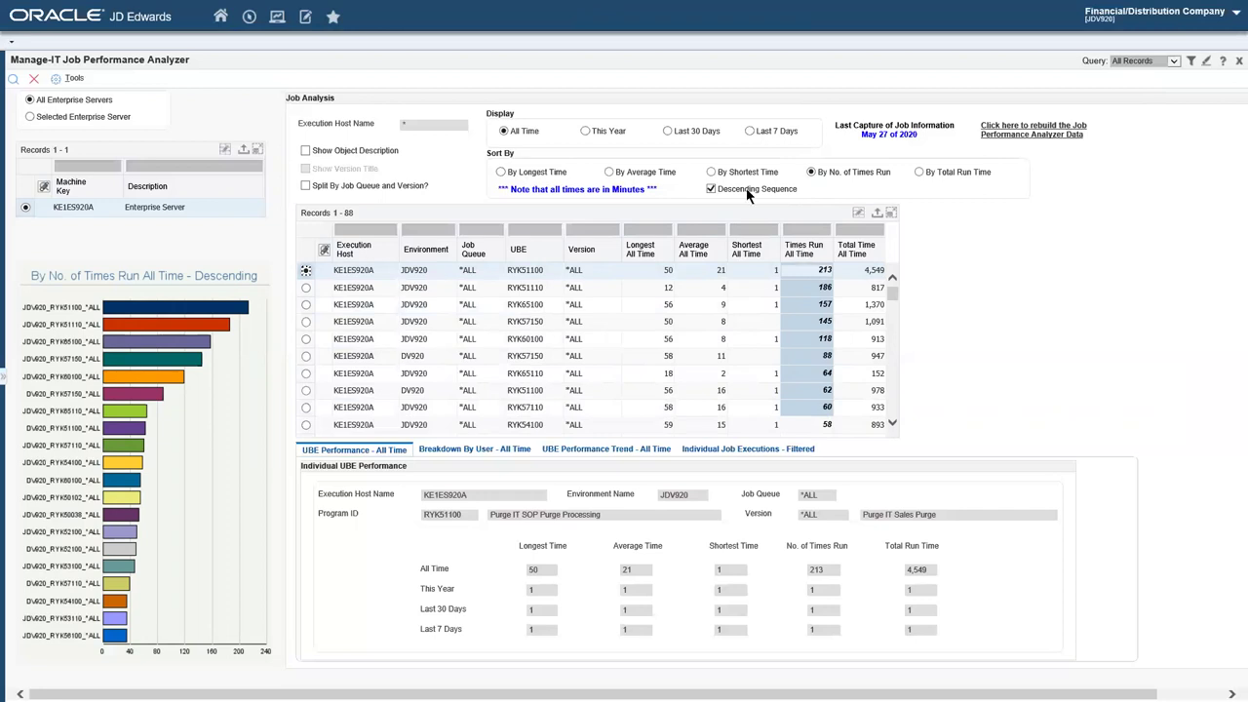
click(501, 172)
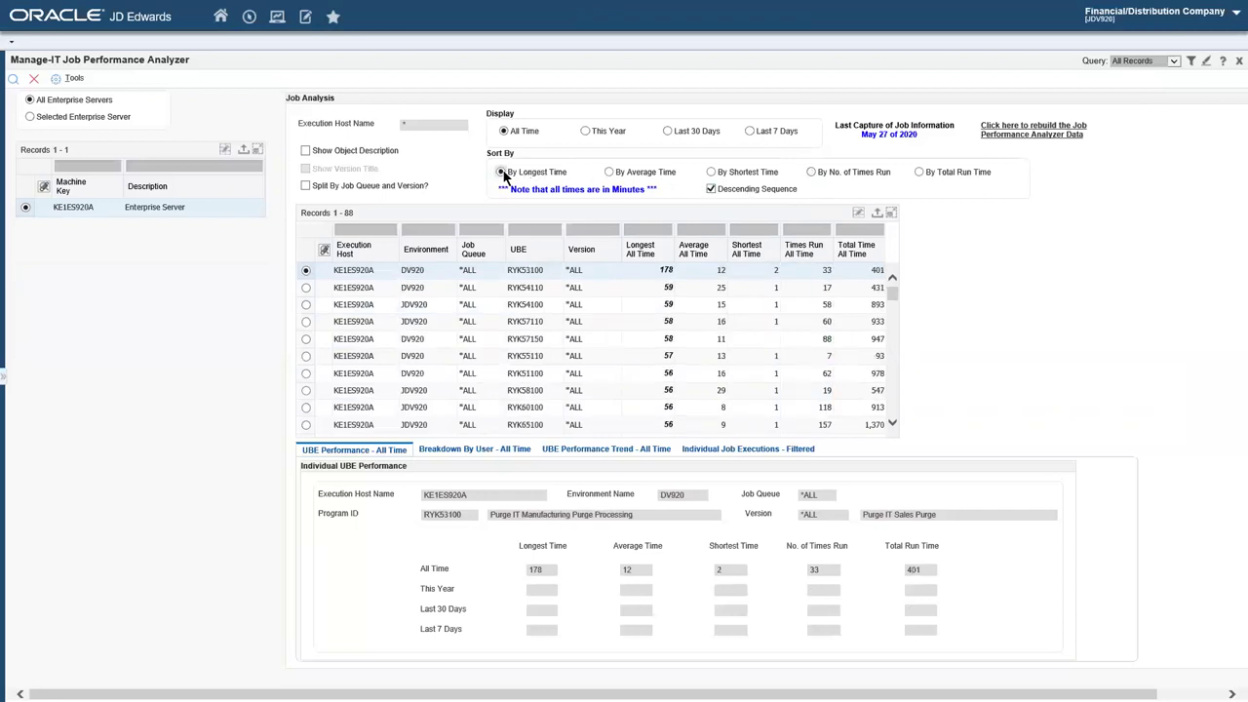
click(649, 277)
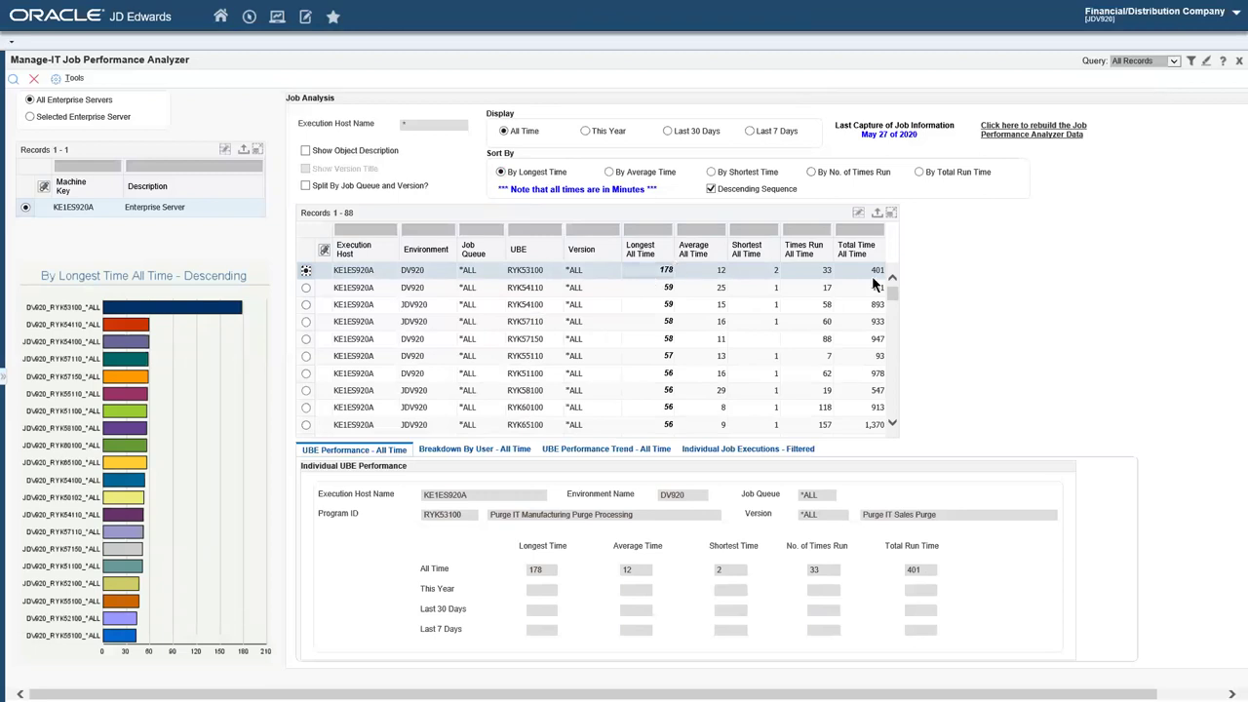
mouse_move(917, 212)
mouse_down()
mouse_move(925, 425)
mouse_move(960, 462)
mouse_move(938, 461)
mouse_move(986, 468)
mouse_up()
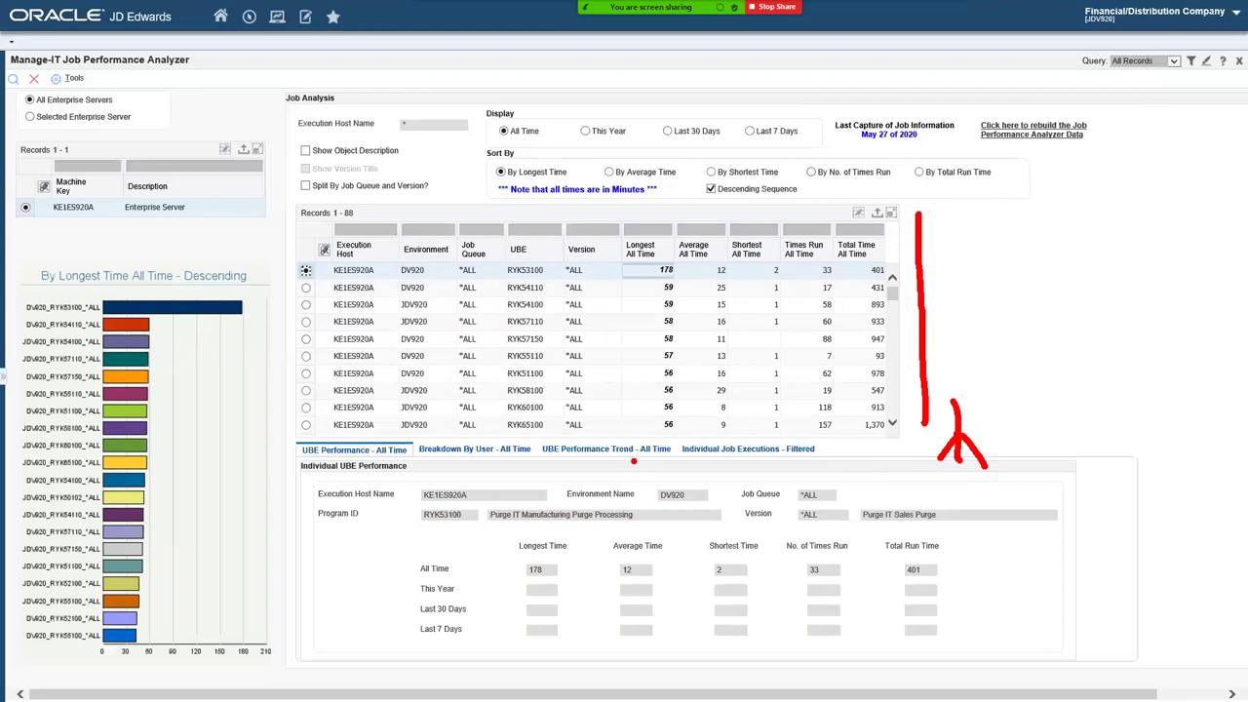
key(Escape)
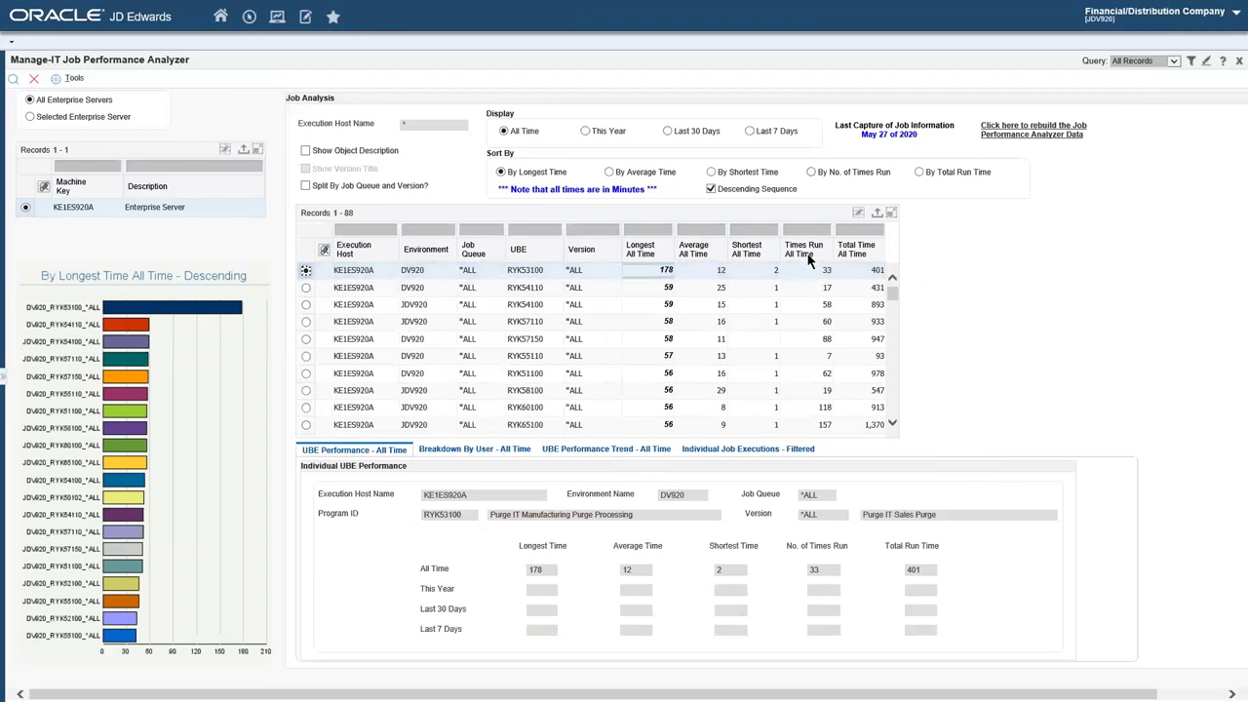
- Check individual executions, then mark the empty This Year, Last 30 Days and Last 7 Days longest times
click(746, 451)
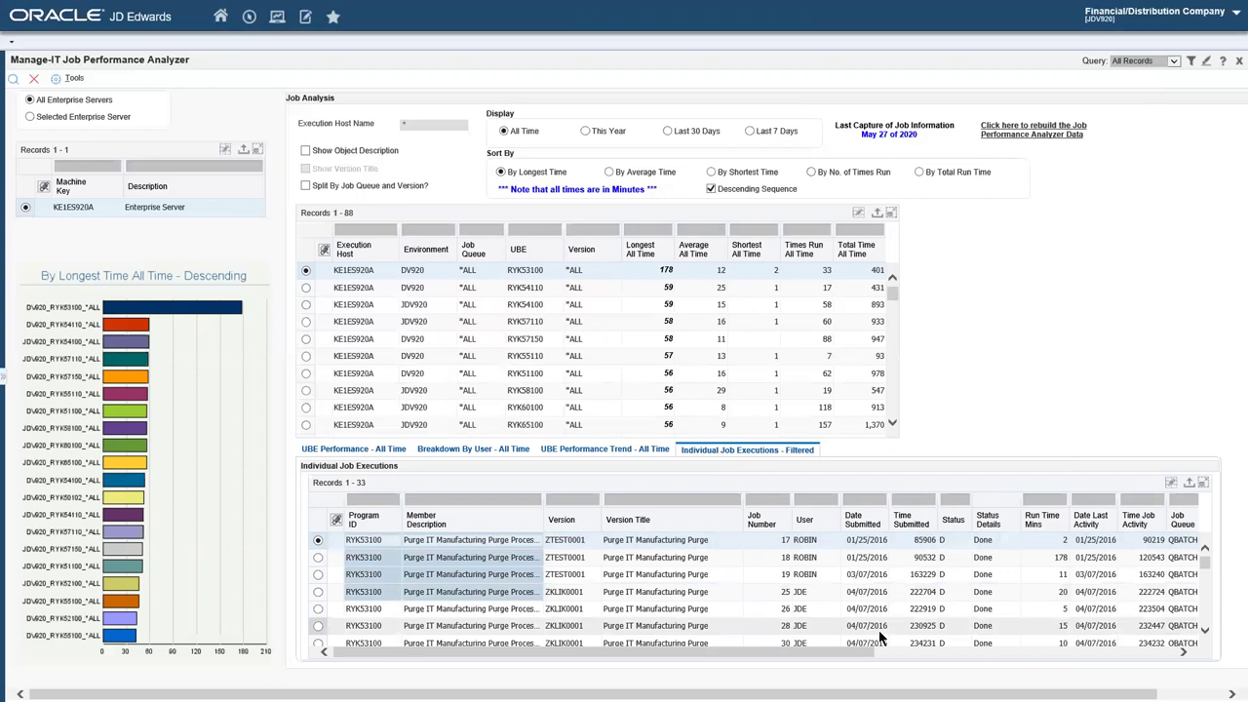
click(395, 453)
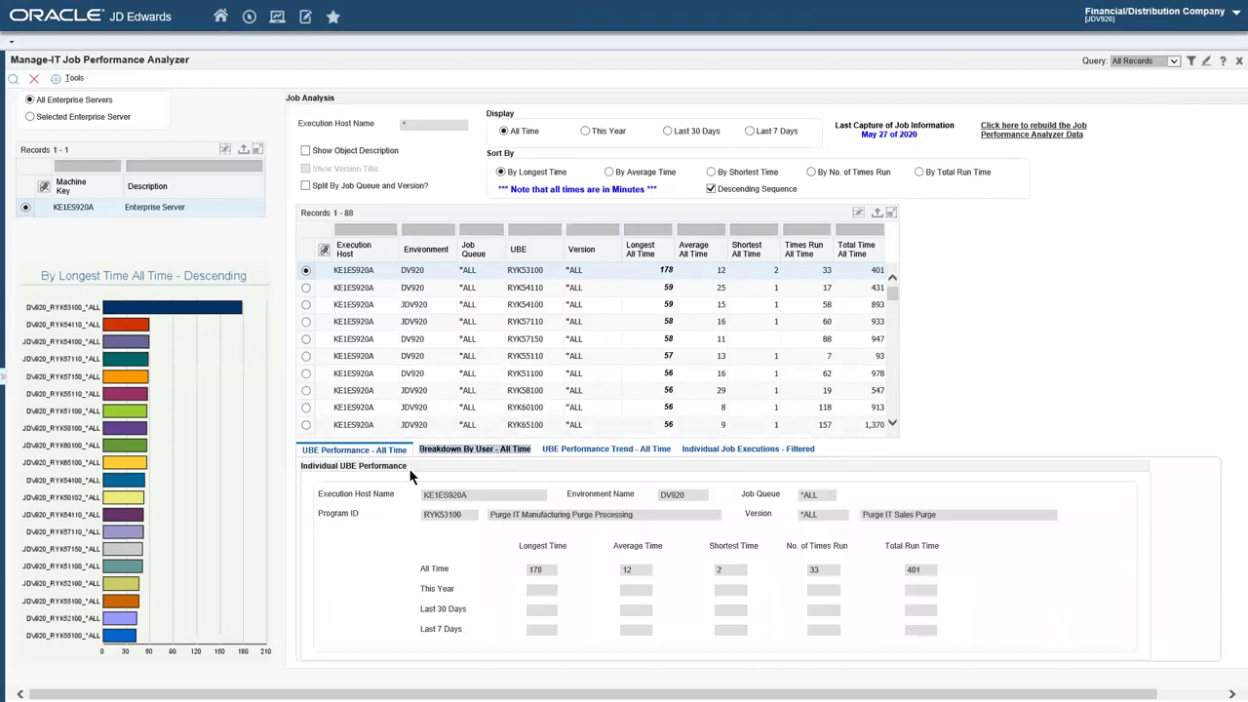
mouse_move(505, 531)
mouse_down()
mouse_move(536, 557)
mouse_move(954, 563)
mouse_up()
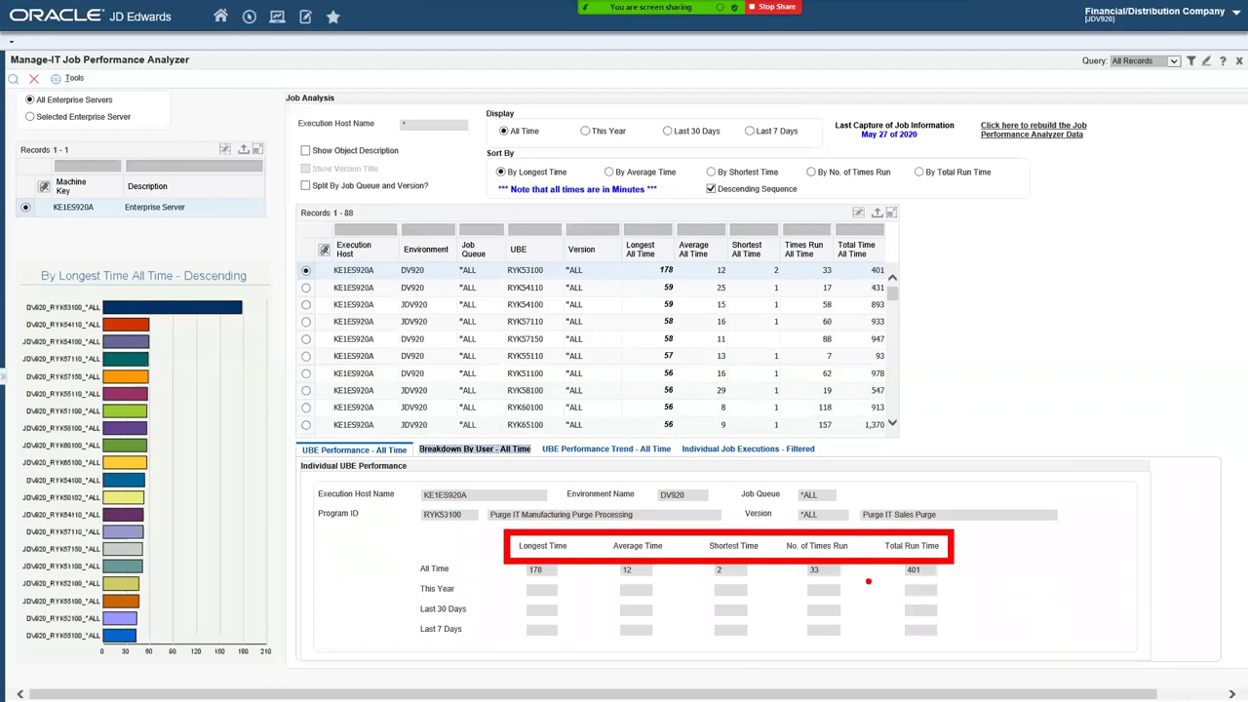
mouse_move(407, 556)
mouse_down()
mouse_move(496, 570)
mouse_move(501, 645)
mouse_up()
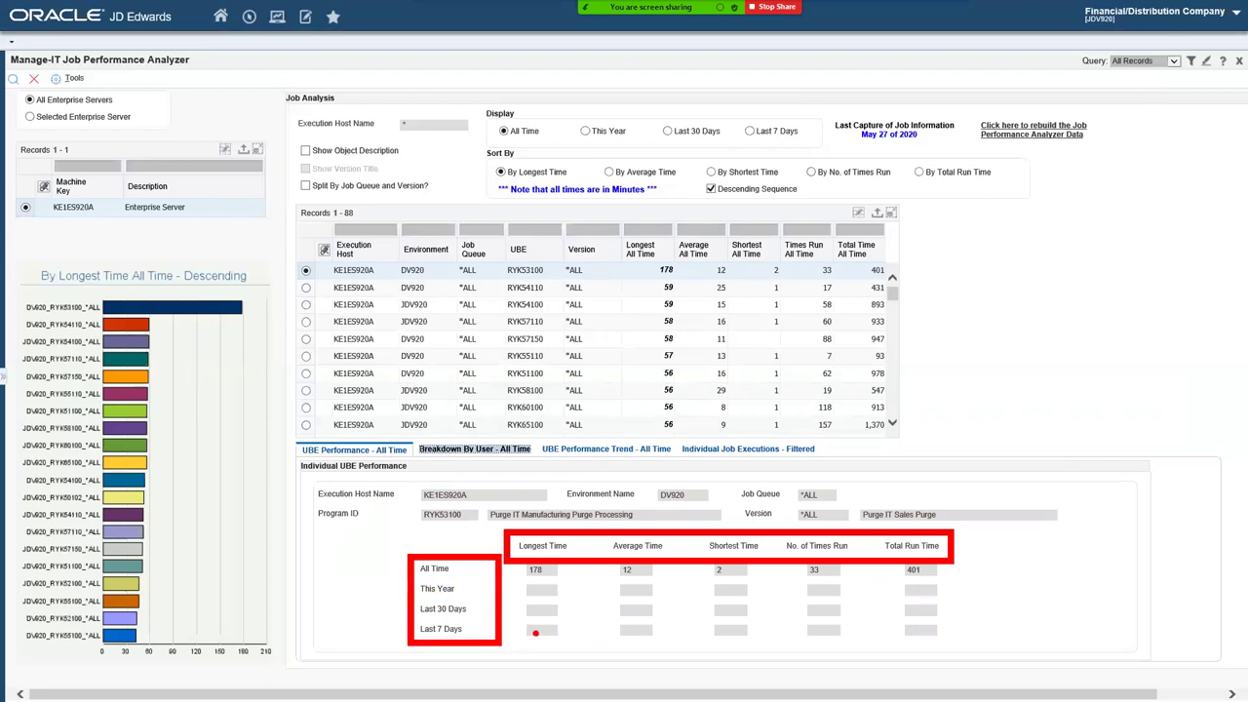
click(550, 629)
click(552, 610)
click(552, 590)
key(Escape)
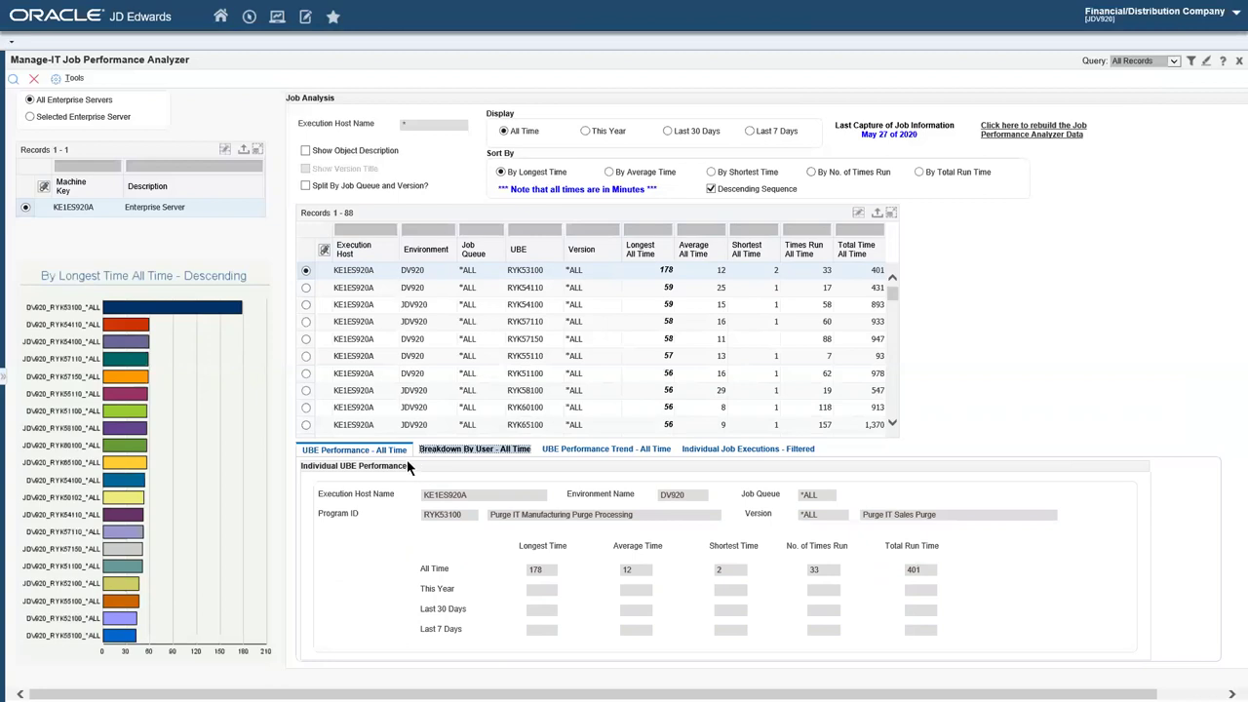
- Select job RYK54100 and show its run times broken down by user
click(305, 287)
click(305, 305)
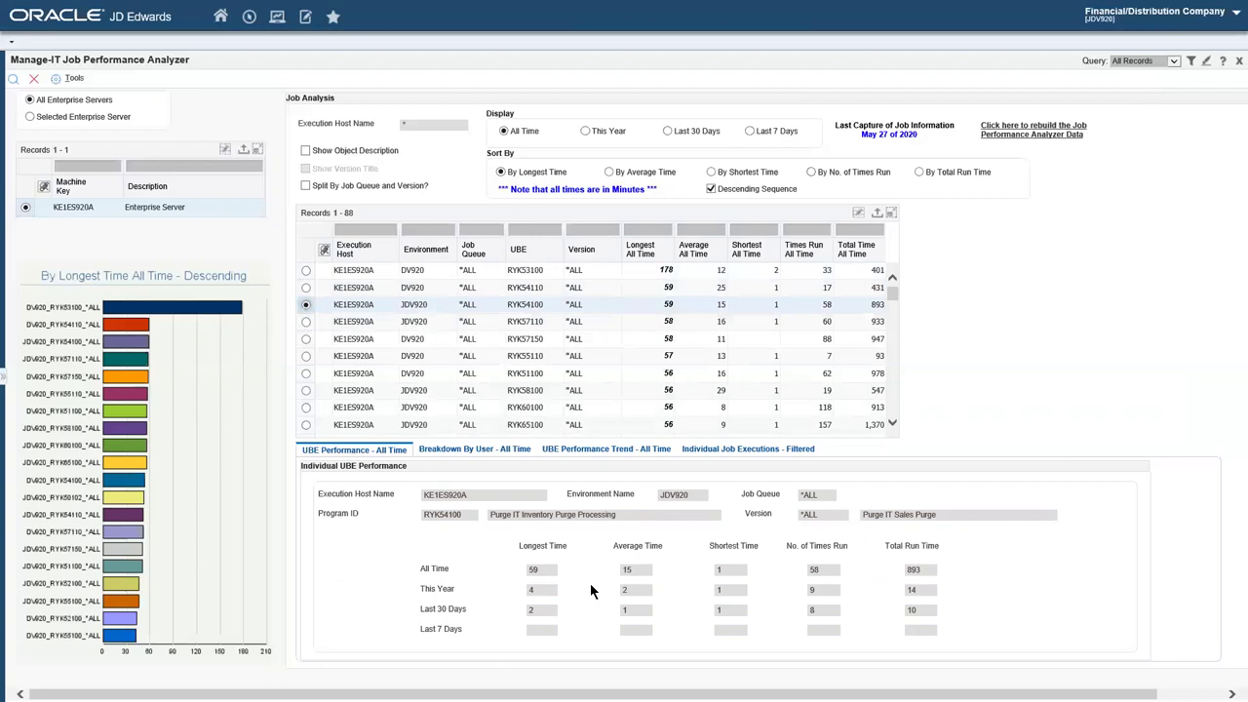
click(489, 453)
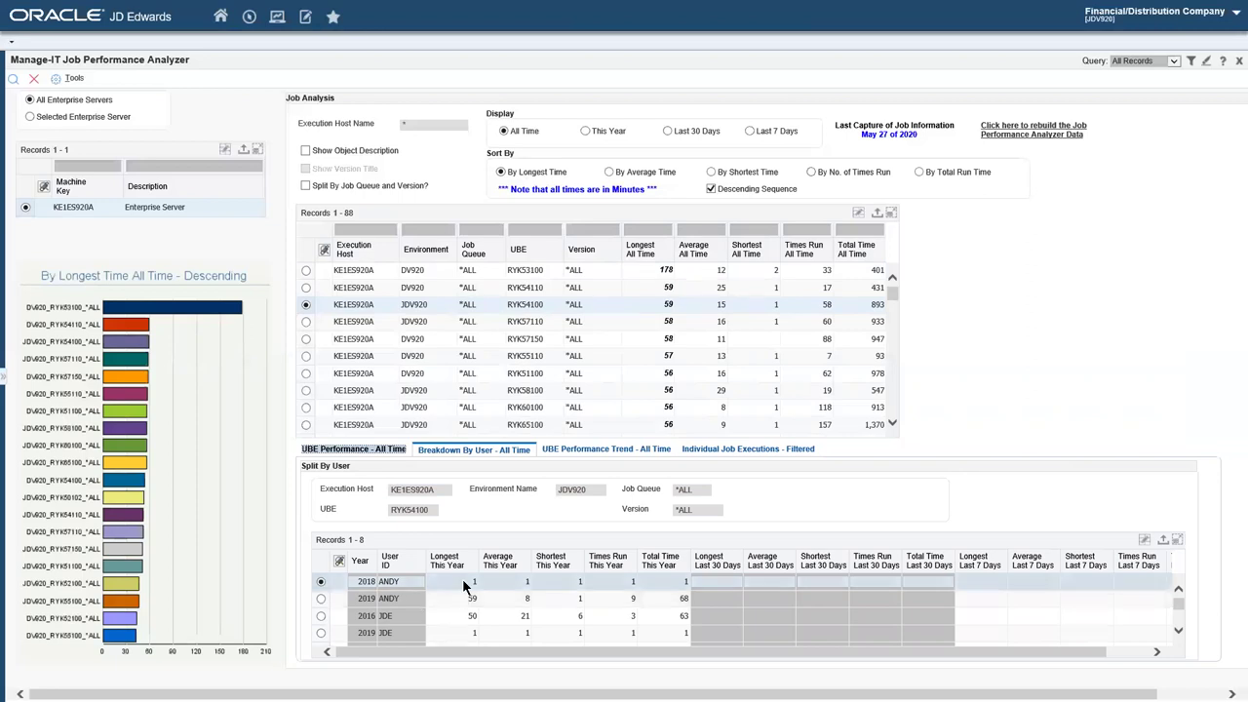
- Compare user breakdowns of RYK54110 and RYK53100, then chart RYK53100's all-time performance trend
drag(446, 576, 1027, 608)
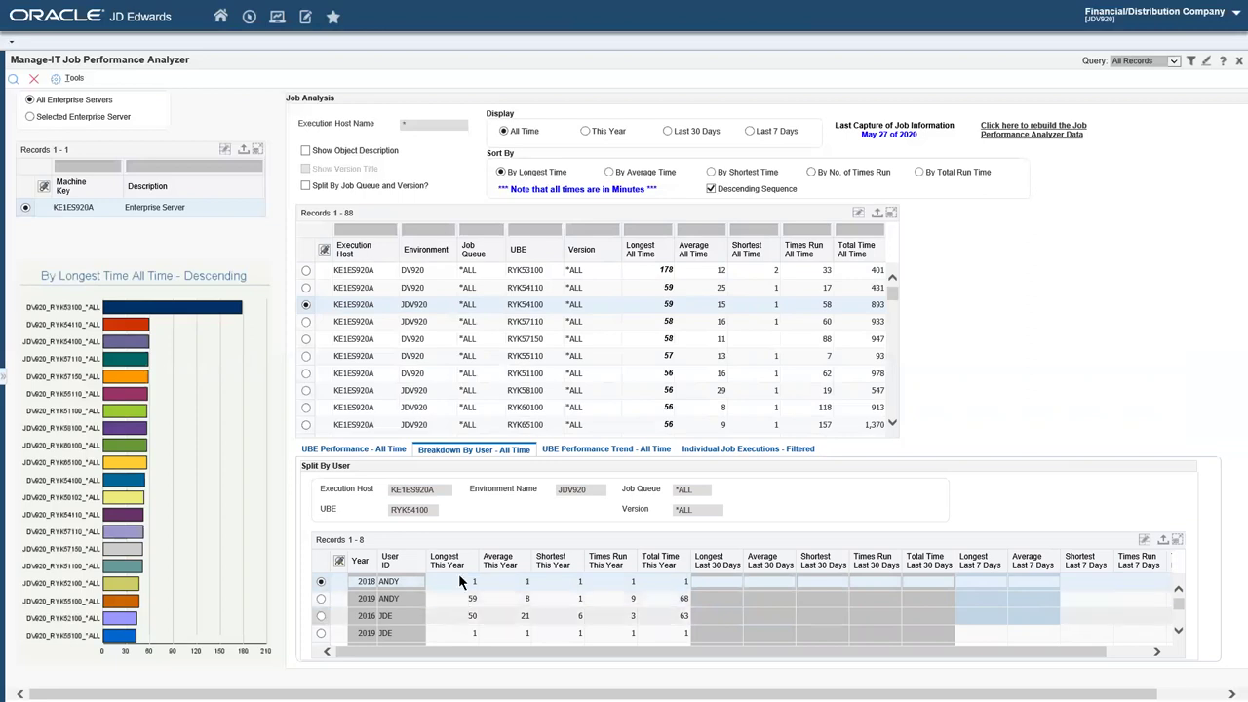
click(306, 287)
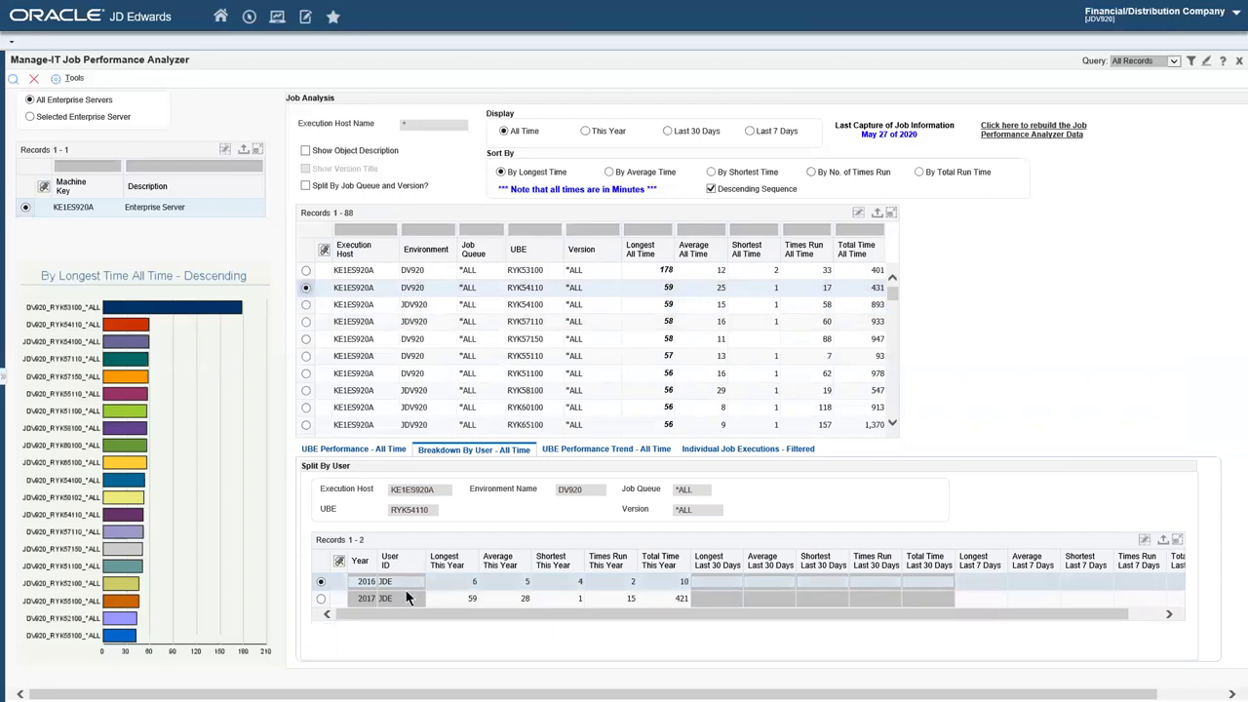
click(306, 273)
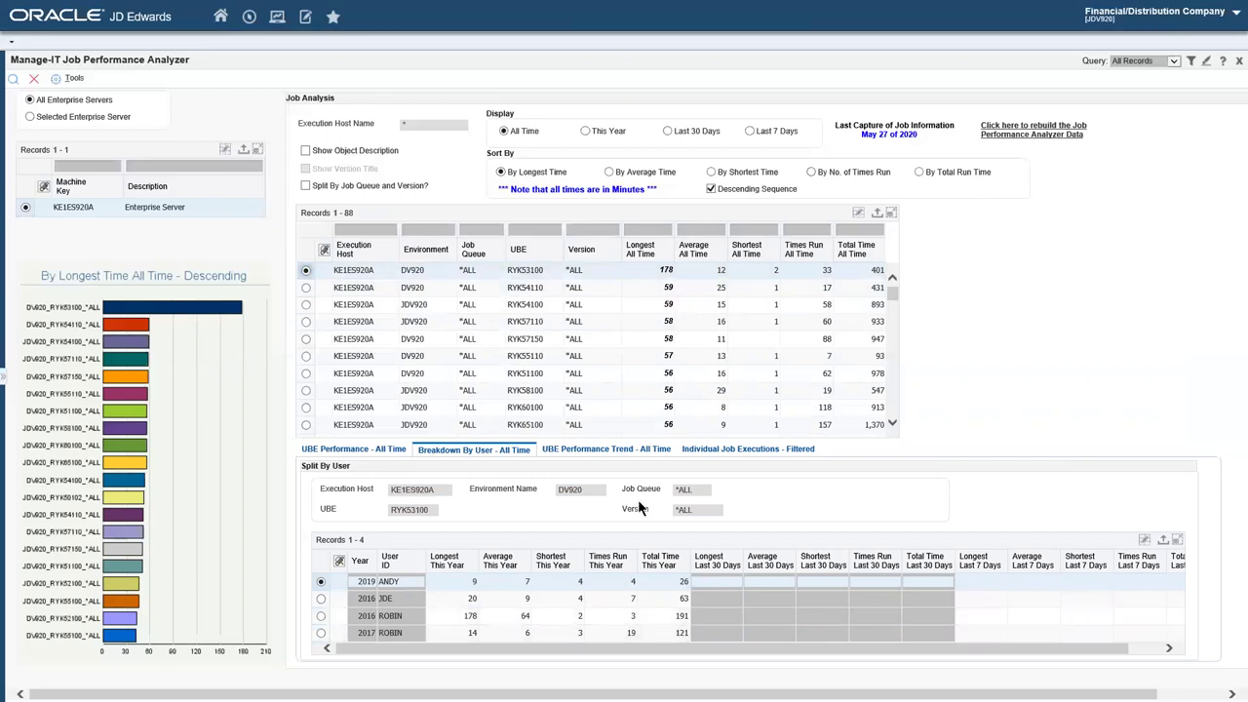
click(622, 452)
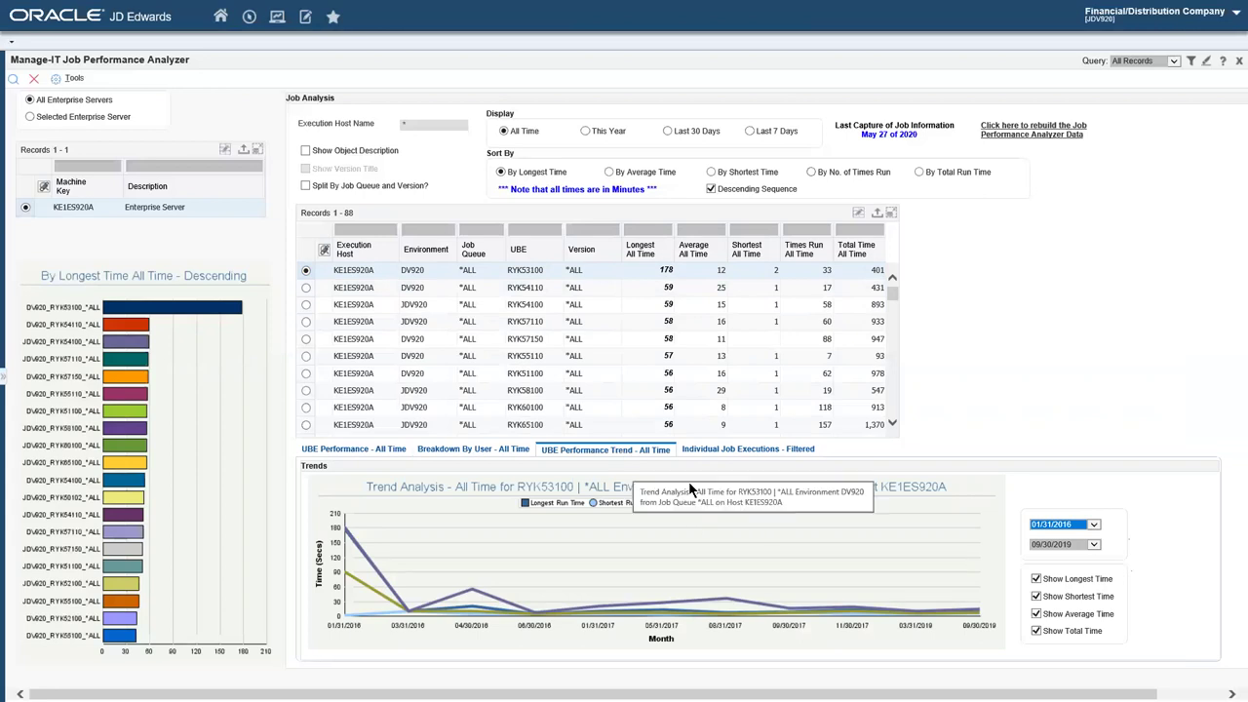
- Load trend charts for RYK54110 and RYK54100, finishing on RYK57110 in JDV920
click(306, 288)
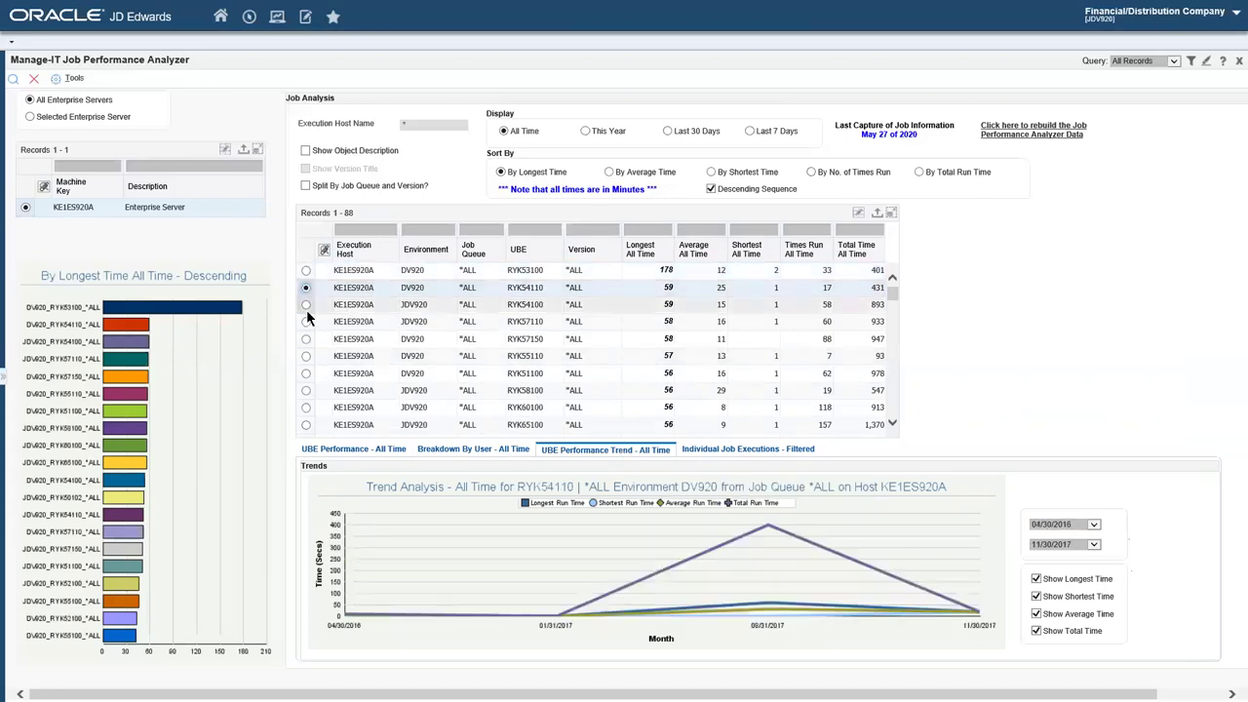
click(306, 304)
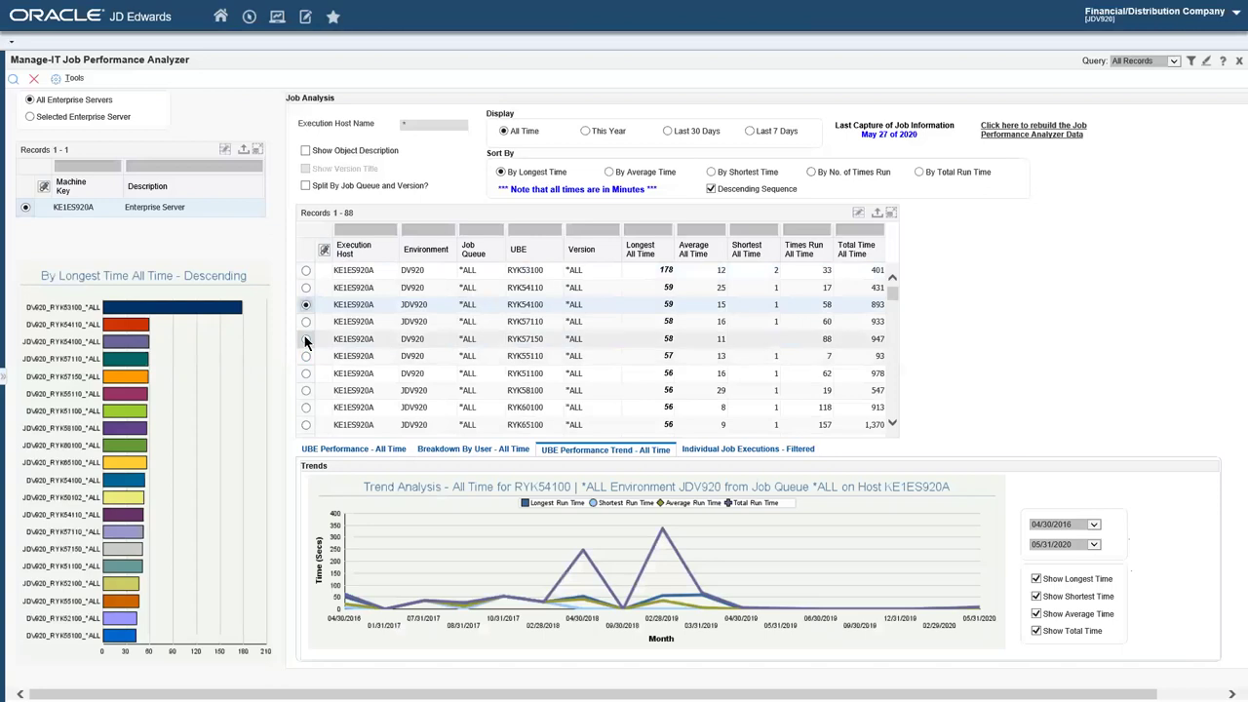
click(306, 322)
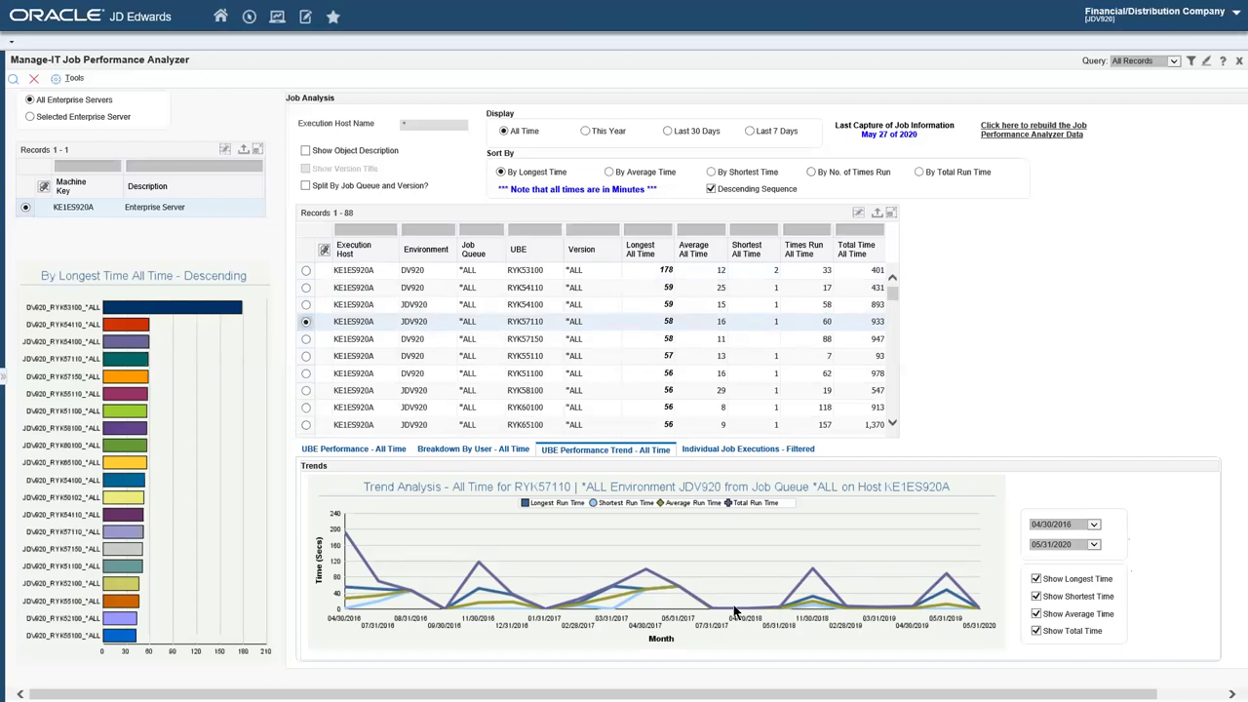
- Hide the shortest, average and total time lines, leaving only Longest Run Time
click(1036, 596)
click(1038, 613)
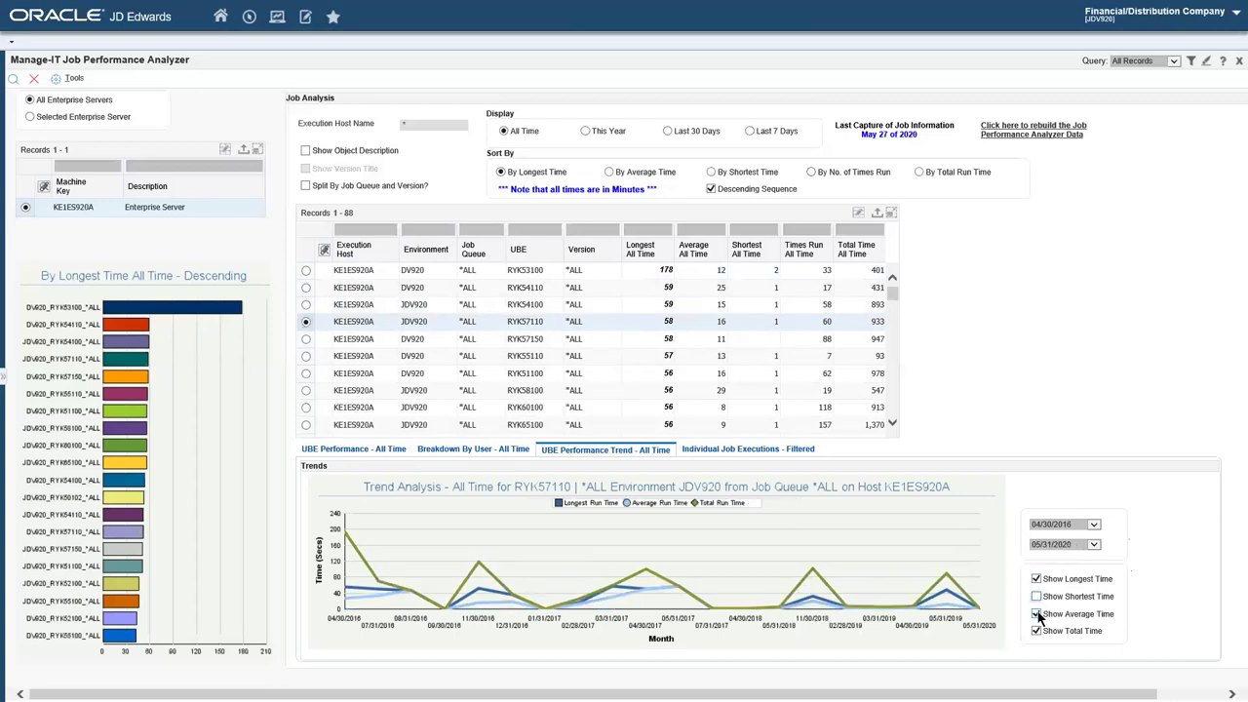
click(1036, 631)
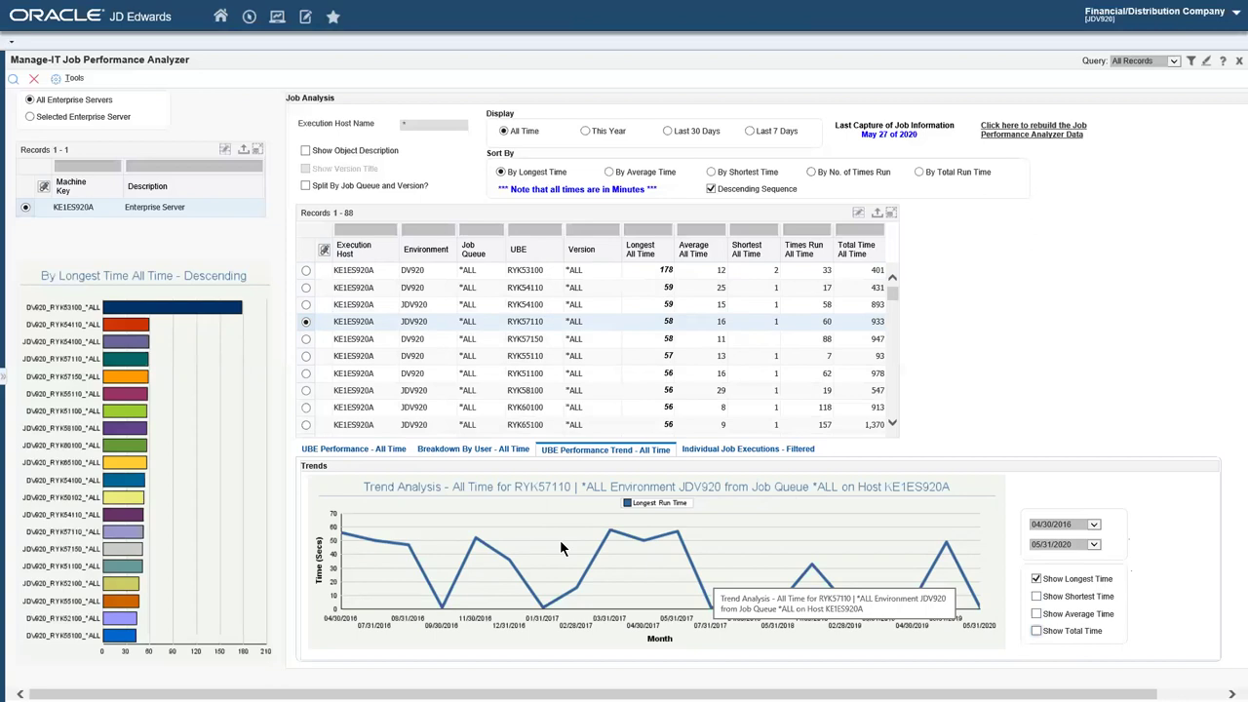
- Underline RYK57110, JDV920 and the *ALL job queue in the chart title, then clear the marks
drag(512, 502, 581, 502)
drag(679, 499, 724, 499)
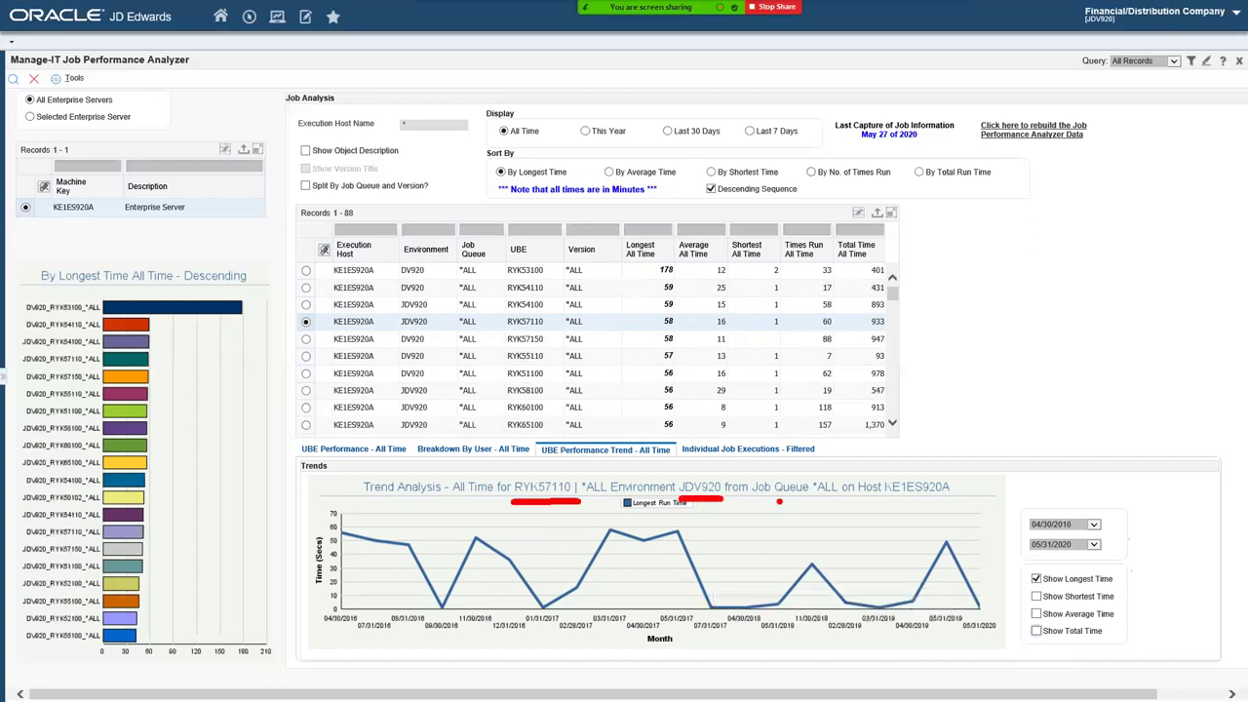
drag(813, 496, 855, 500)
key(Escape)
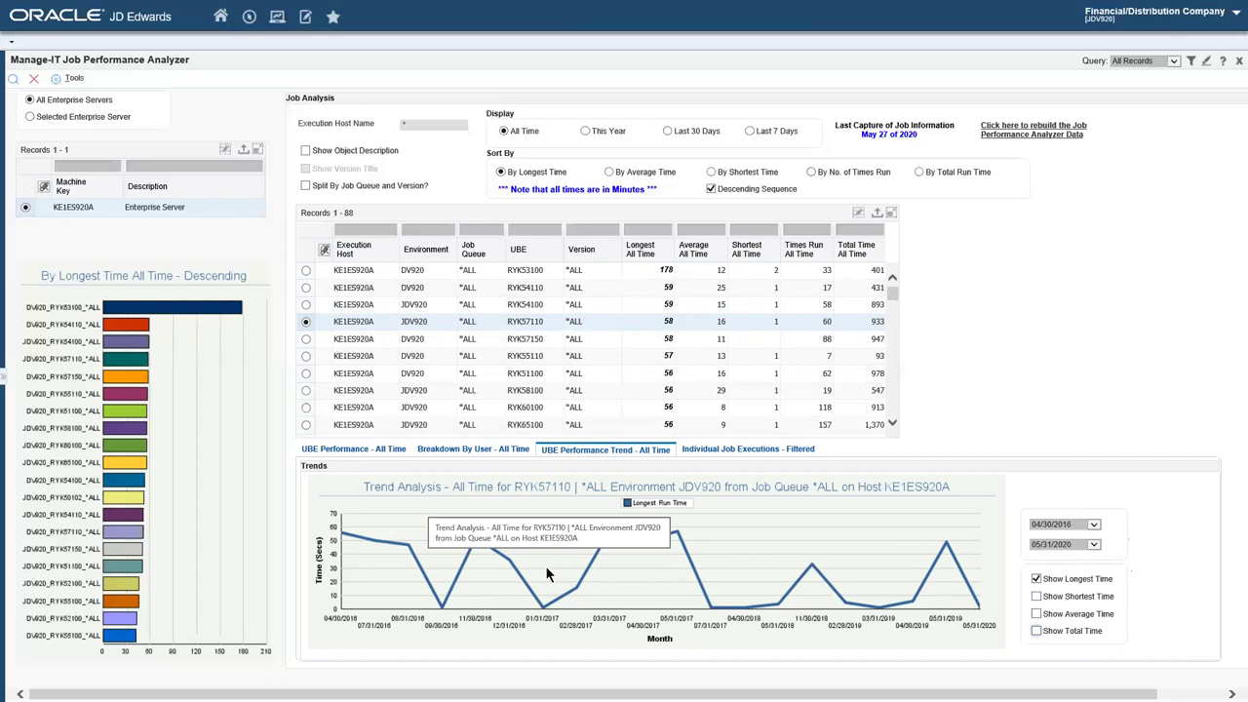
- Mark the 11/30/2016, 03/31/2017, 11/30/2018 and 05/31/2019 peaks, then clear them
drag(477, 536, 477, 562)
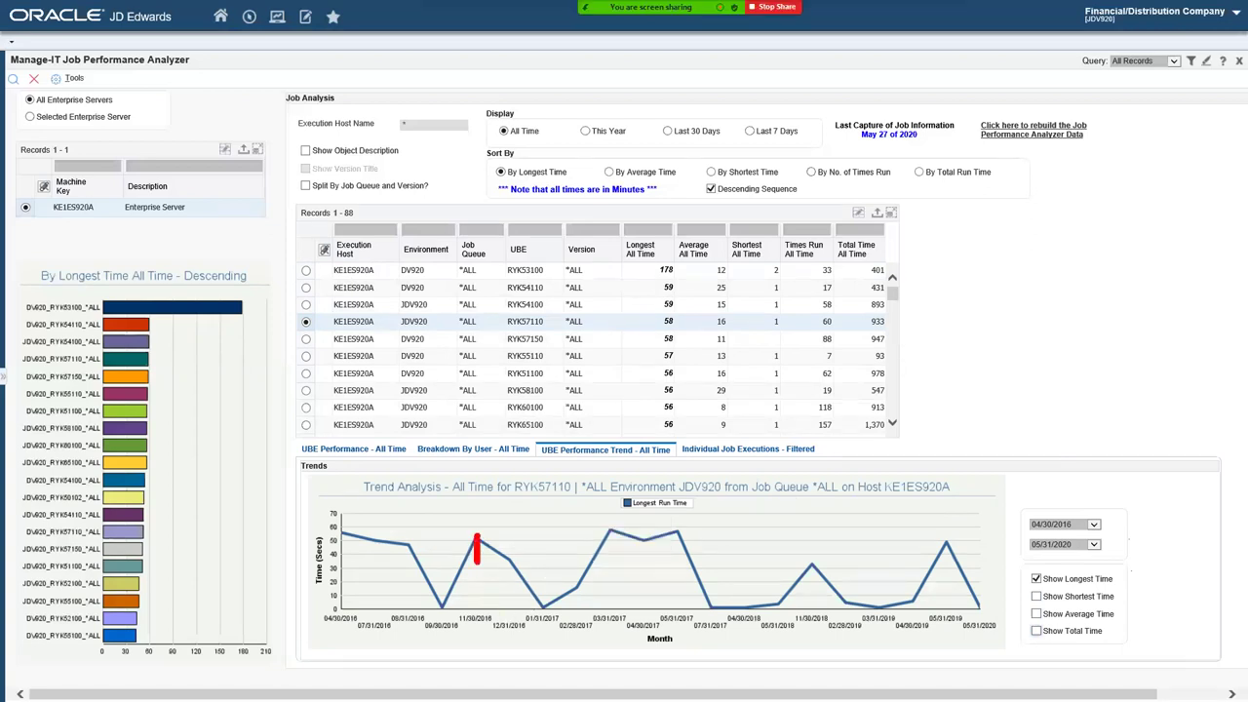
drag(612, 526, 616, 566)
drag(805, 546, 809, 577)
drag(948, 531, 949, 566)
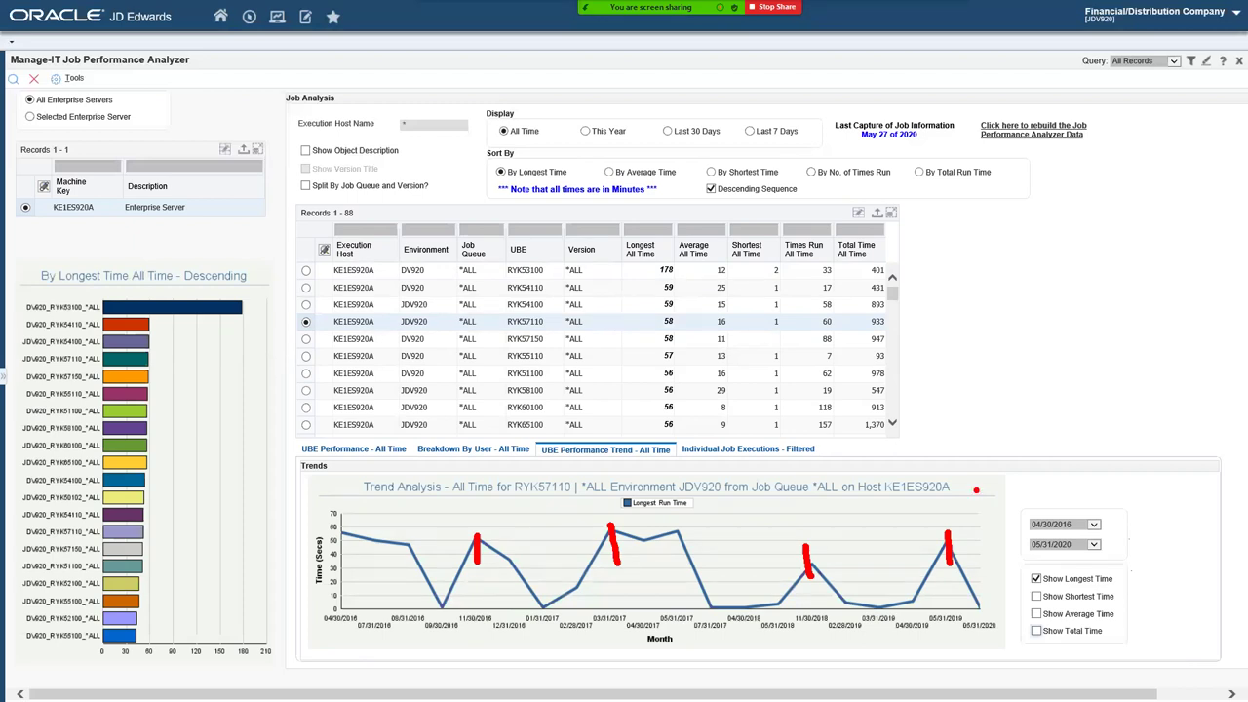
key(Escape)
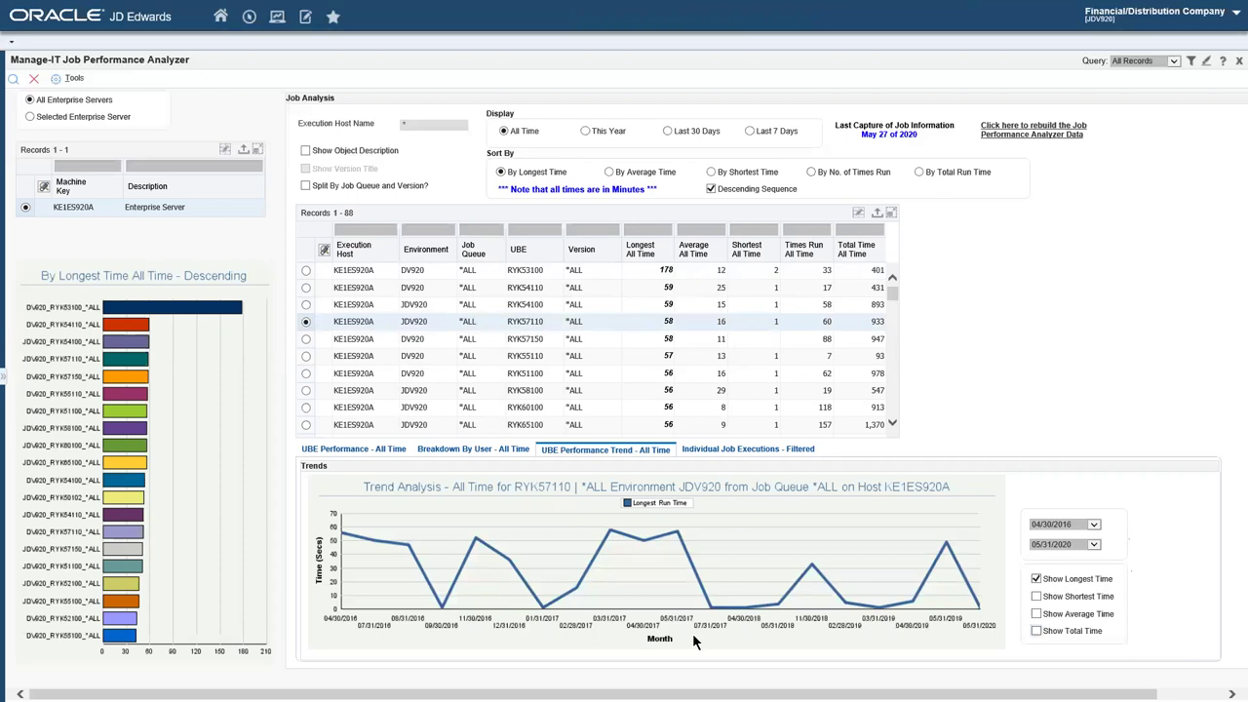
- Check the end-date list unchanged, close the Job Performance Analyzer, and switch to PowerPoint
click(1093, 546)
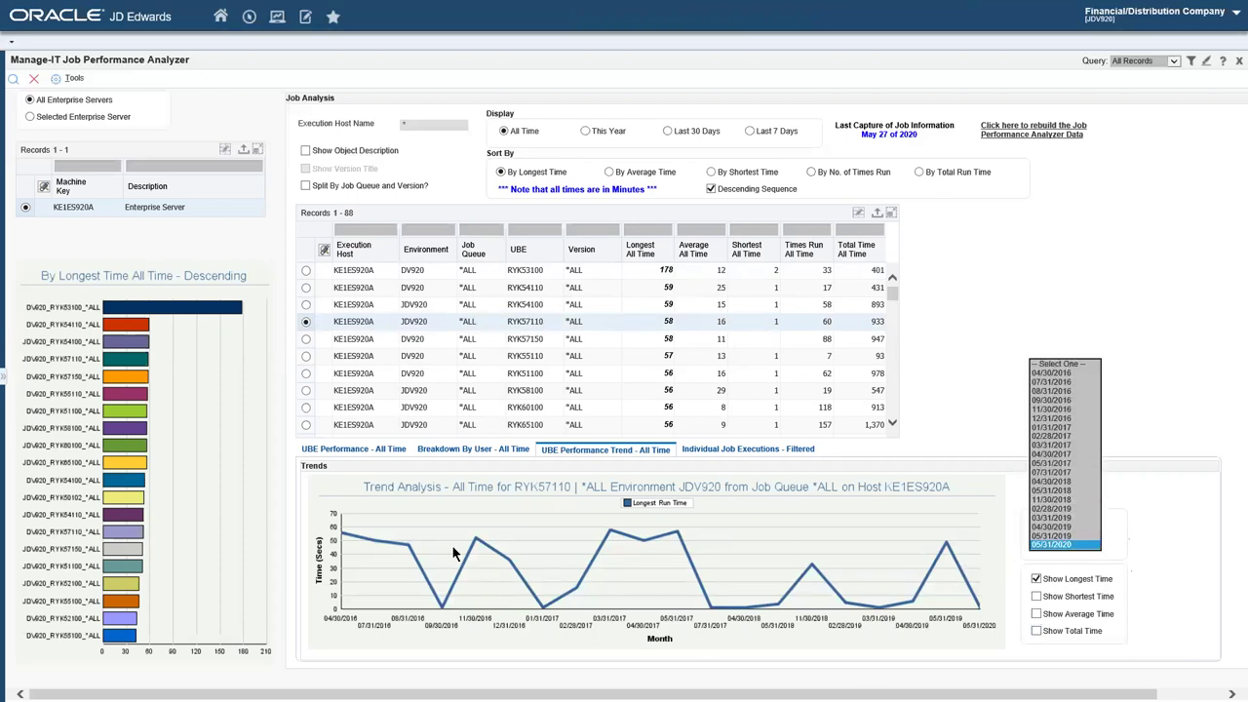
click(1143, 526)
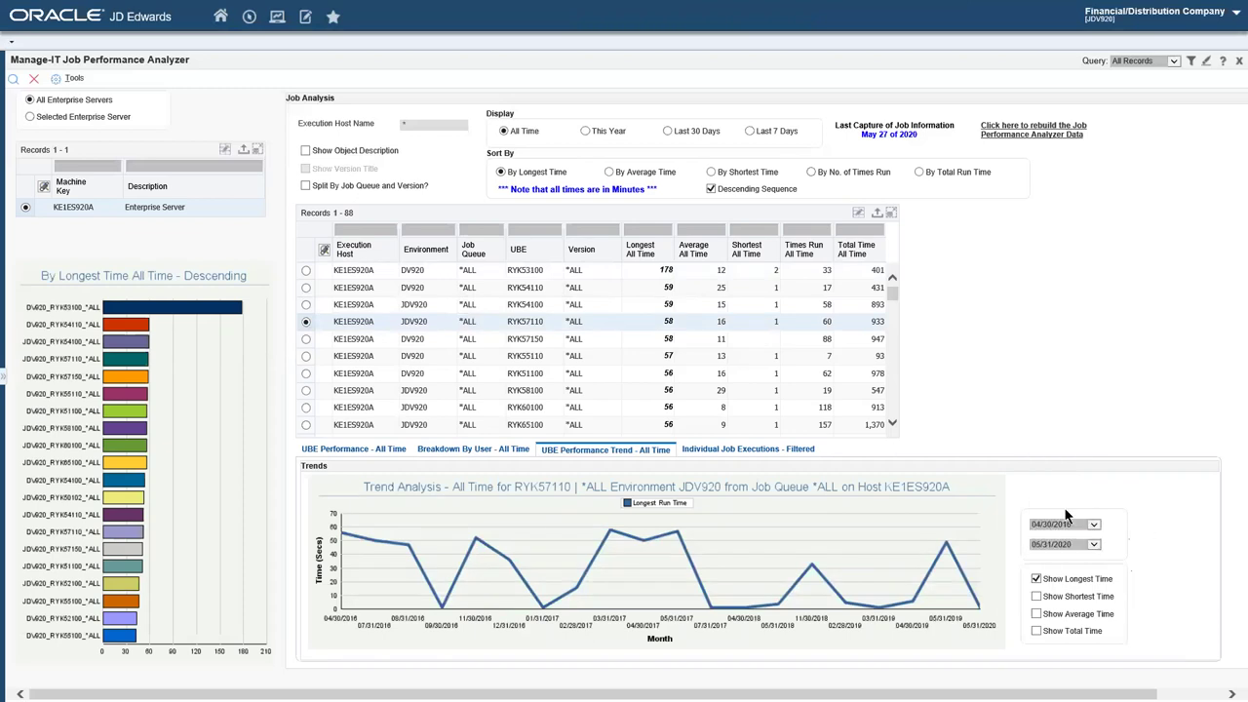
click(33, 78)
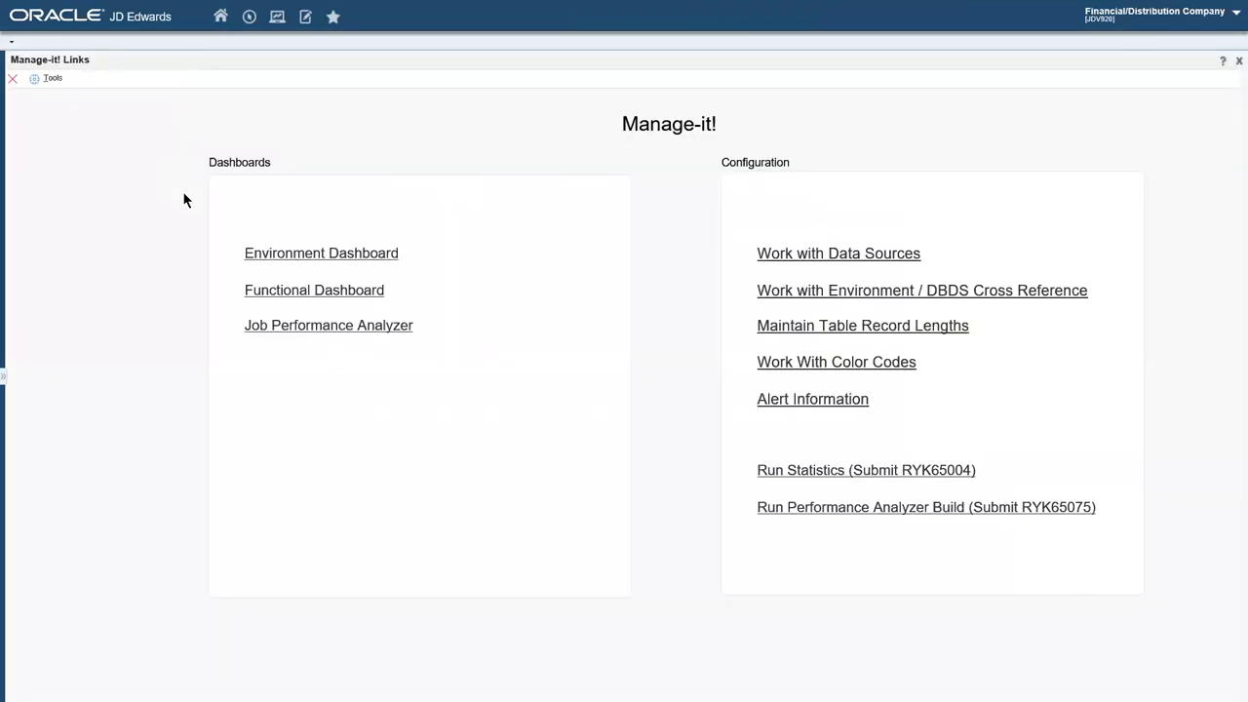
key(alt+Tab)
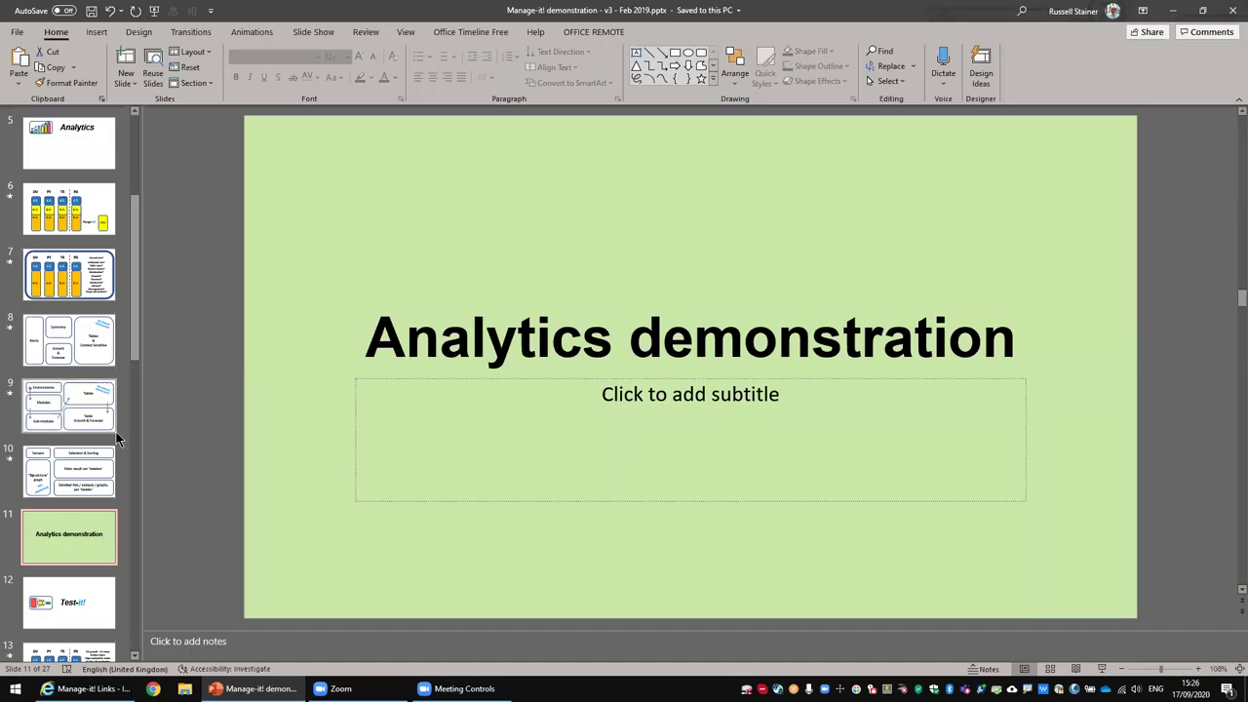
- Start the slide show at slide 12, Test-it!, and advance to the DV/PY/TR/PD slide
click(80, 614)
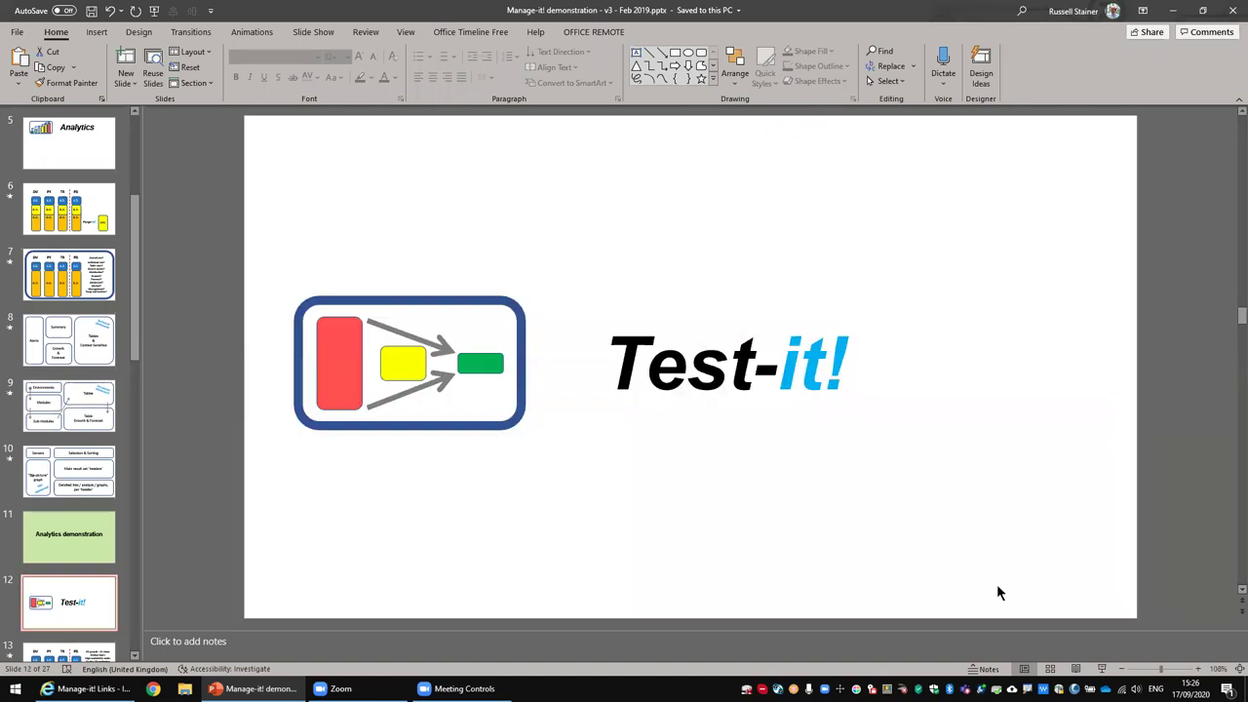
click(1102, 669)
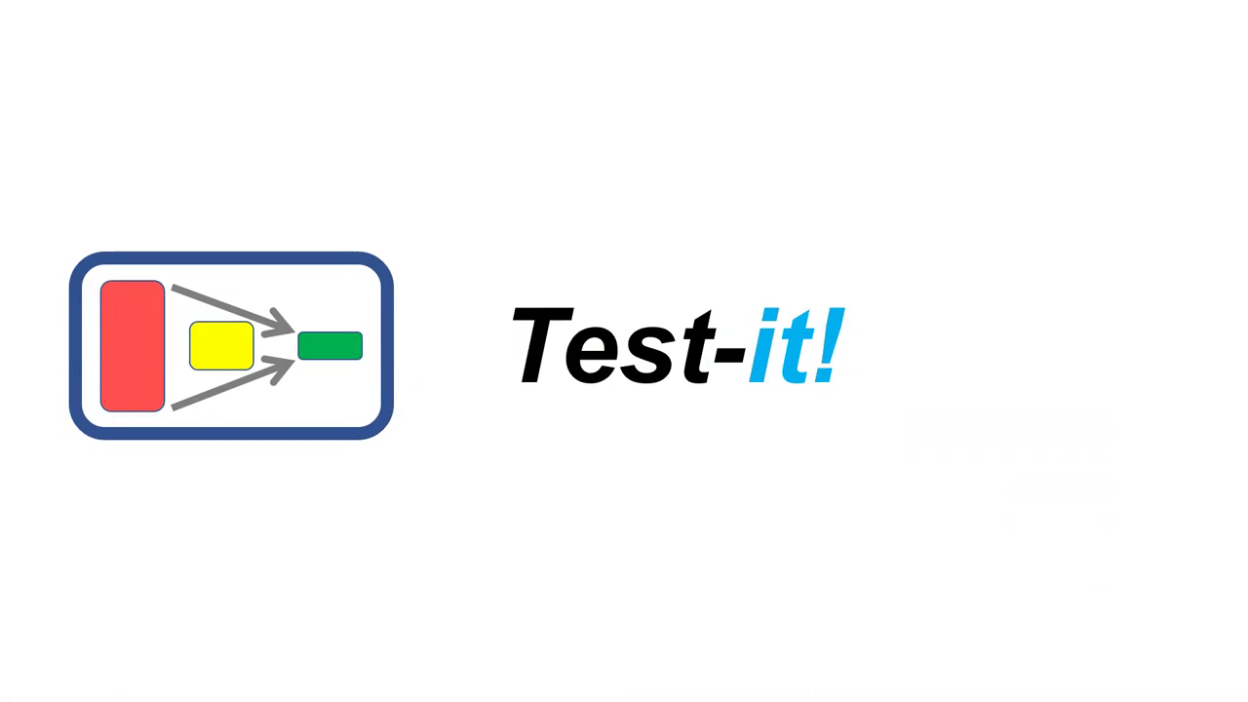
key(Right)
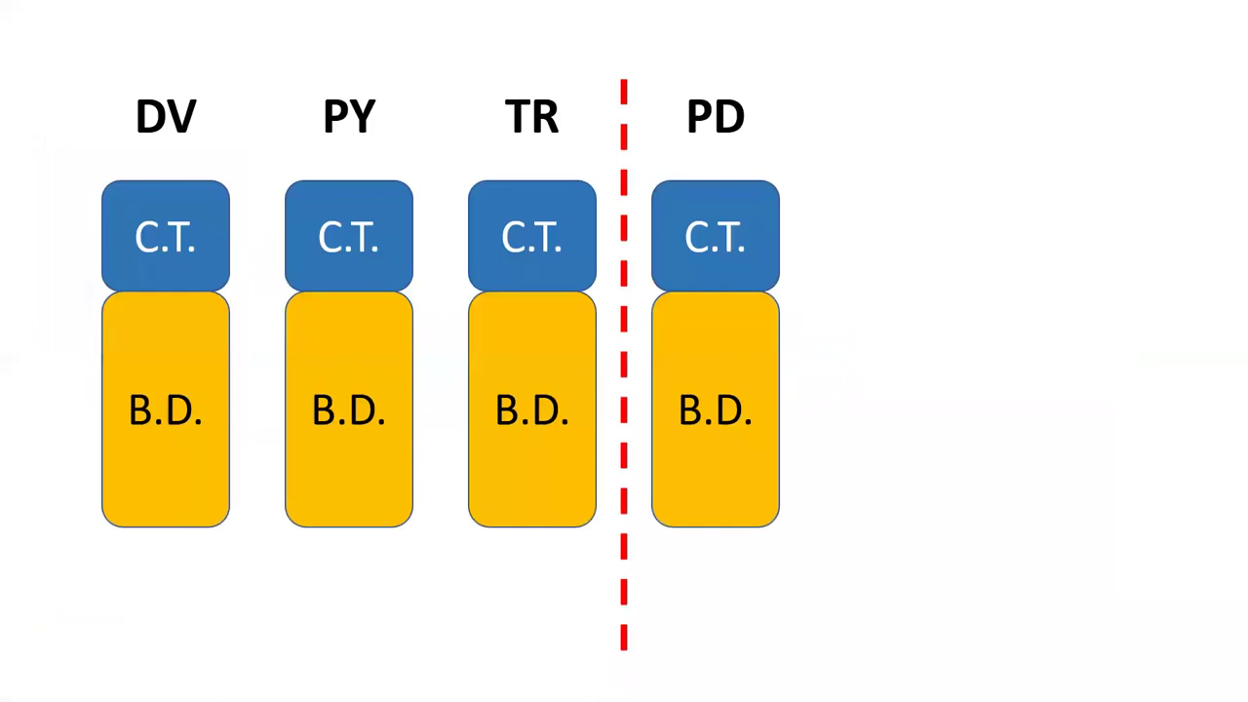
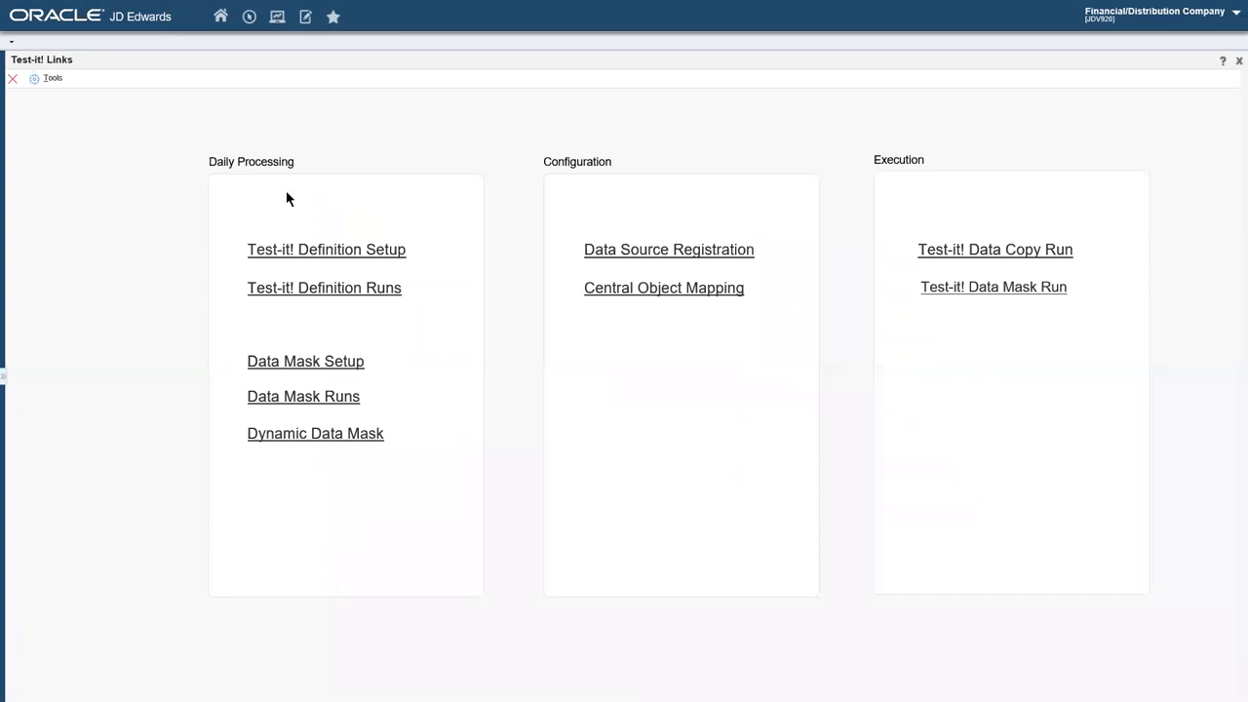
- Mark up the configuration and run tasks on screen, then open Test-it! Definition Setup
mouse_move(552, 211)
mouse_down()
mouse_move(791, 299)
mouse_move(794, 322)
mouse_up()
mouse_move(752, 230)
mouse_down()
mouse_move(788, 213)
mouse_move(824, 145)
mouse_up()
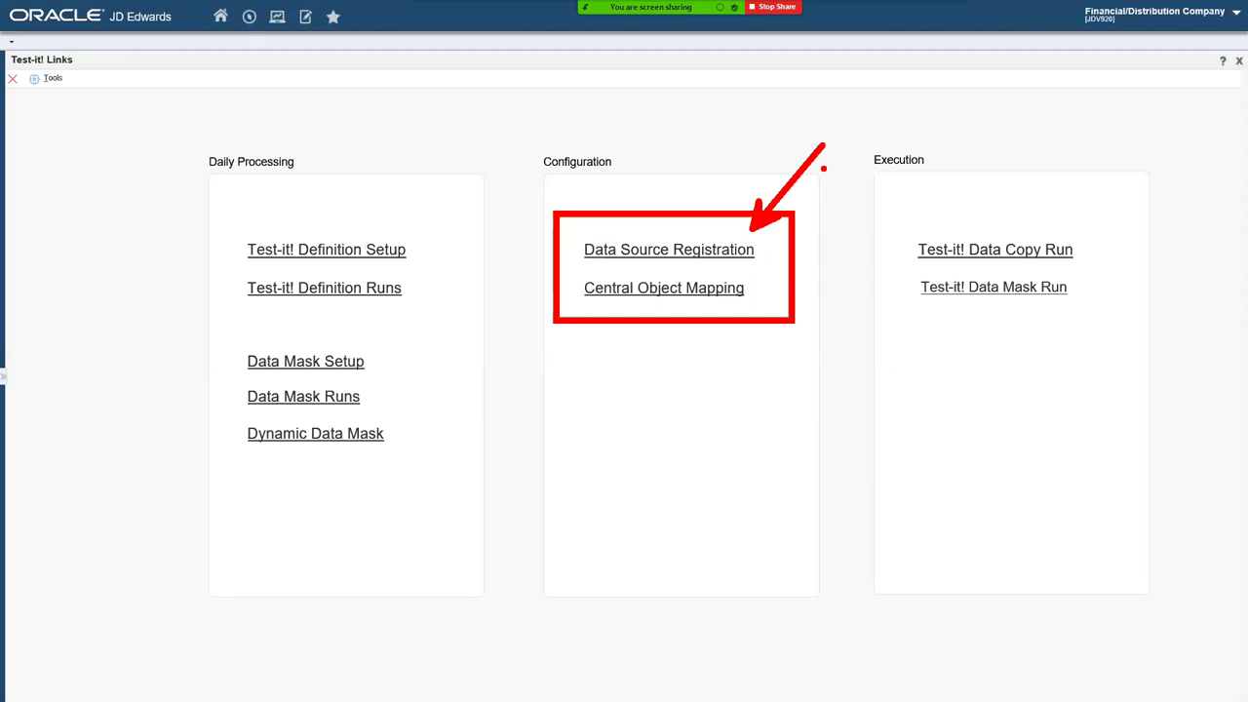
drag(772, 241, 784, 267)
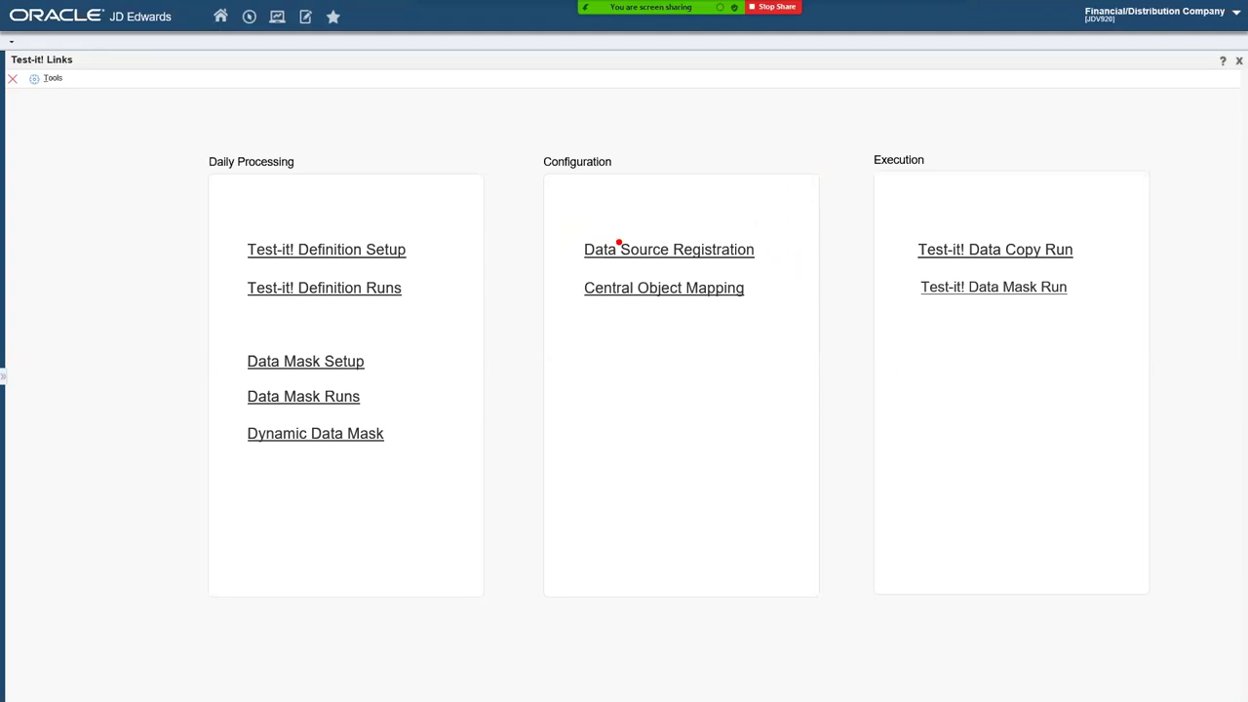
drag(908, 255, 829, 310)
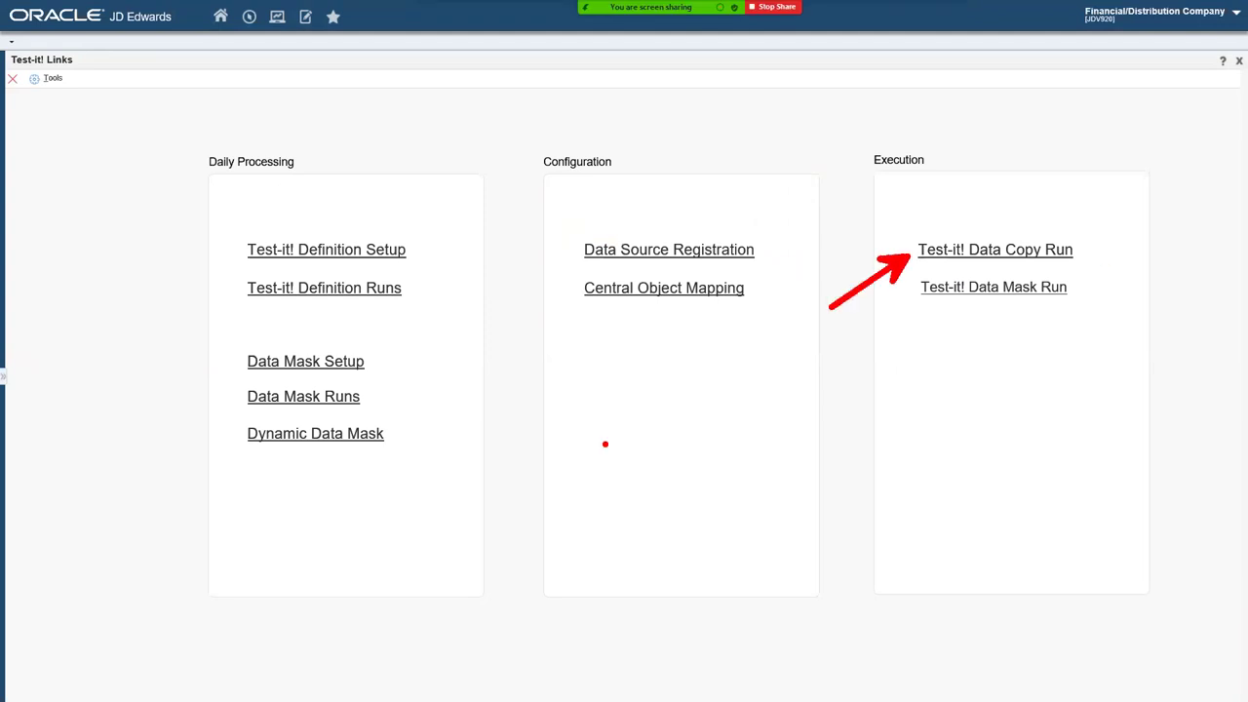
drag(225, 227, 429, 318)
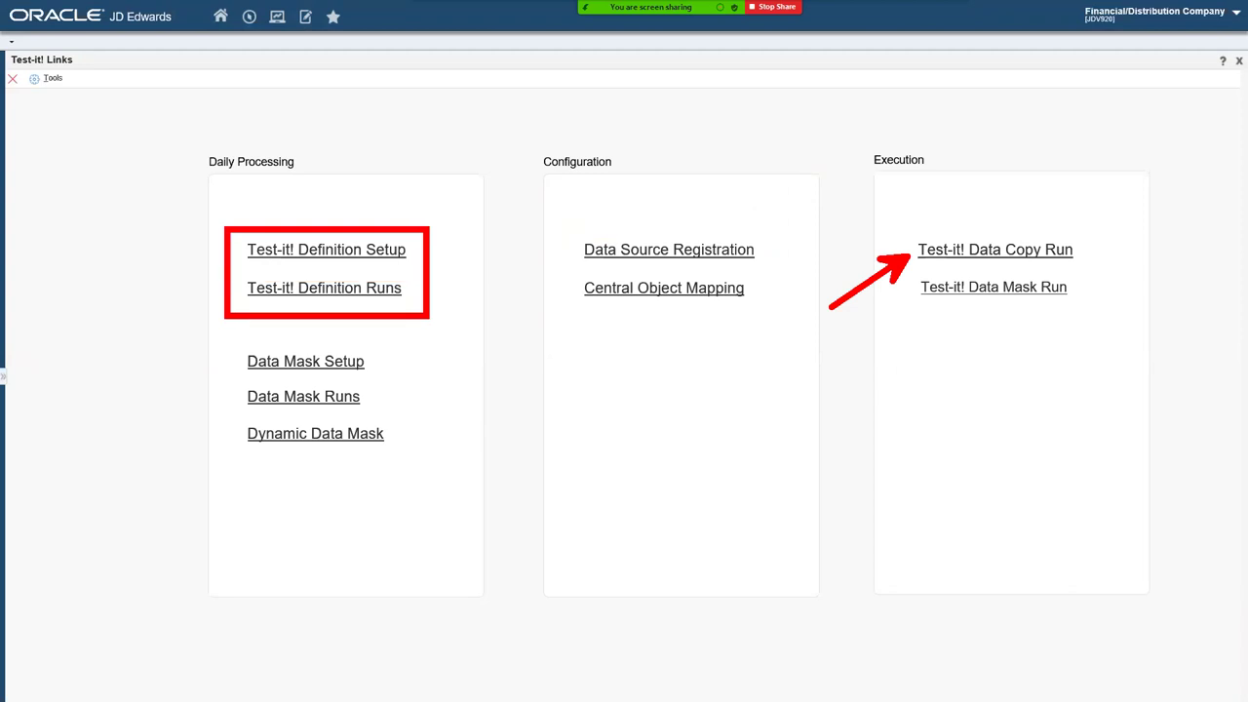
click(331, 257)
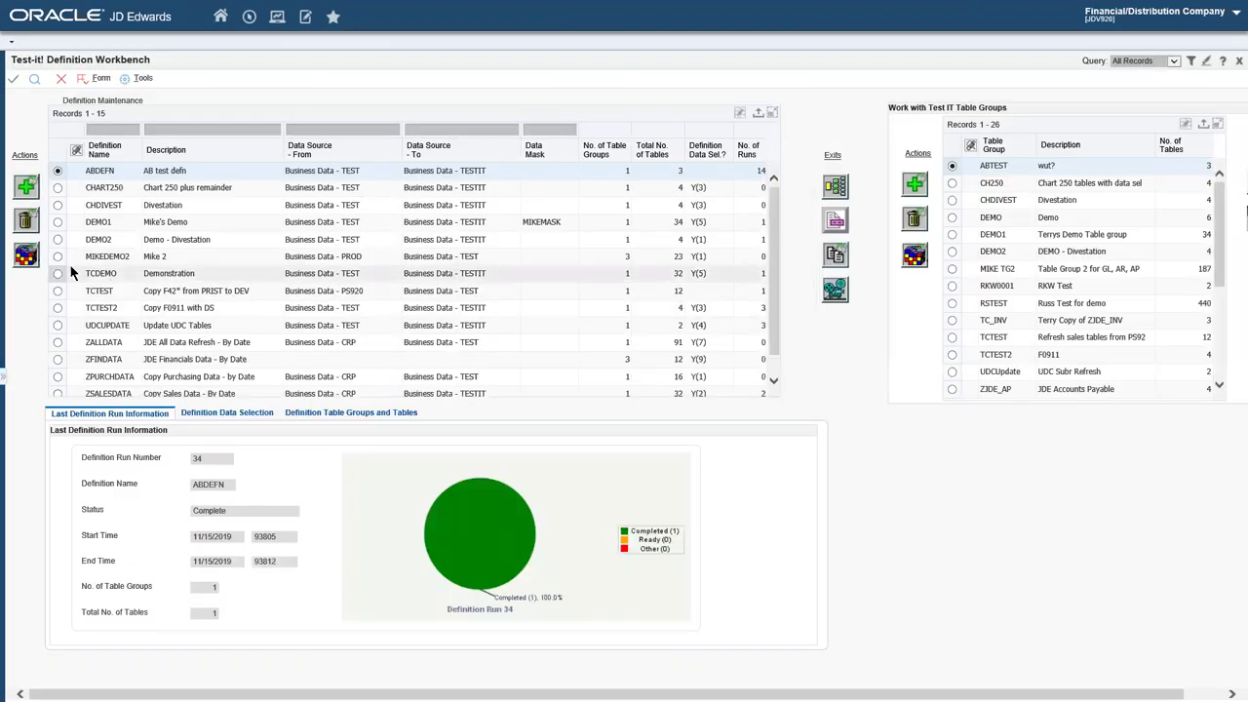
- Select definition MIKEDEMO2, list its 23 tables, pick the ZJDE_PUR table group and zoom out
click(58, 257)
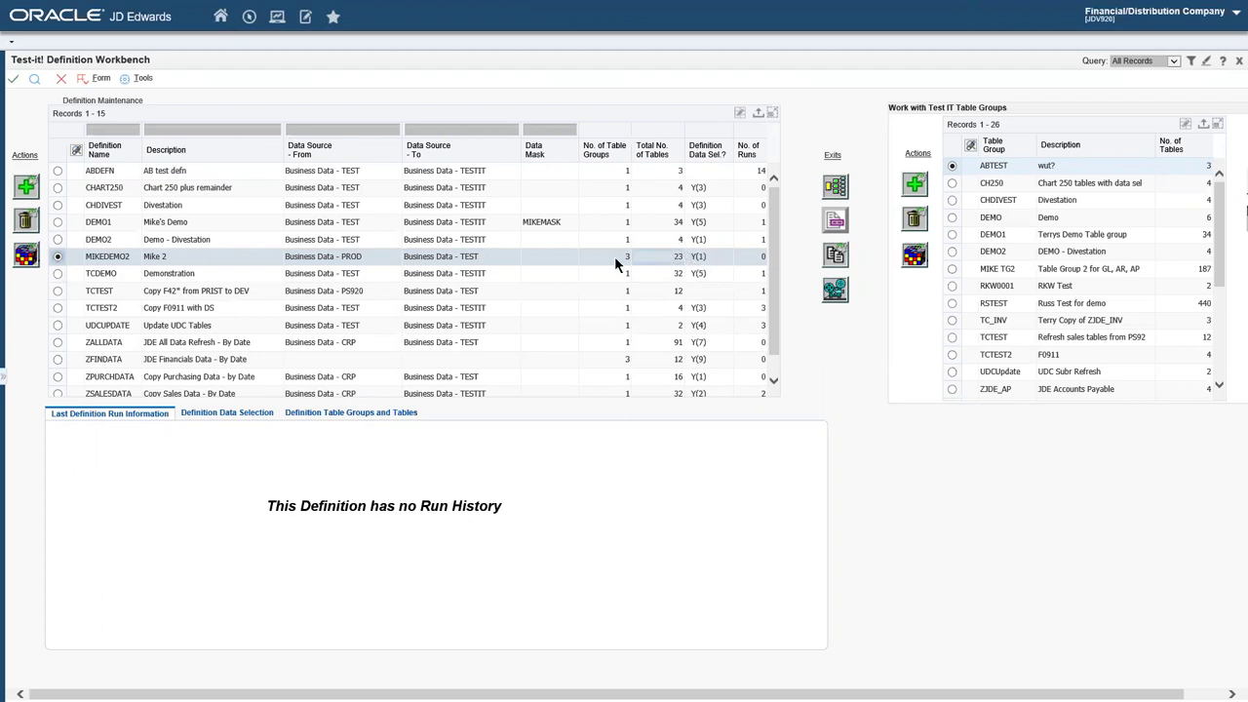
click(349, 413)
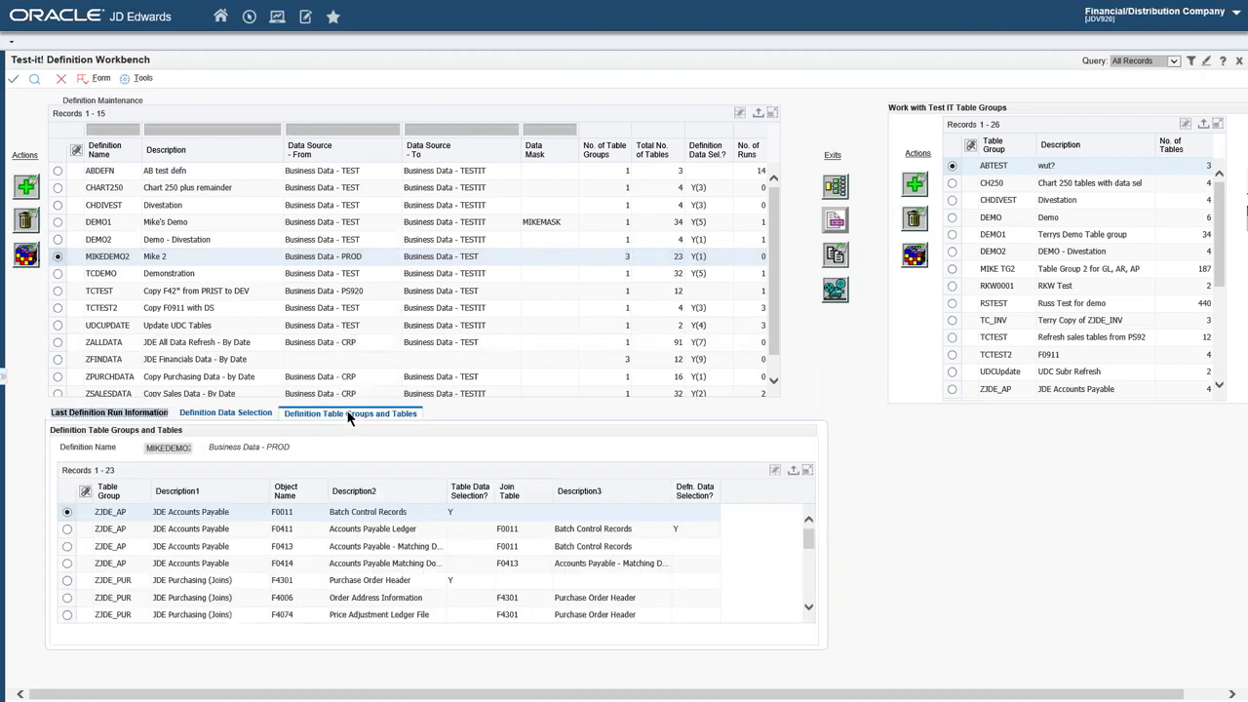
click(113, 529)
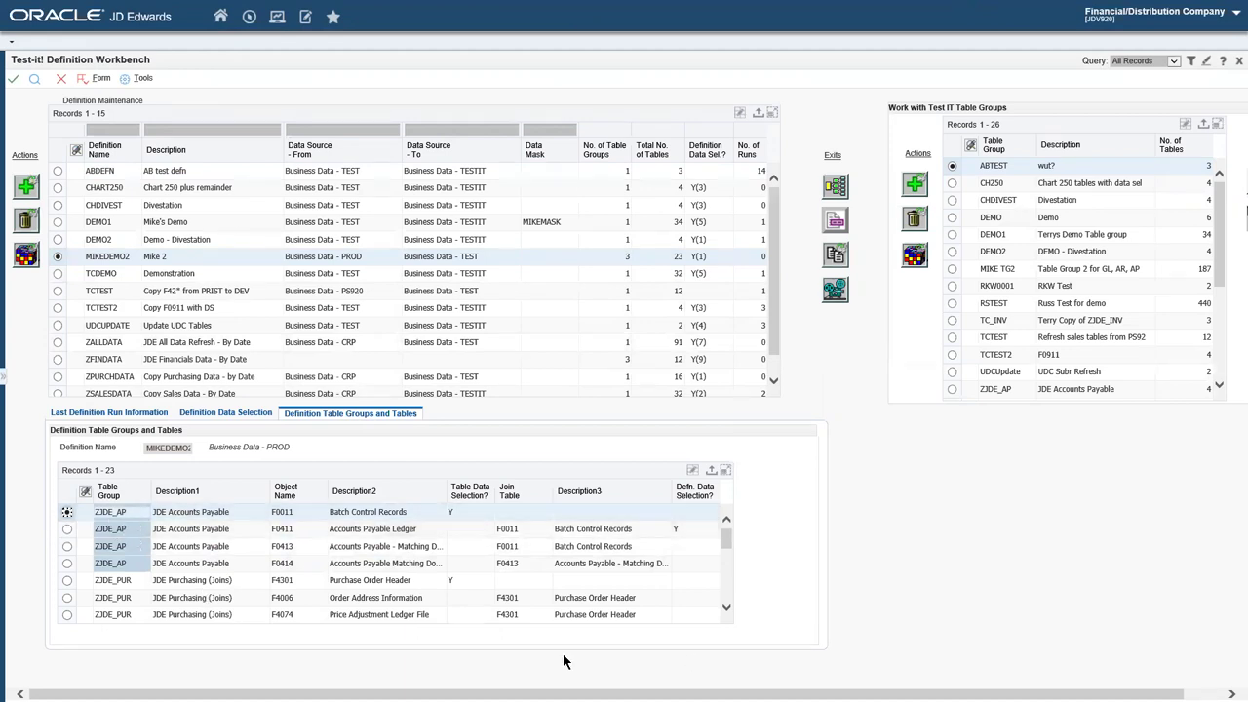
scroll(726, 609, down, 5)
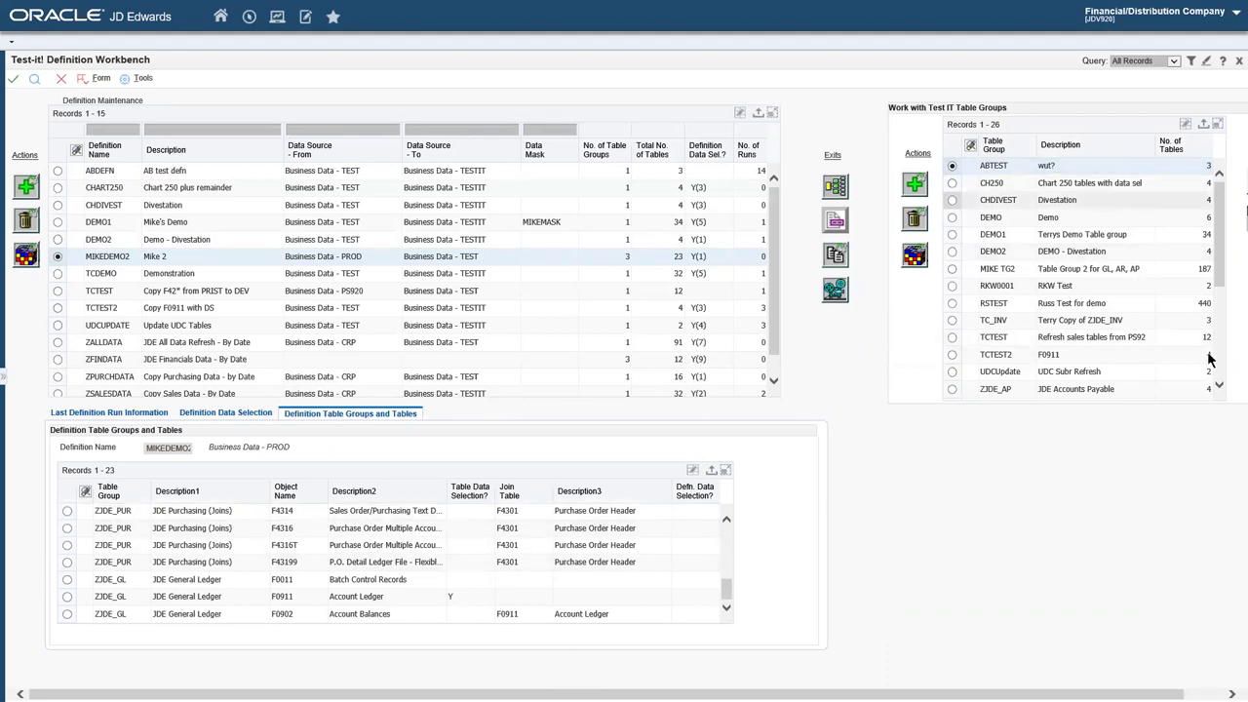
click(1219, 385)
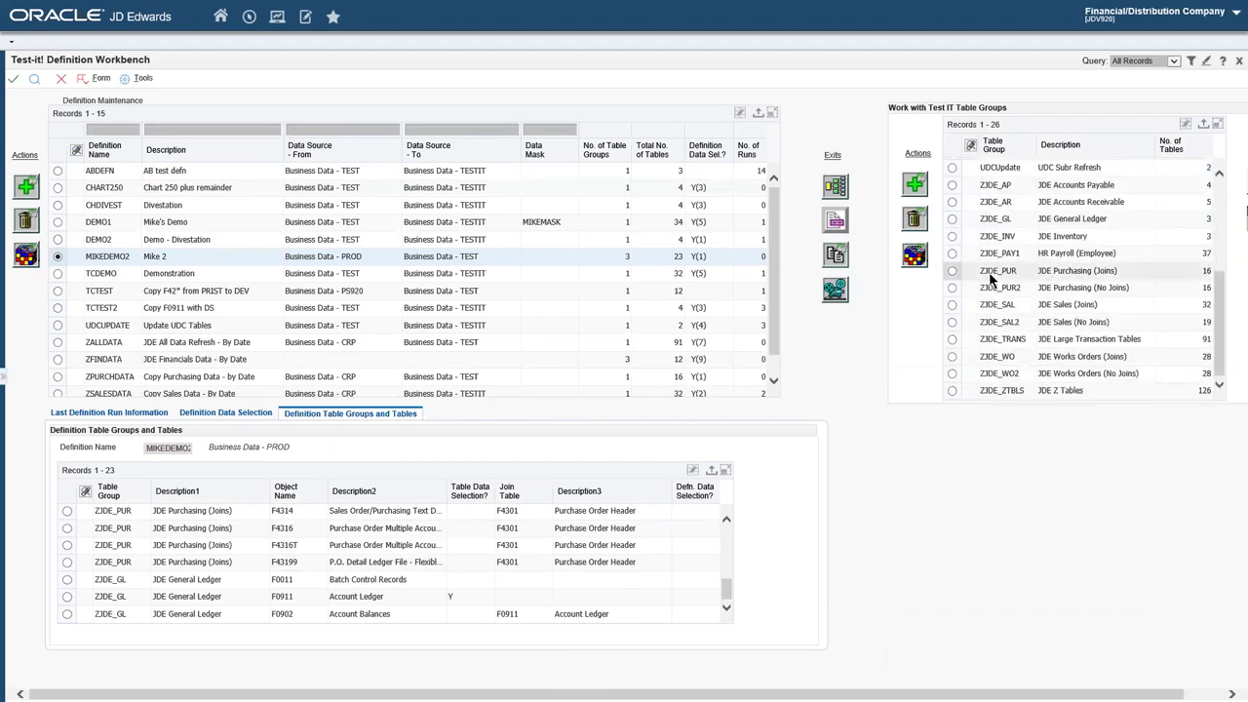
click(953, 272)
key(ctrl+minus)
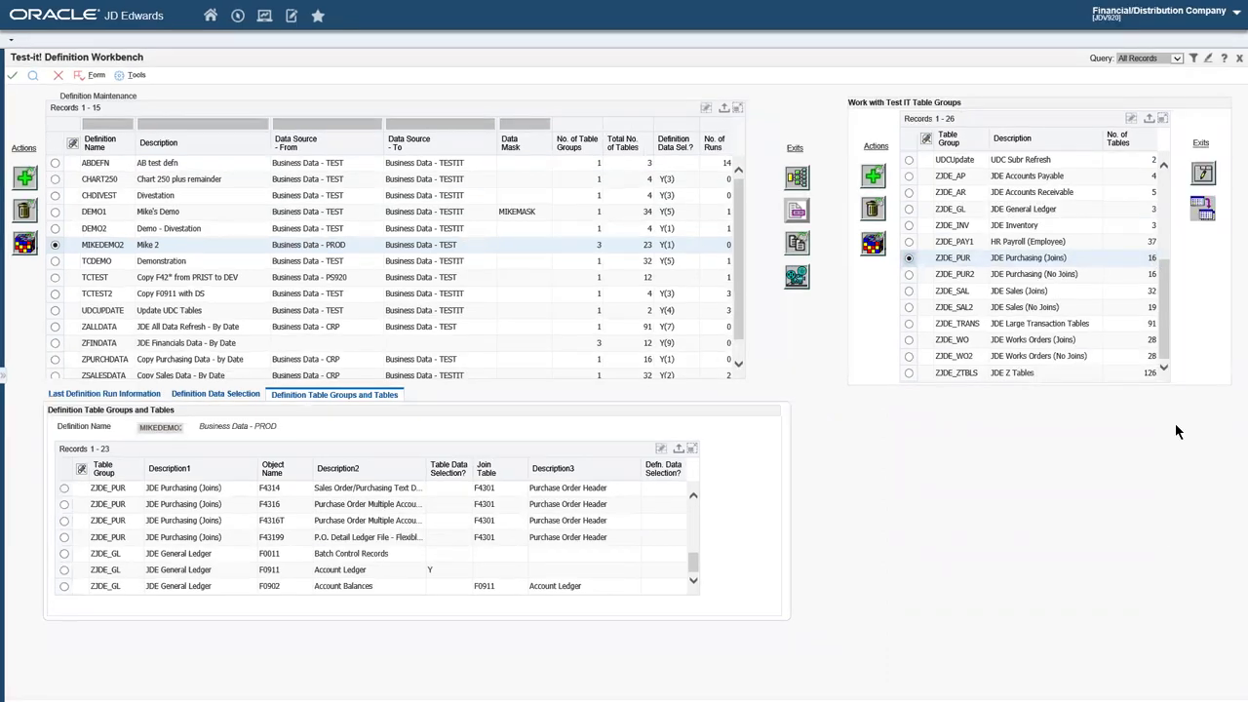
- Open ZJDE_PUR's tables and view F4301's selection criteria, TRDJ GT 01/01/2019
click(1203, 215)
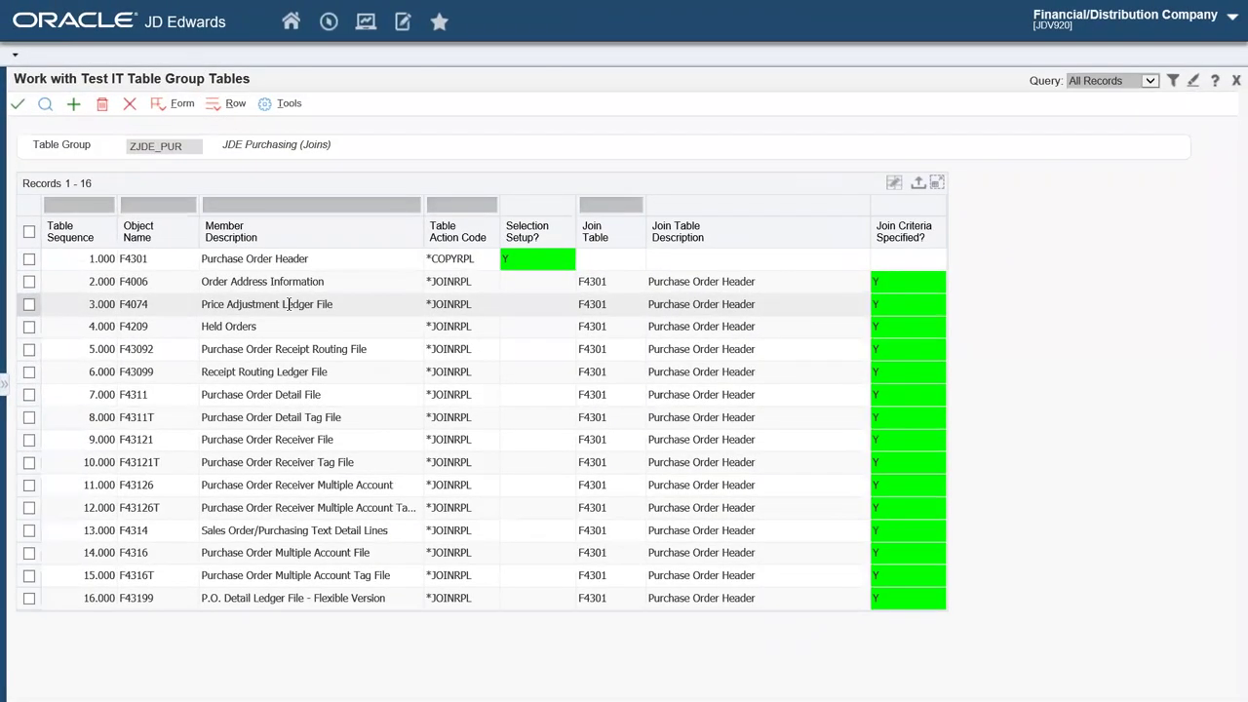
click(147, 260)
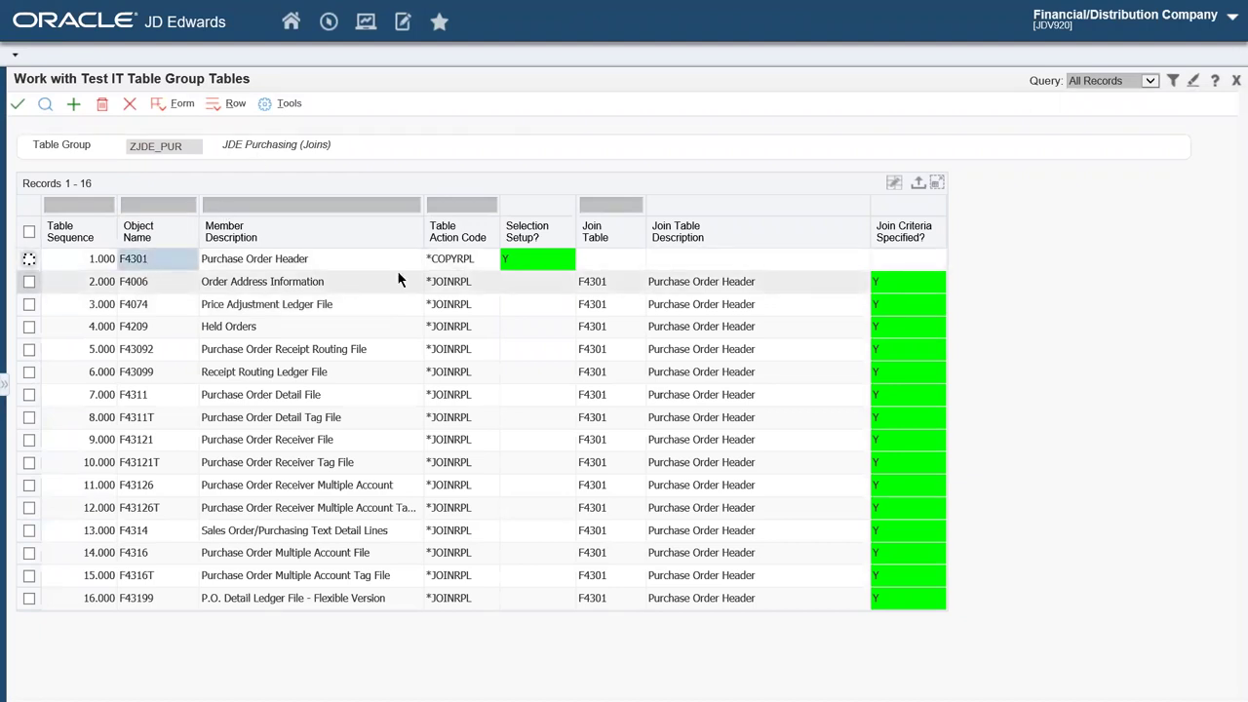
click(455, 260)
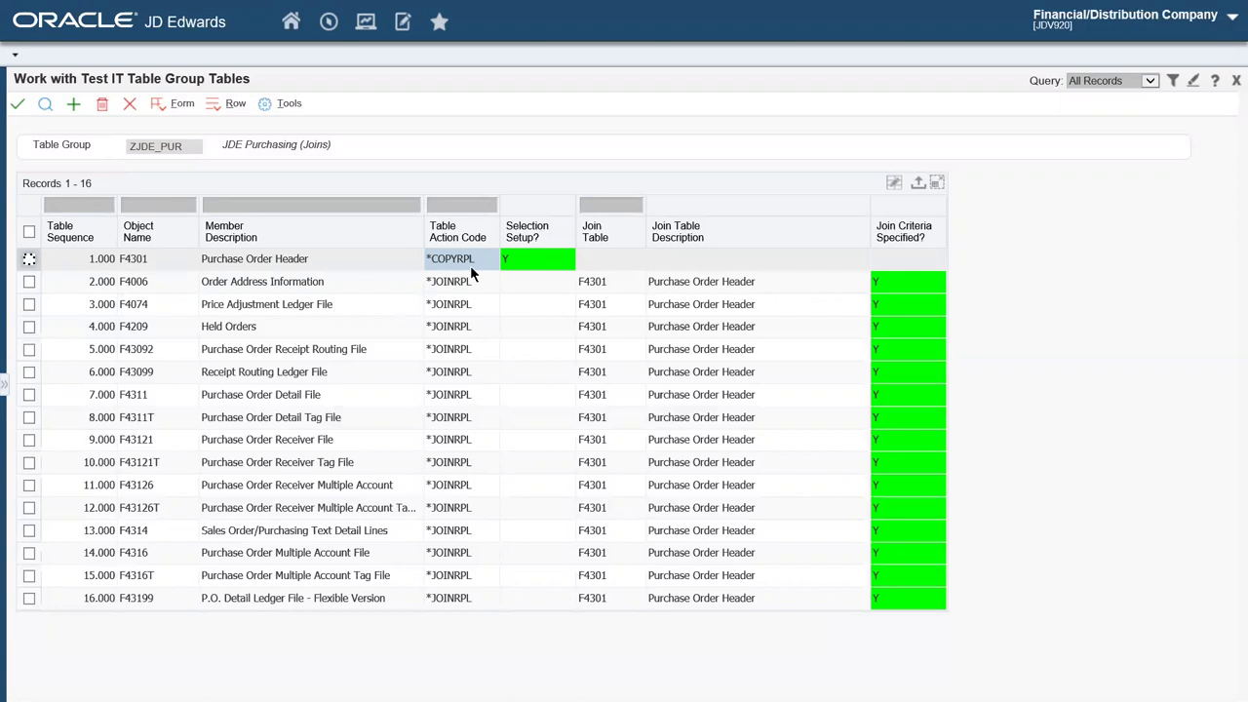
click(525, 262)
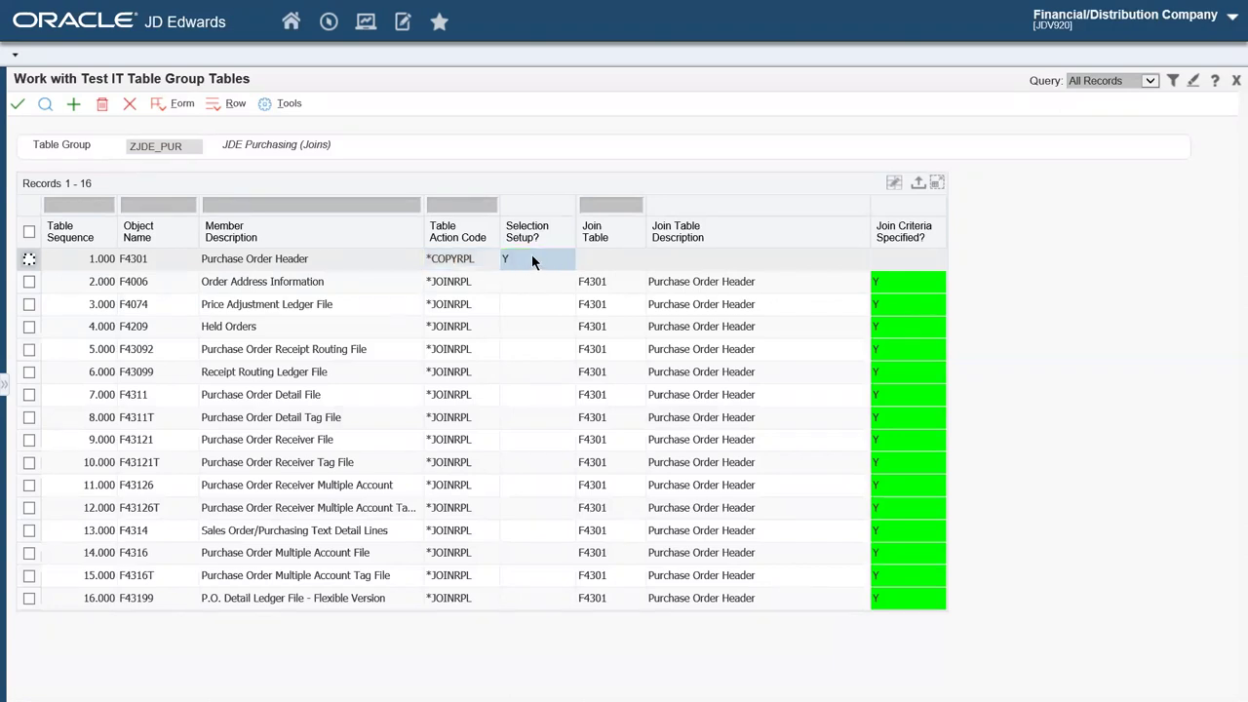
click(29, 260)
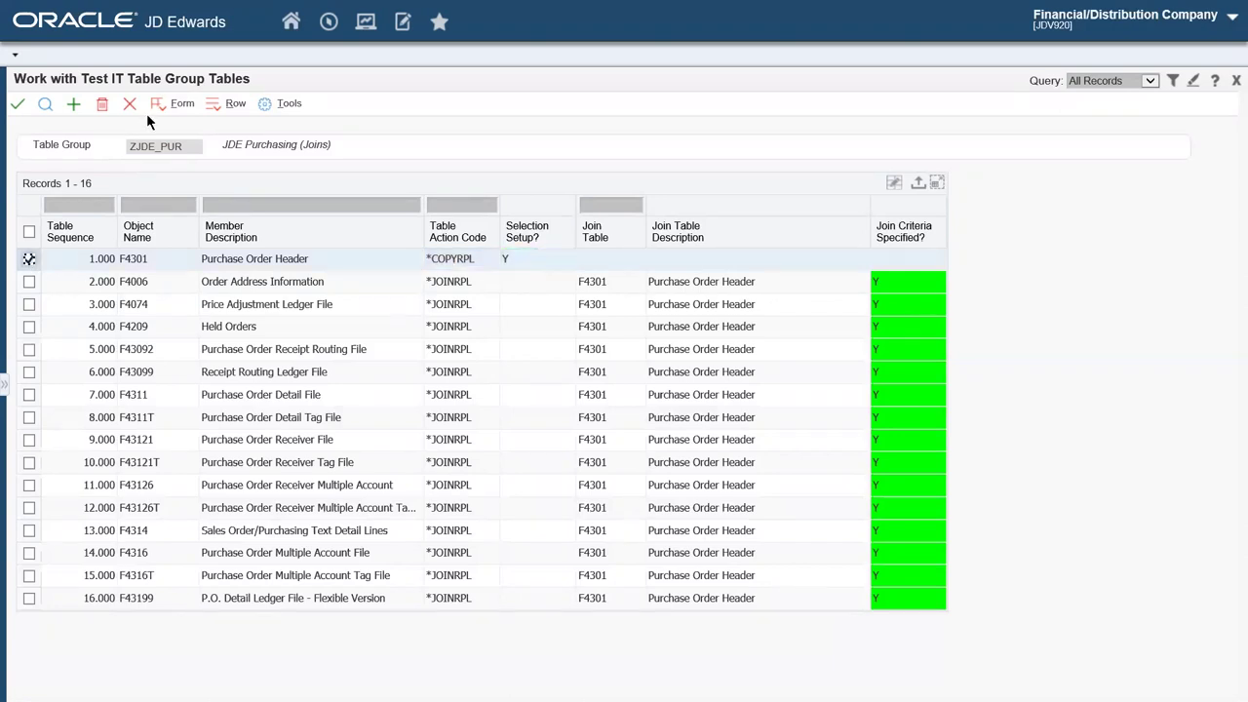
click(214, 111)
click(341, 229)
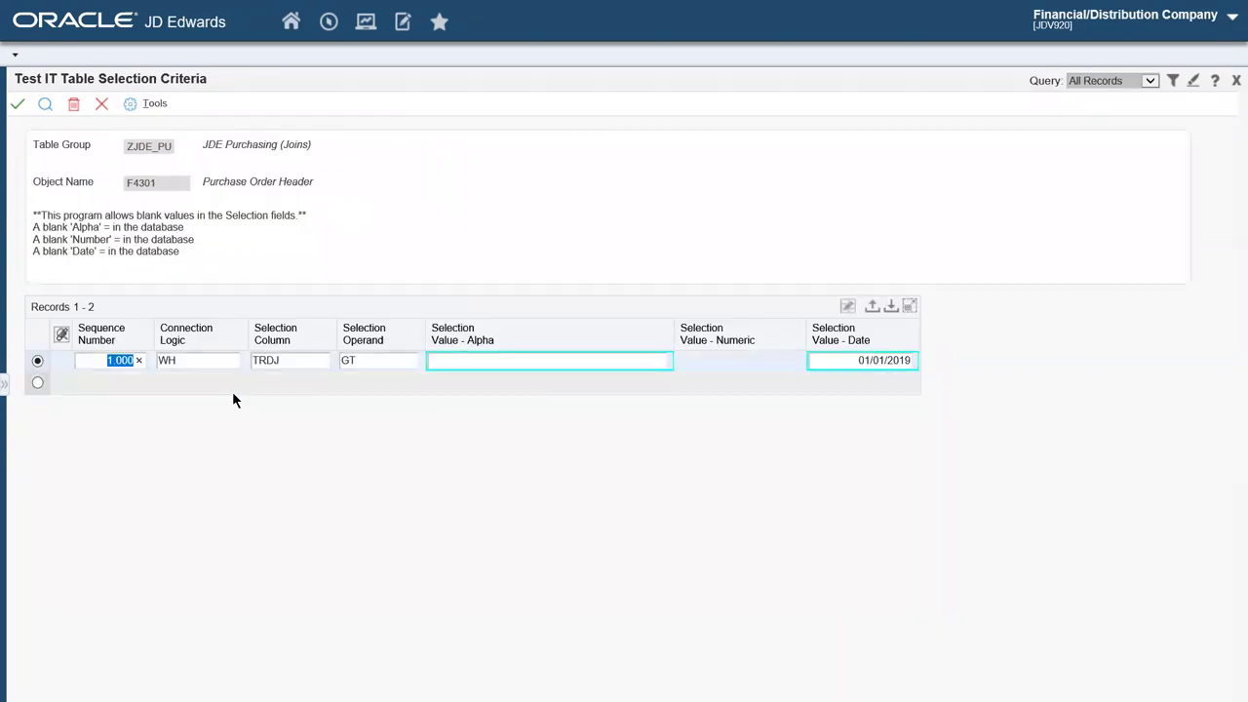
click(192, 360)
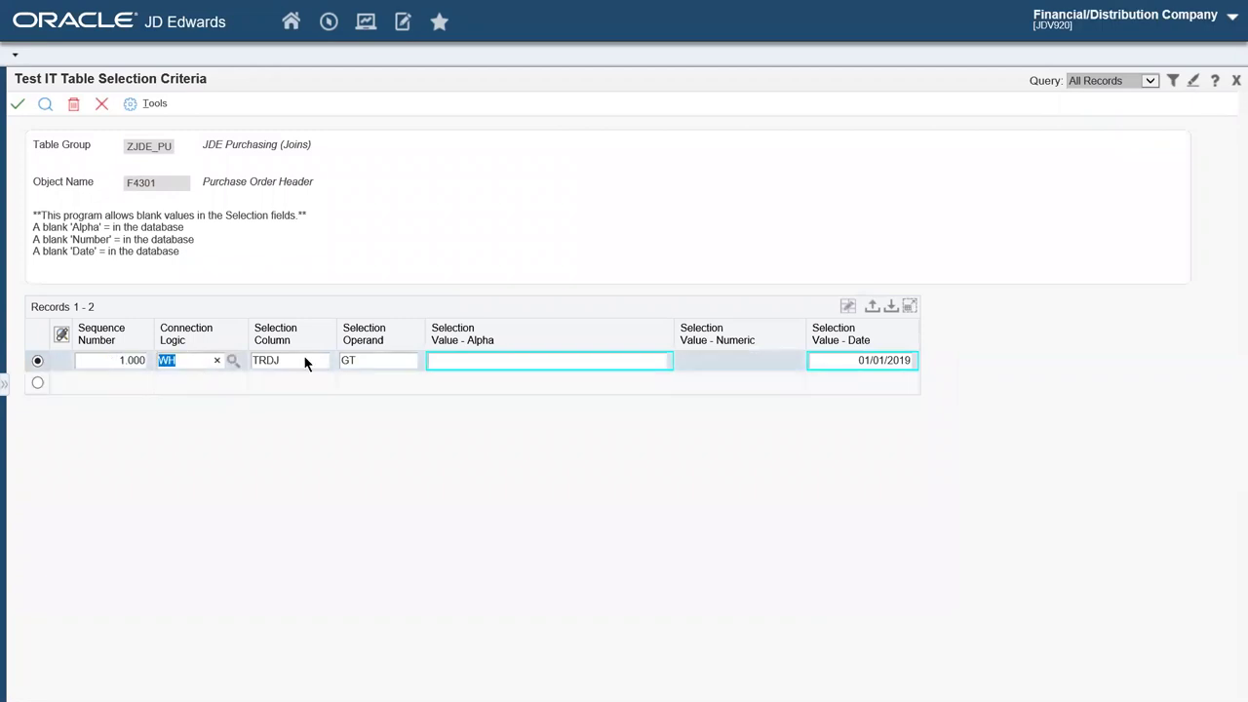
click(306, 363)
click(368, 365)
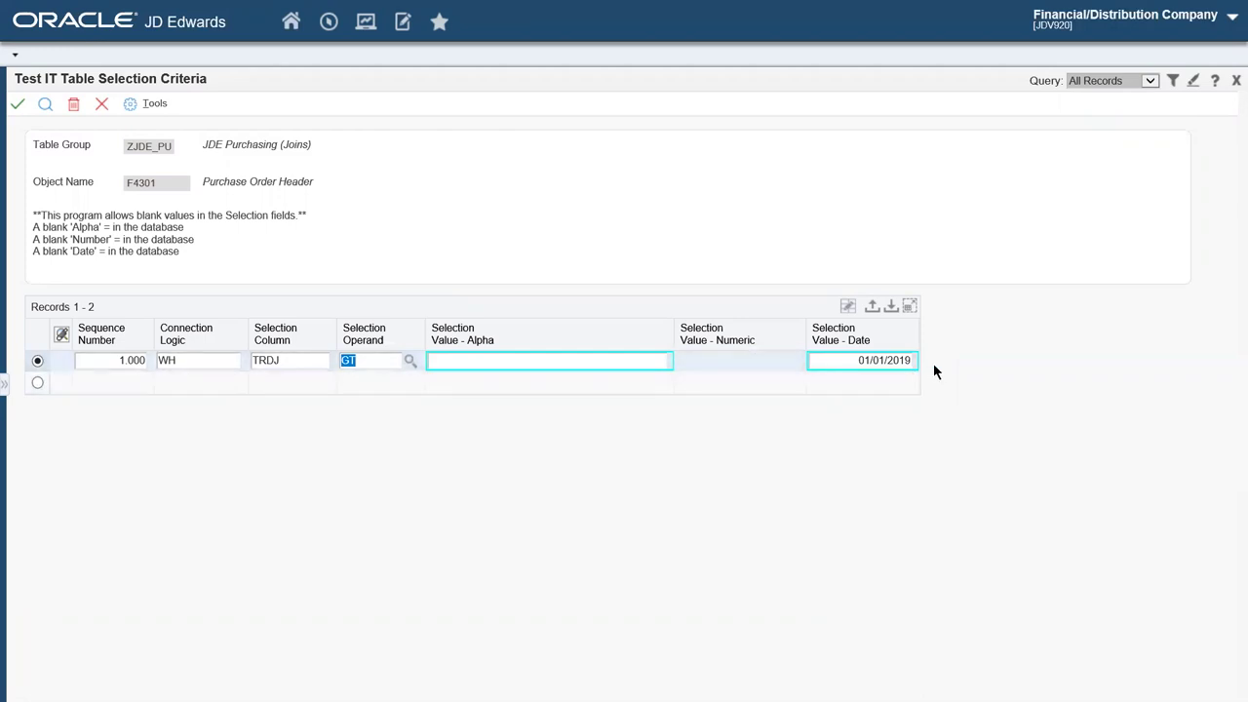
click(286, 360)
double_click(285, 361)
click(367, 432)
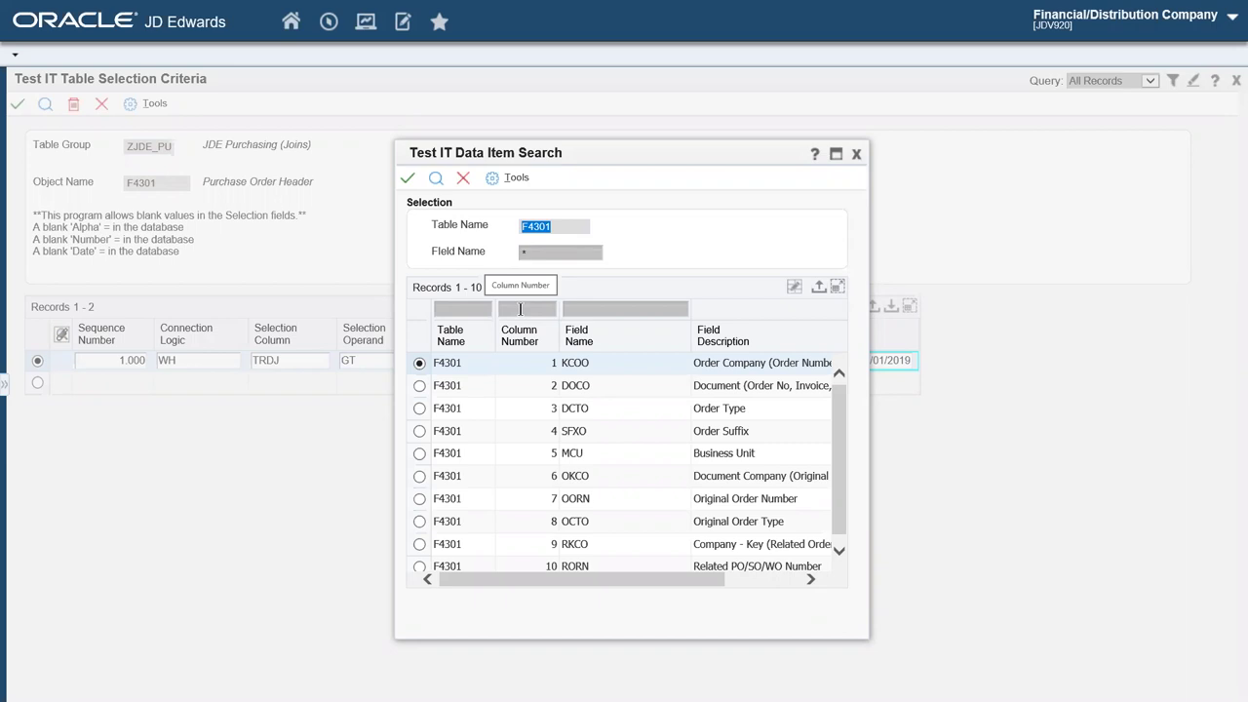
click(514, 289)
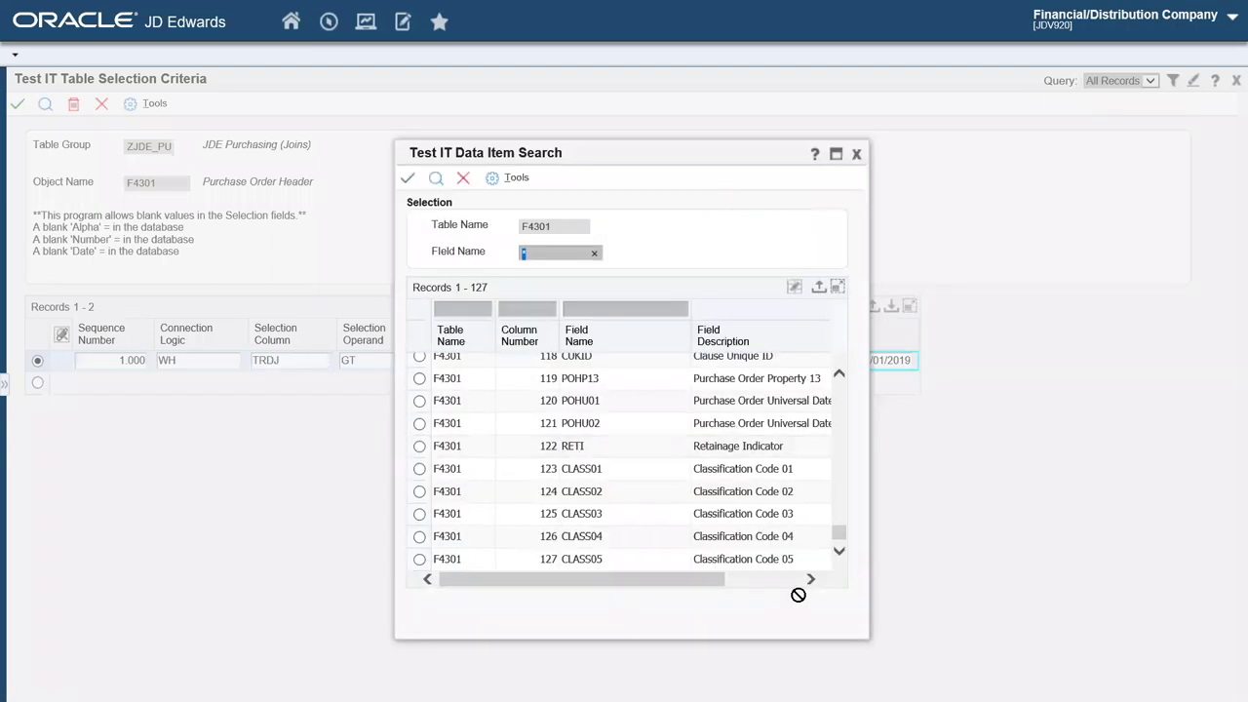
scroll(840, 392, up, 10)
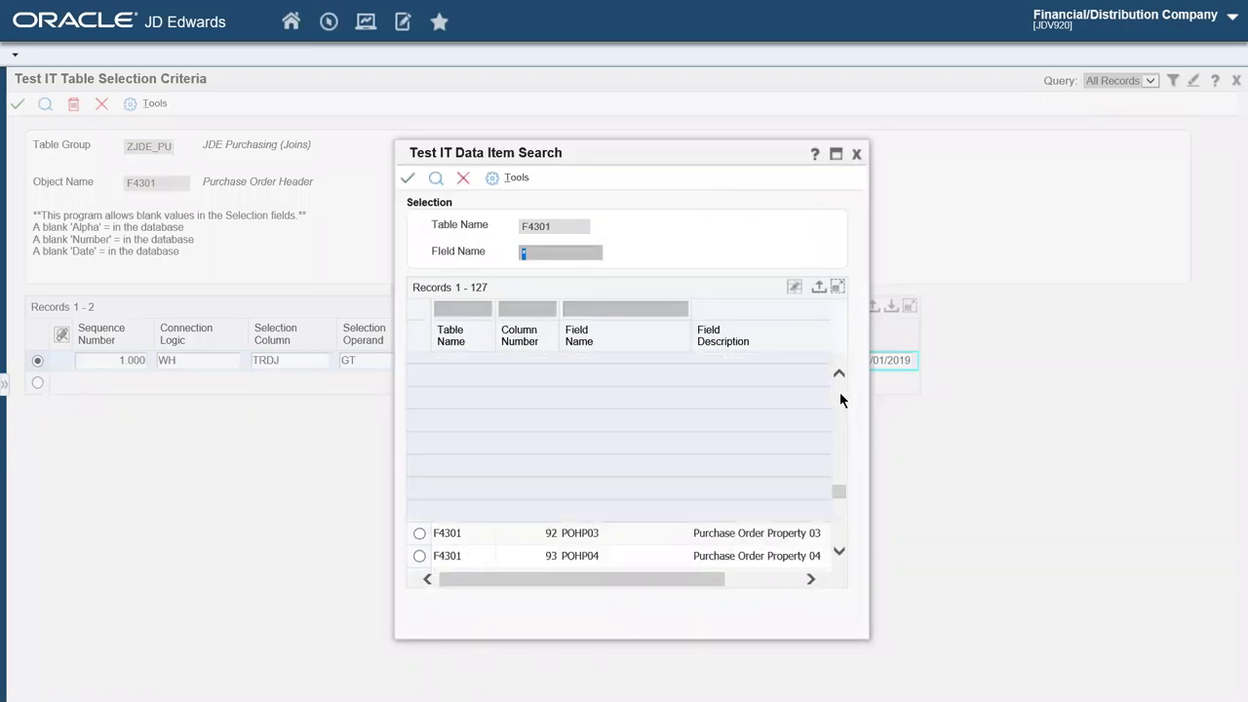
scroll(839, 392, up, 10)
click(585, 364)
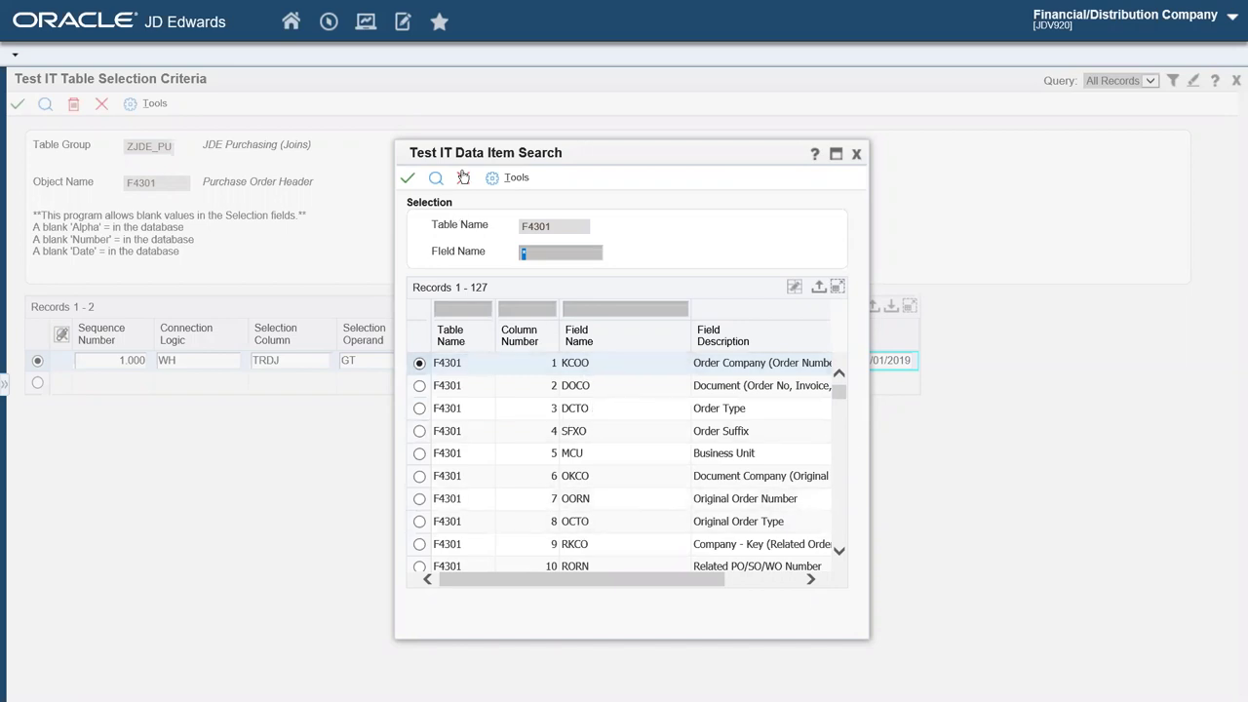
click(463, 178)
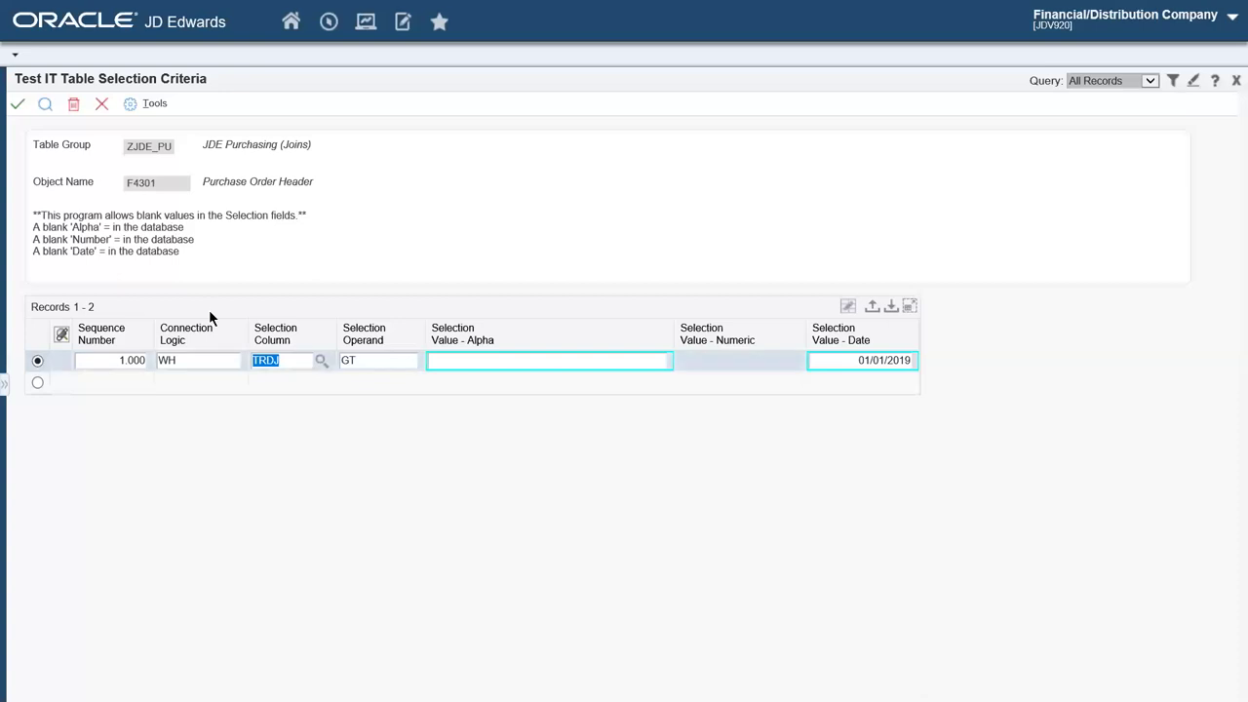
- Close the F4301 selection criteria and open the join table criteria for F4006
click(101, 103)
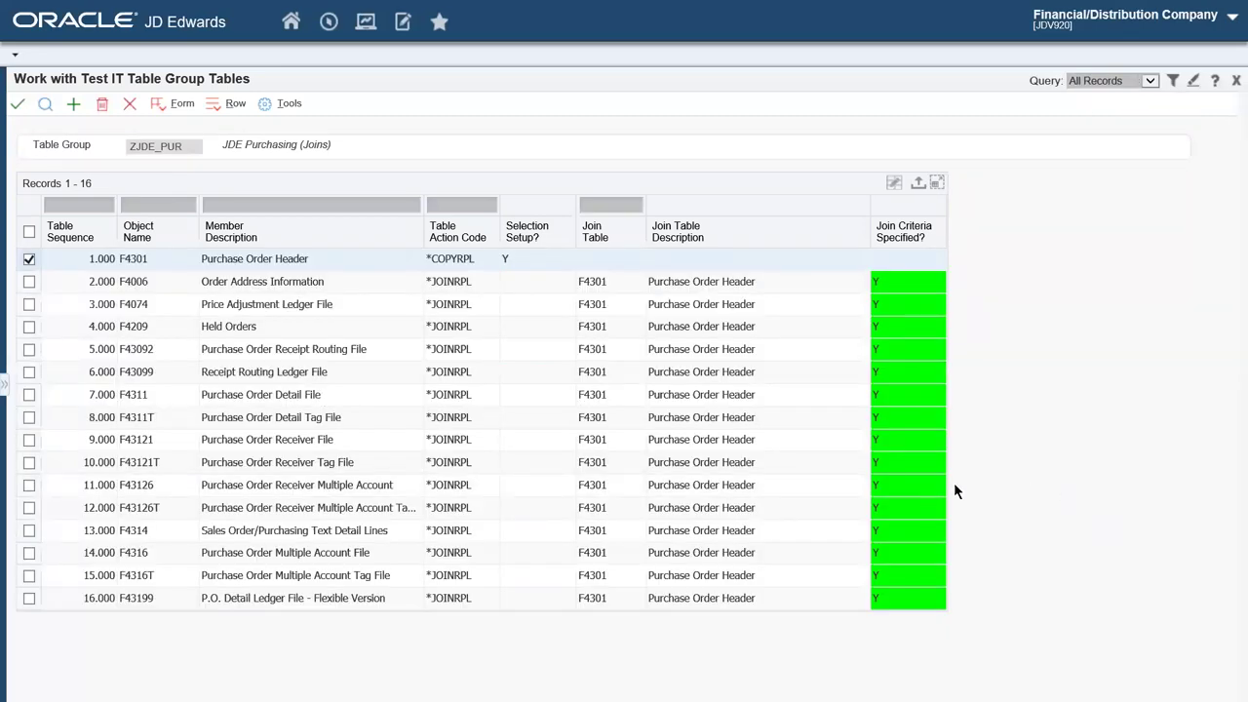
click(433, 263)
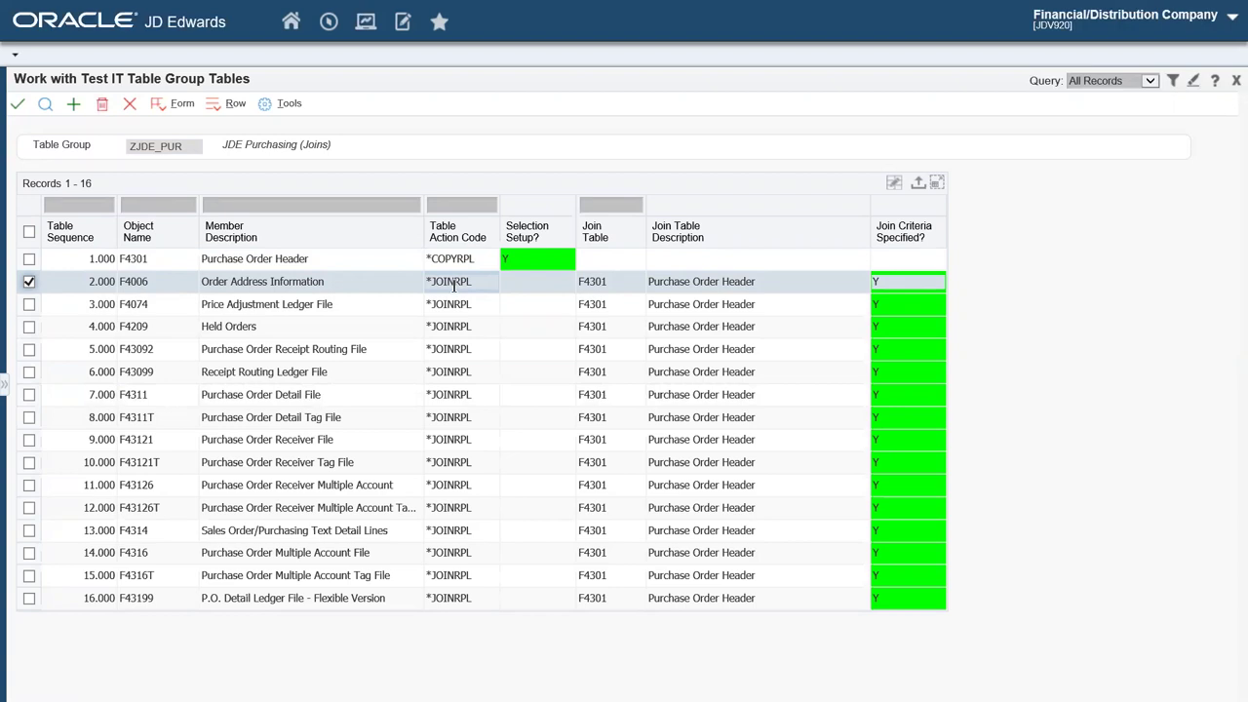
click(614, 282)
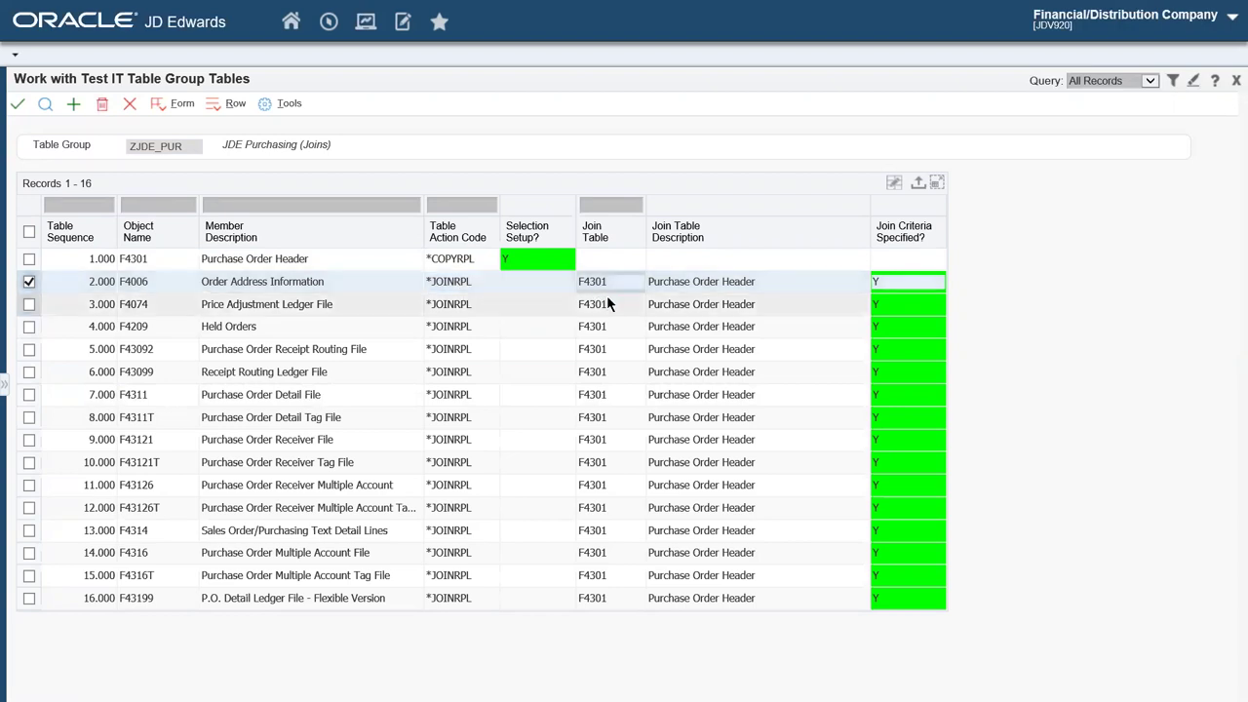
click(159, 266)
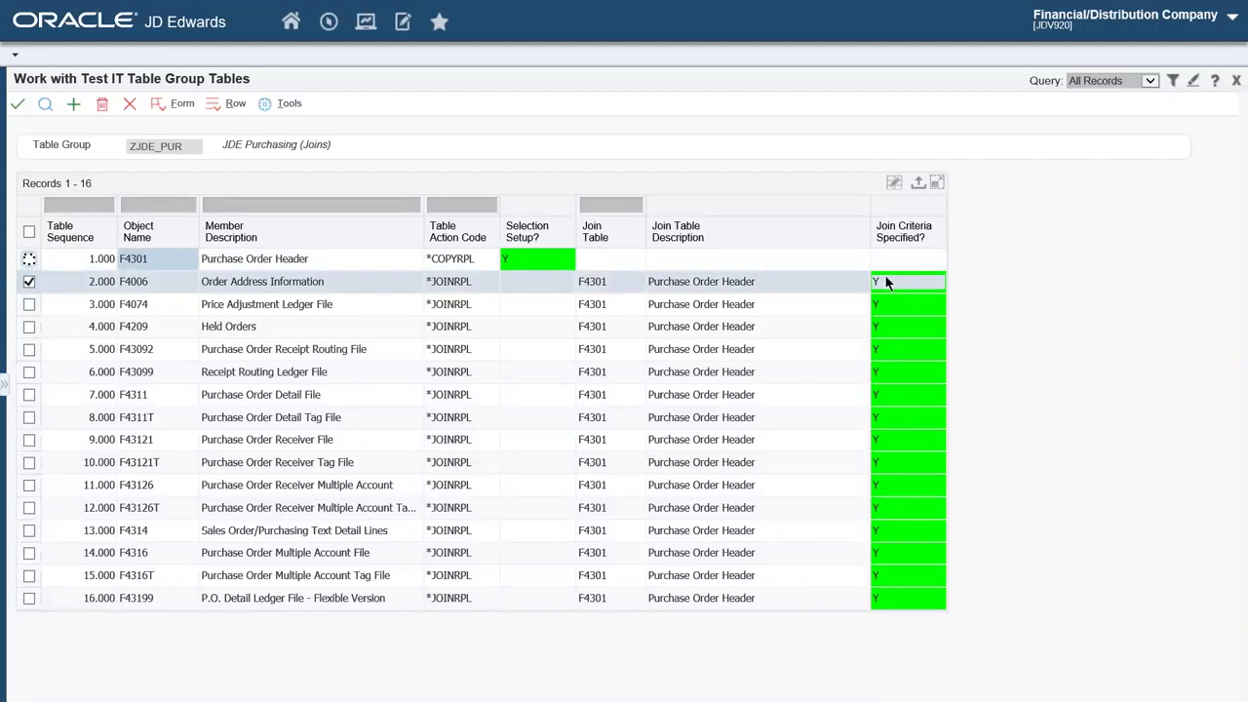
click(220, 105)
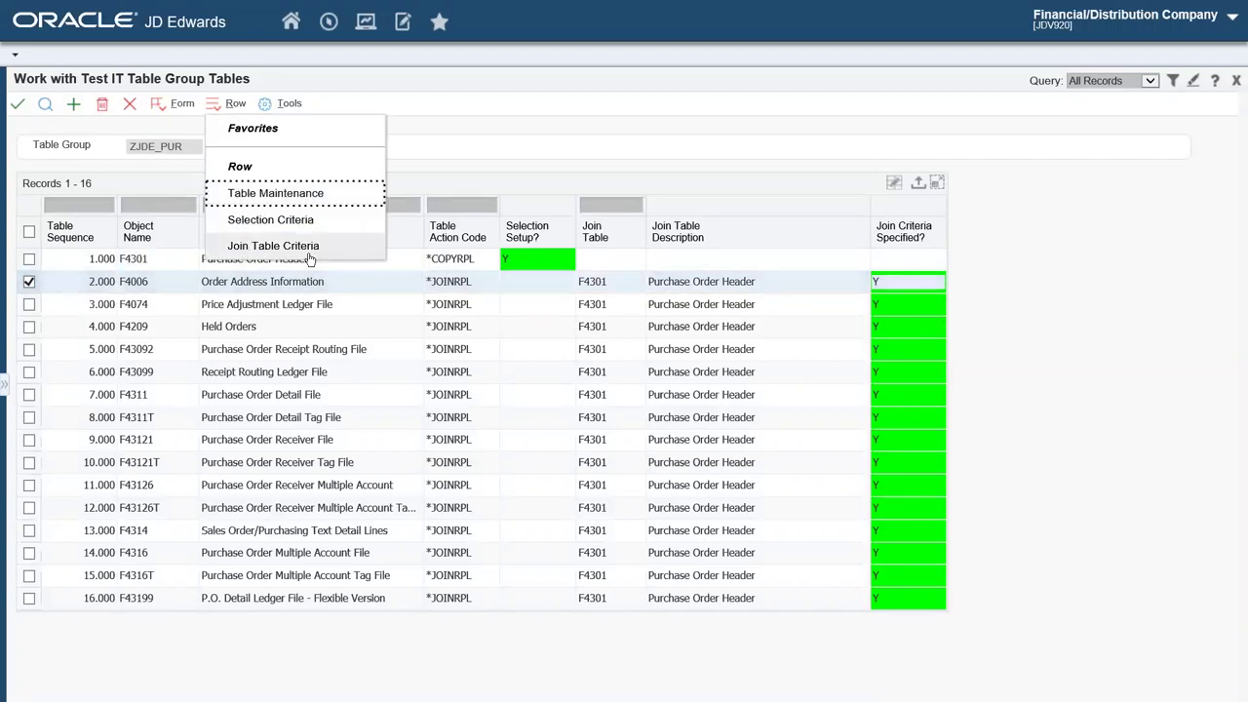
click(244, 249)
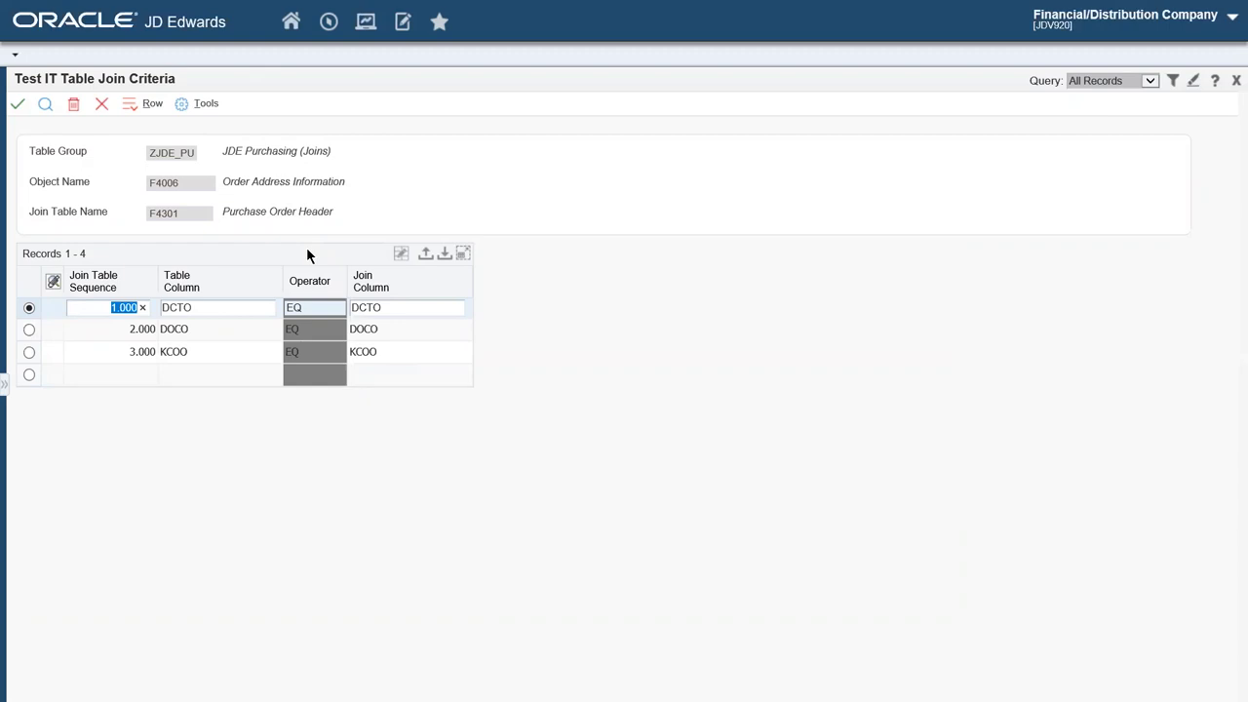
- Close the F4006 join criteria and the ZJDE_PUR table list, returning to the workbench
click(102, 103)
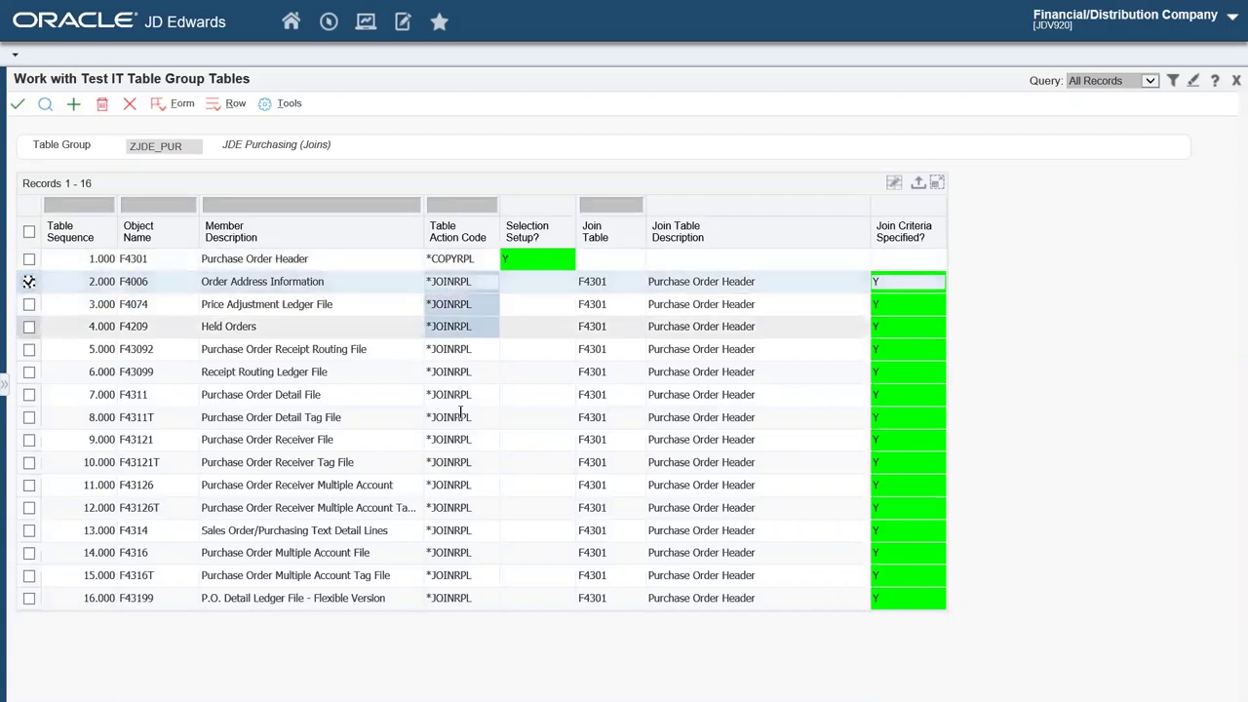
double_click(599, 332)
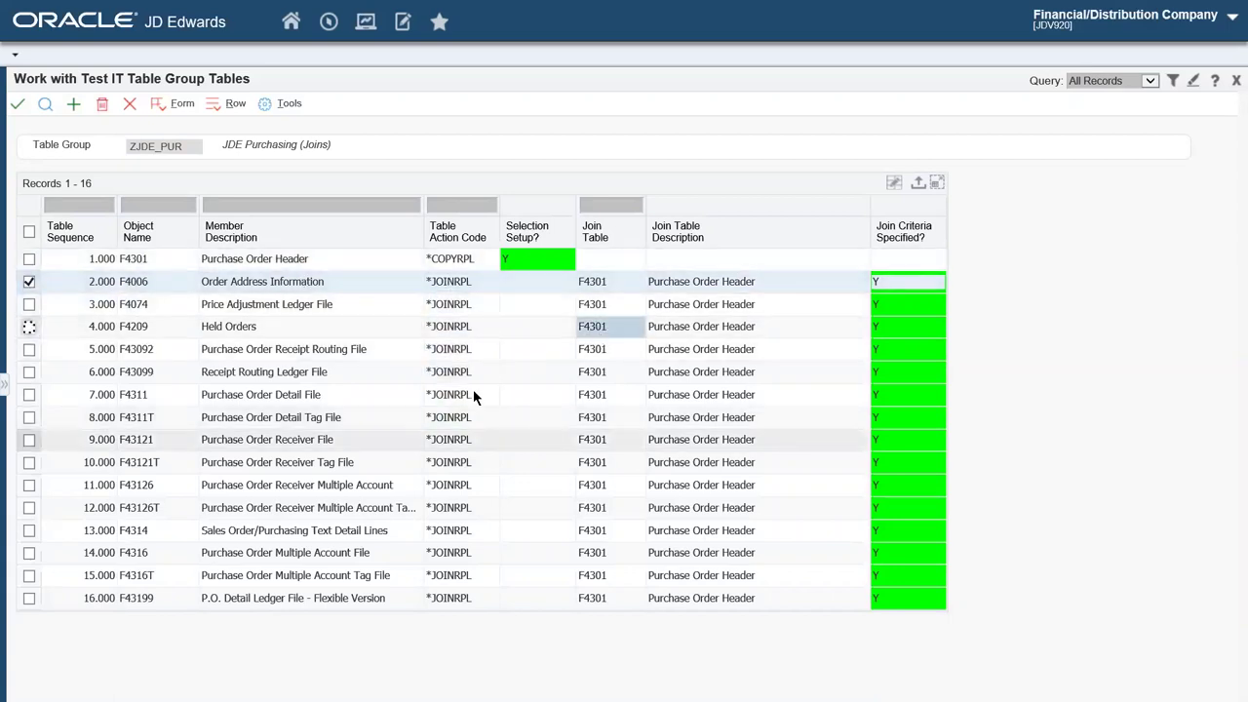
click(130, 103)
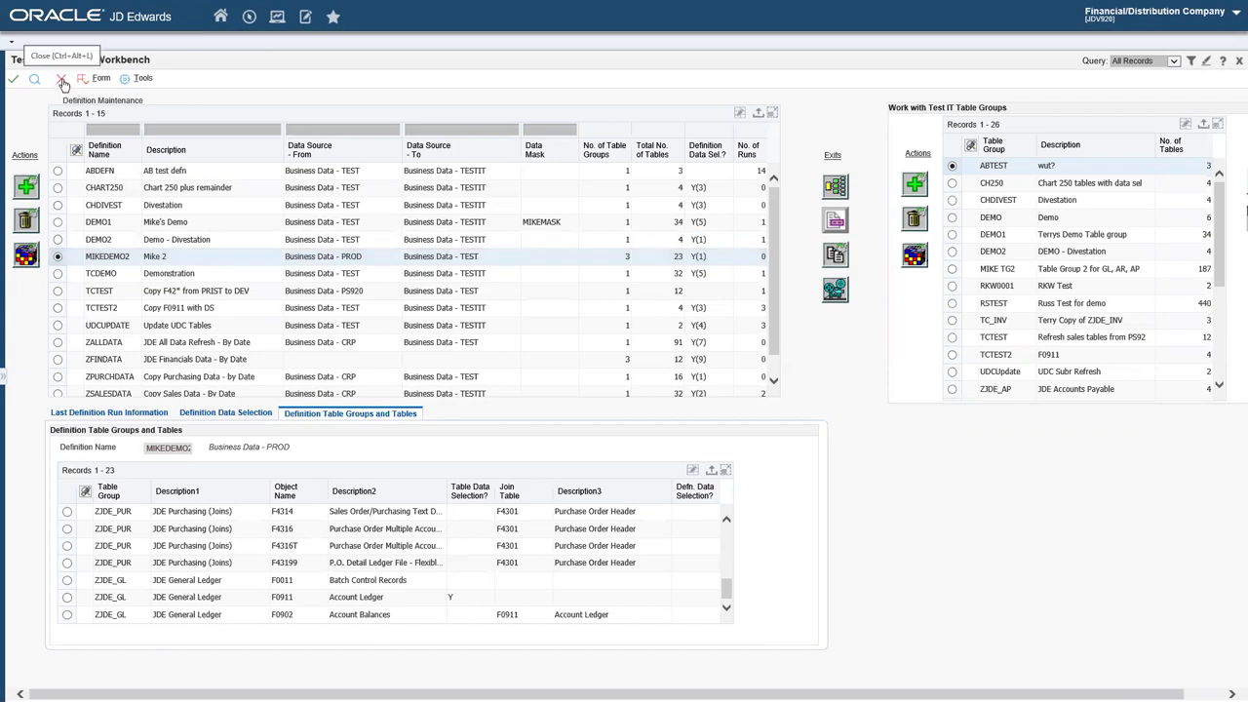
- Highlight the CHART250 to UDCUPDATE definitions, then close the Definition Workbench
drag(117, 188, 157, 328)
click(157, 329)
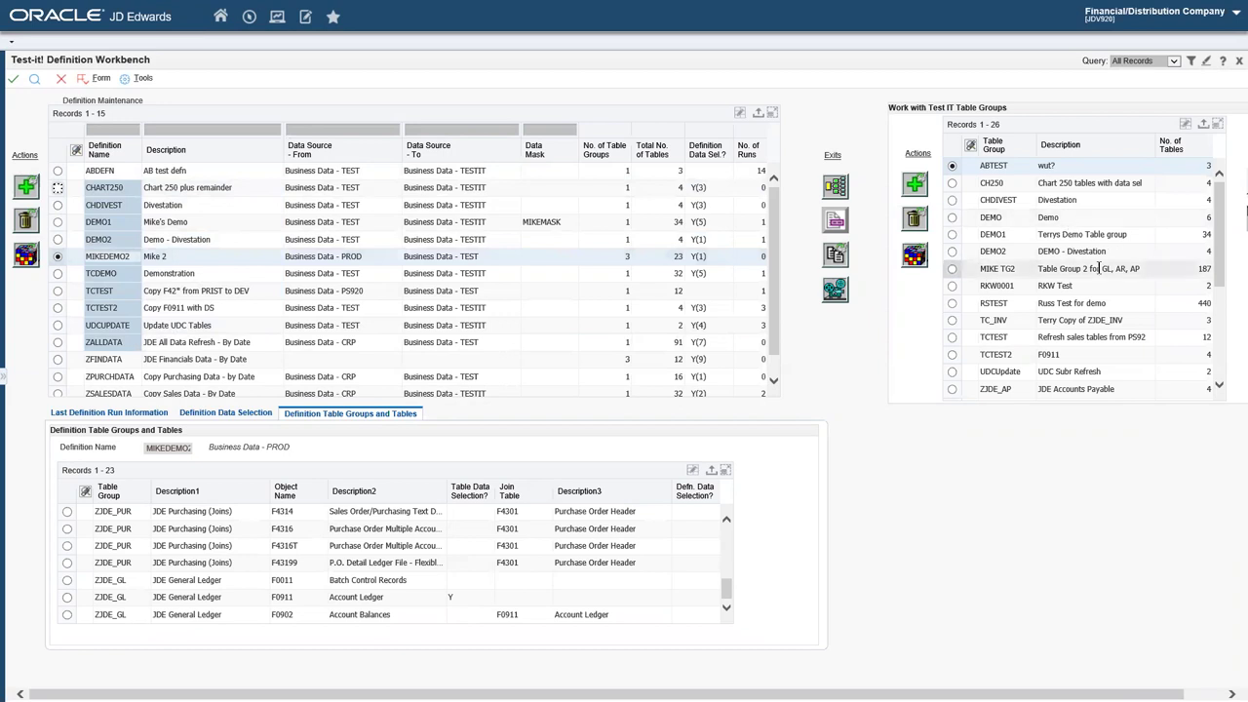
click(61, 79)
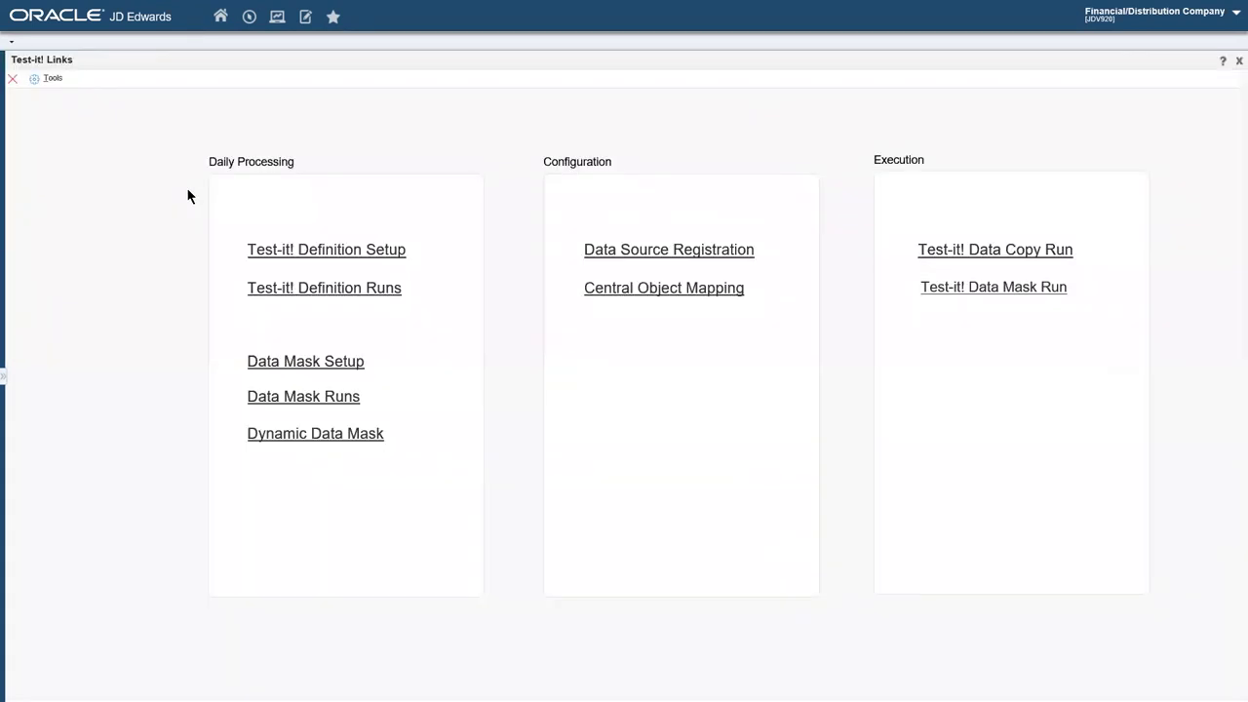
- Open the Definition Runs Dashboard and show run 20 DEMO1's 36 table results, zoomed out
click(335, 289)
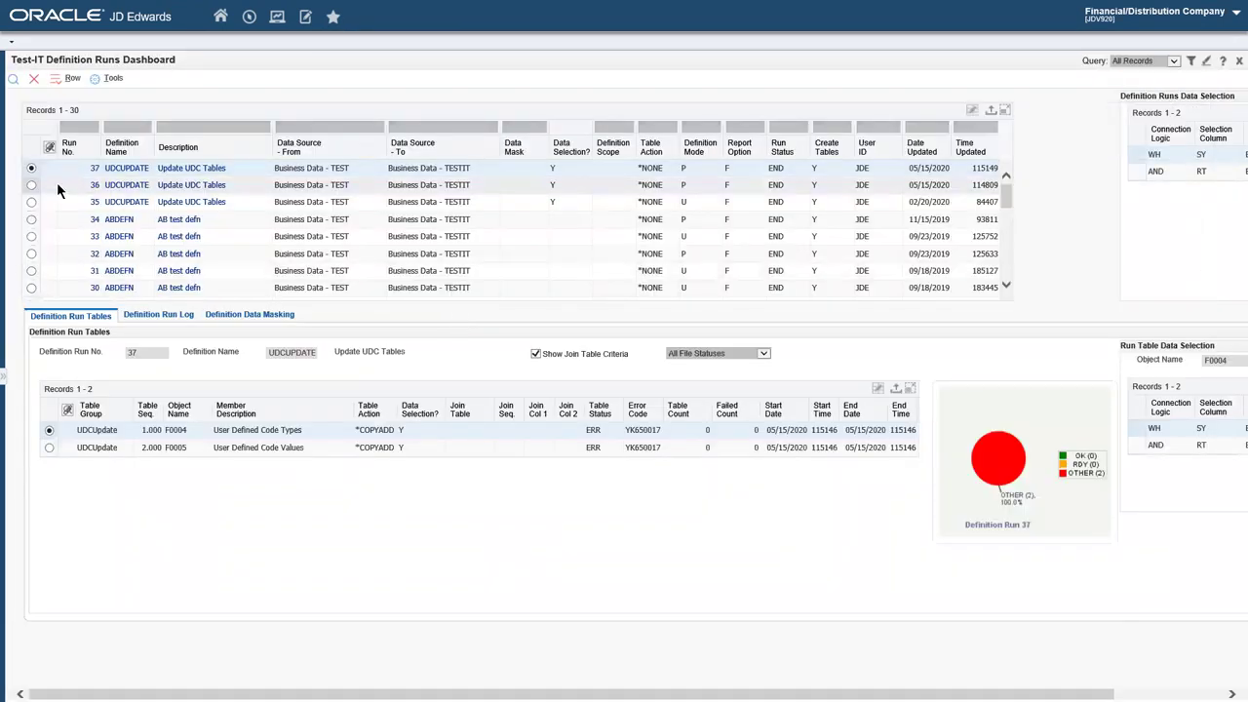
scroll(60, 255, down, 4)
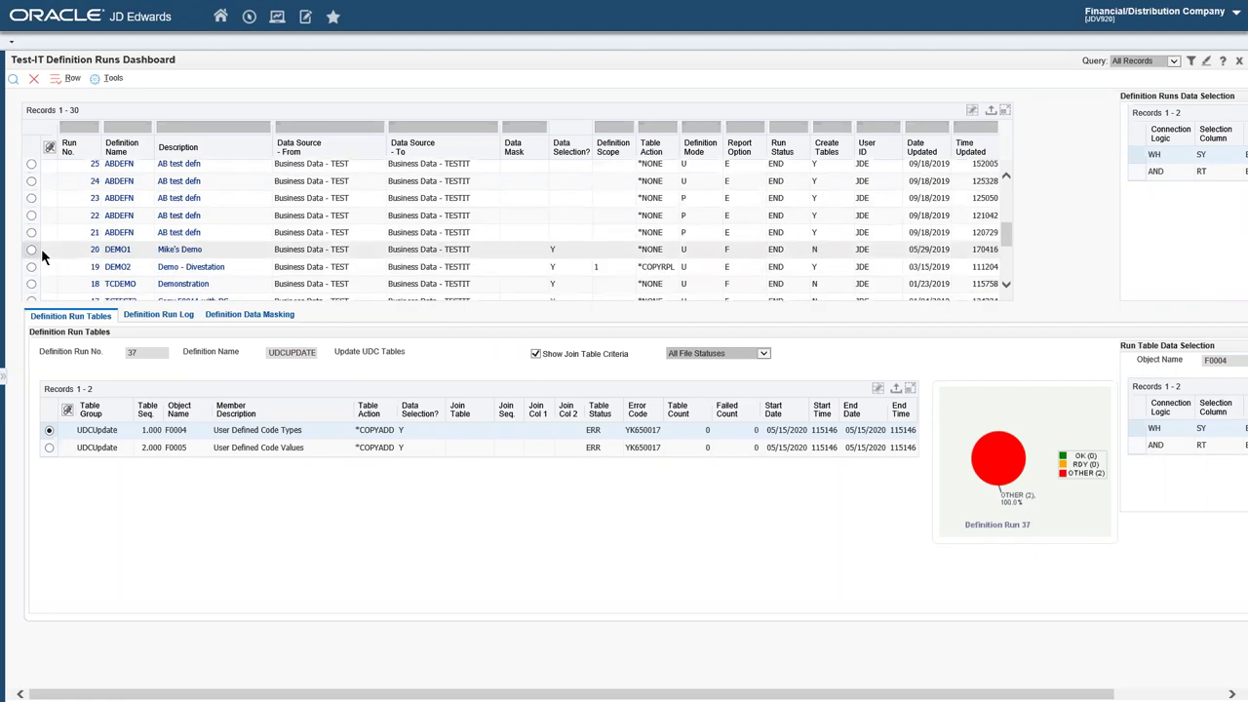
click(31, 249)
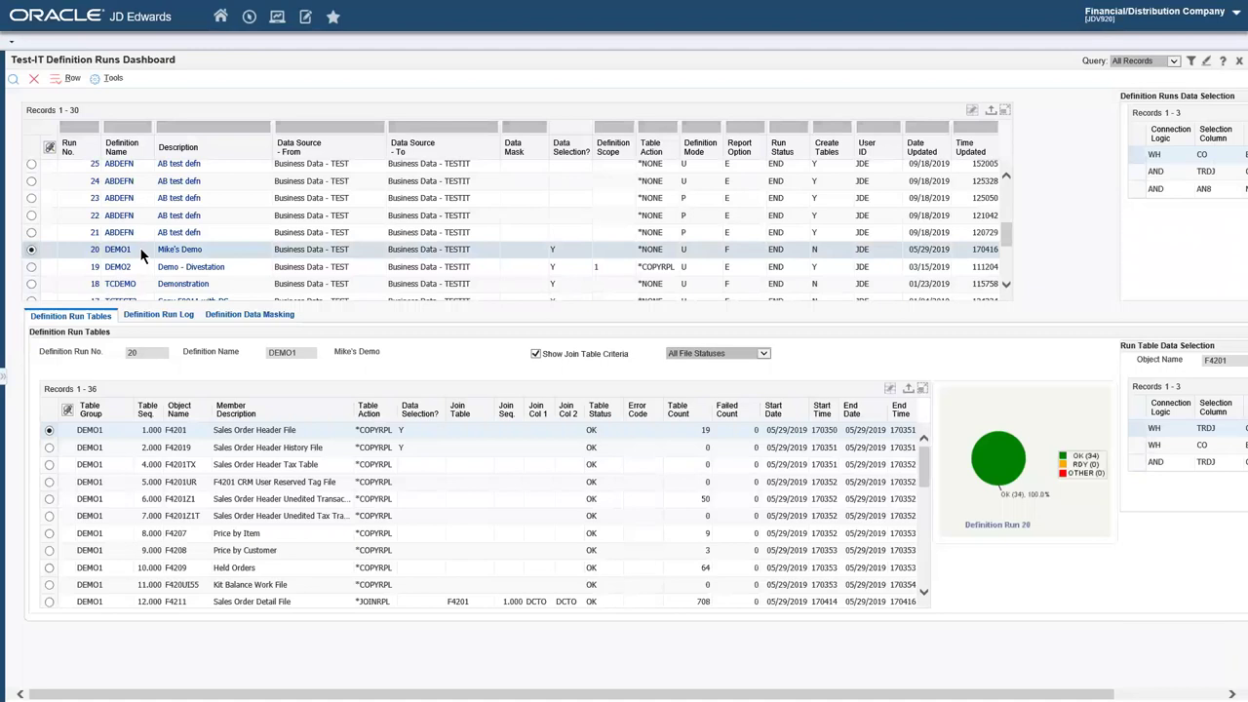
key(ctrl+minus)
key(ctrl+minus)
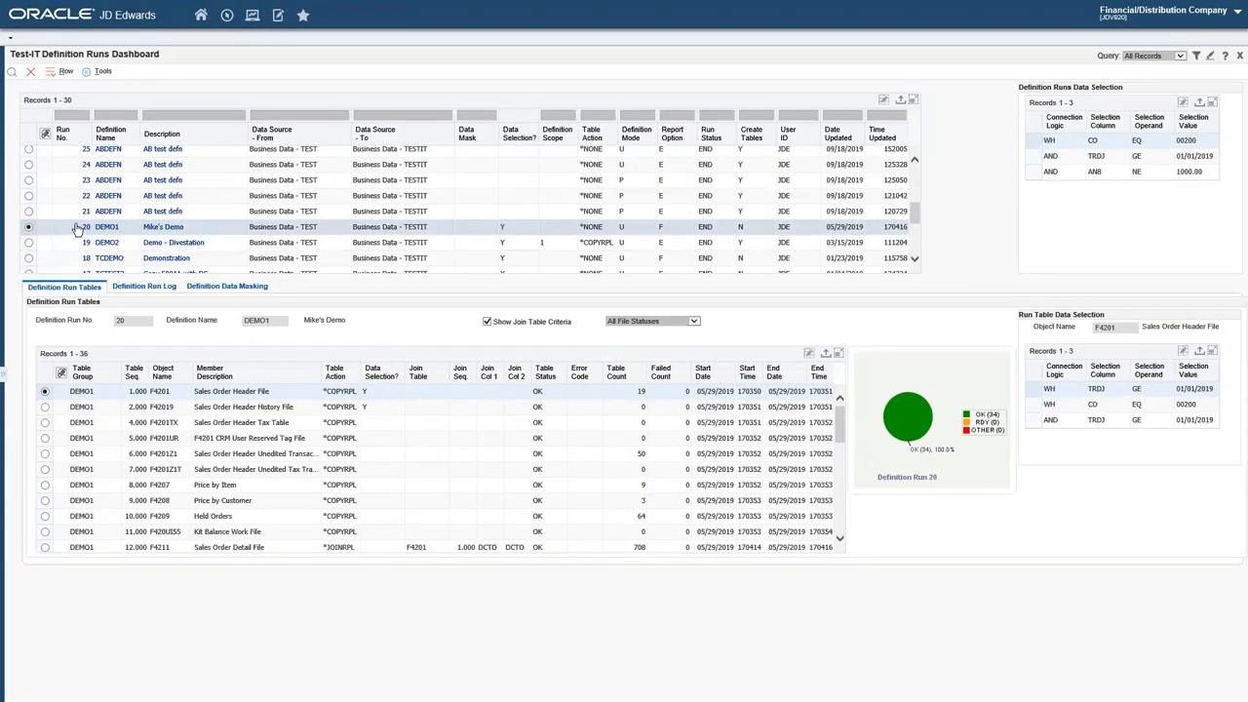
- Review run 20's table list and view the Held Orders data selection
click(320, 225)
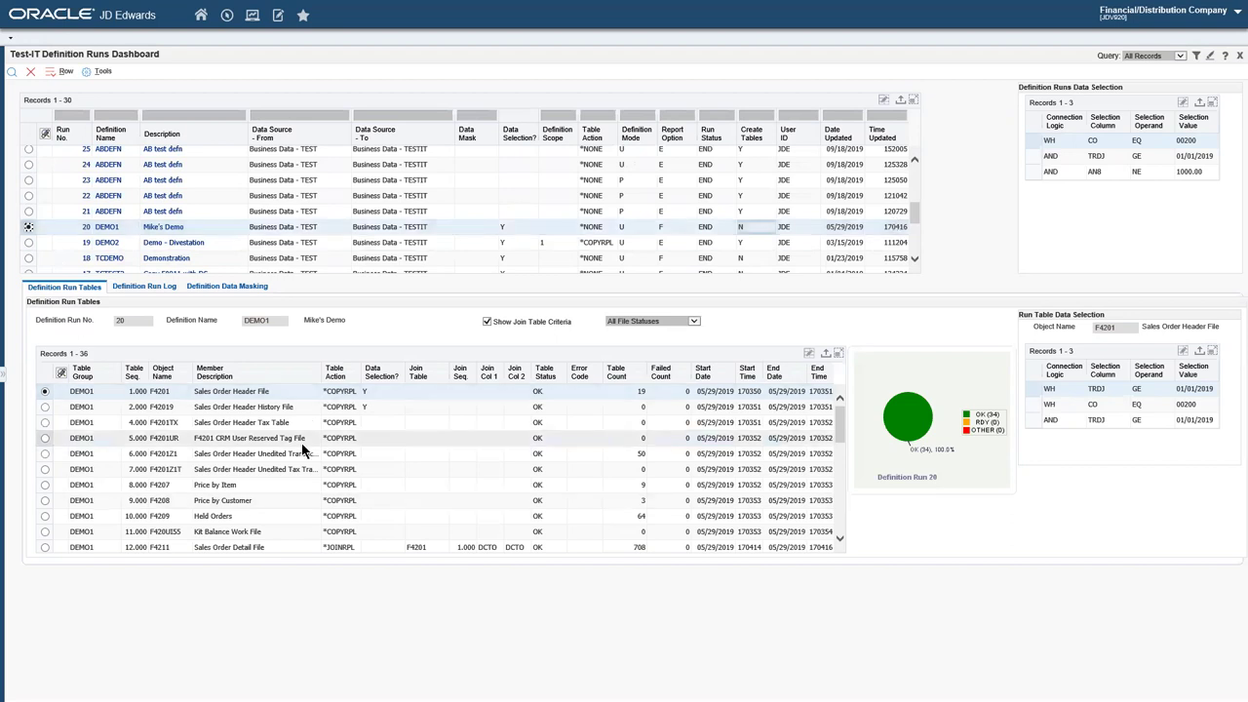
scroll(303, 446, down, 3)
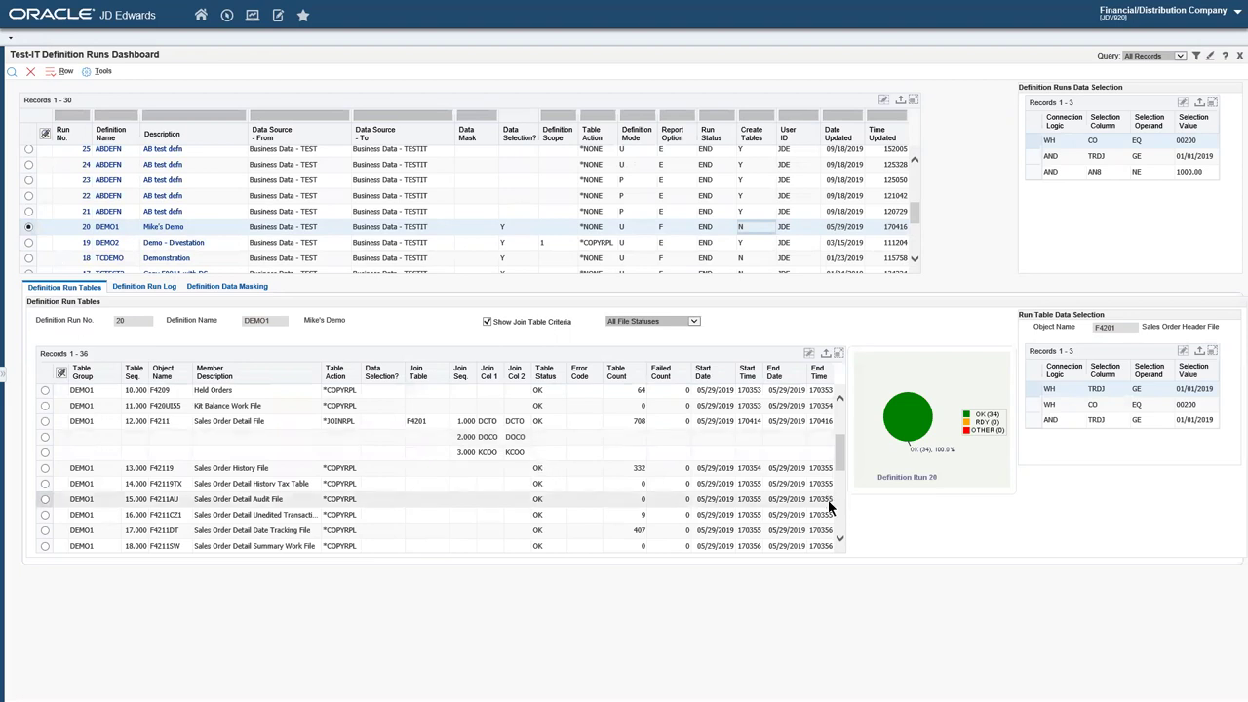
scroll(837, 456, up, 3)
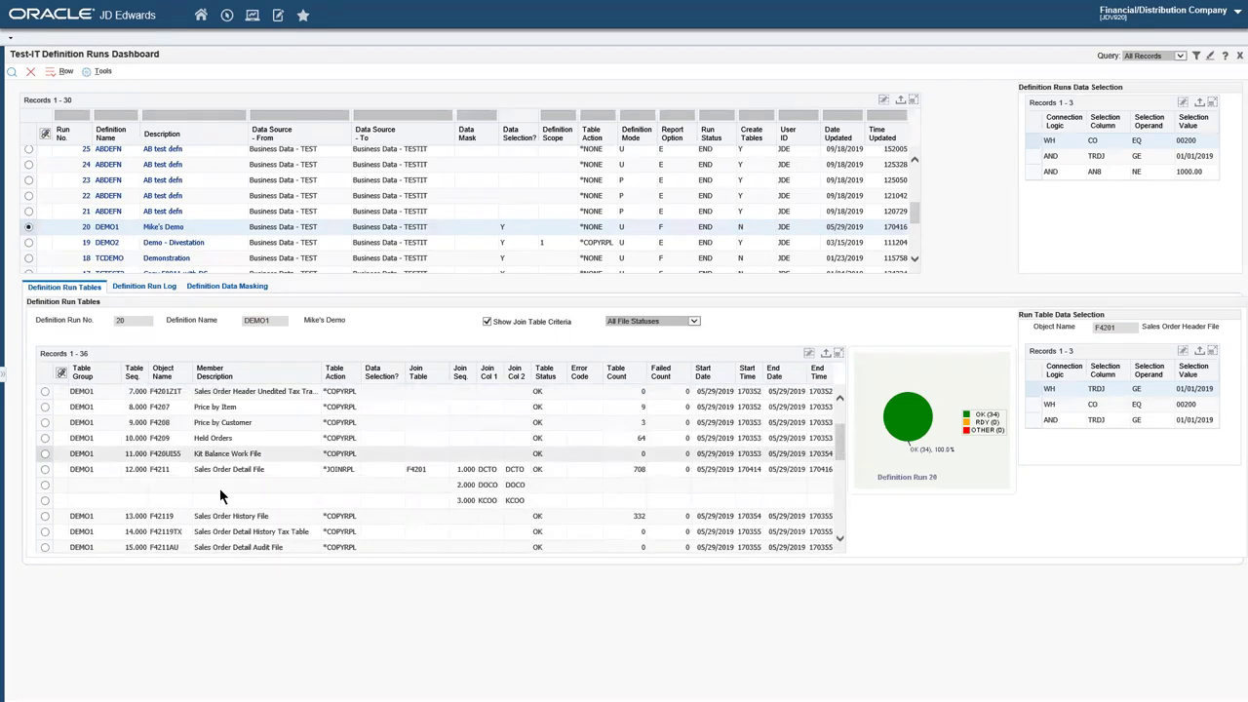
click(45, 438)
click(631, 437)
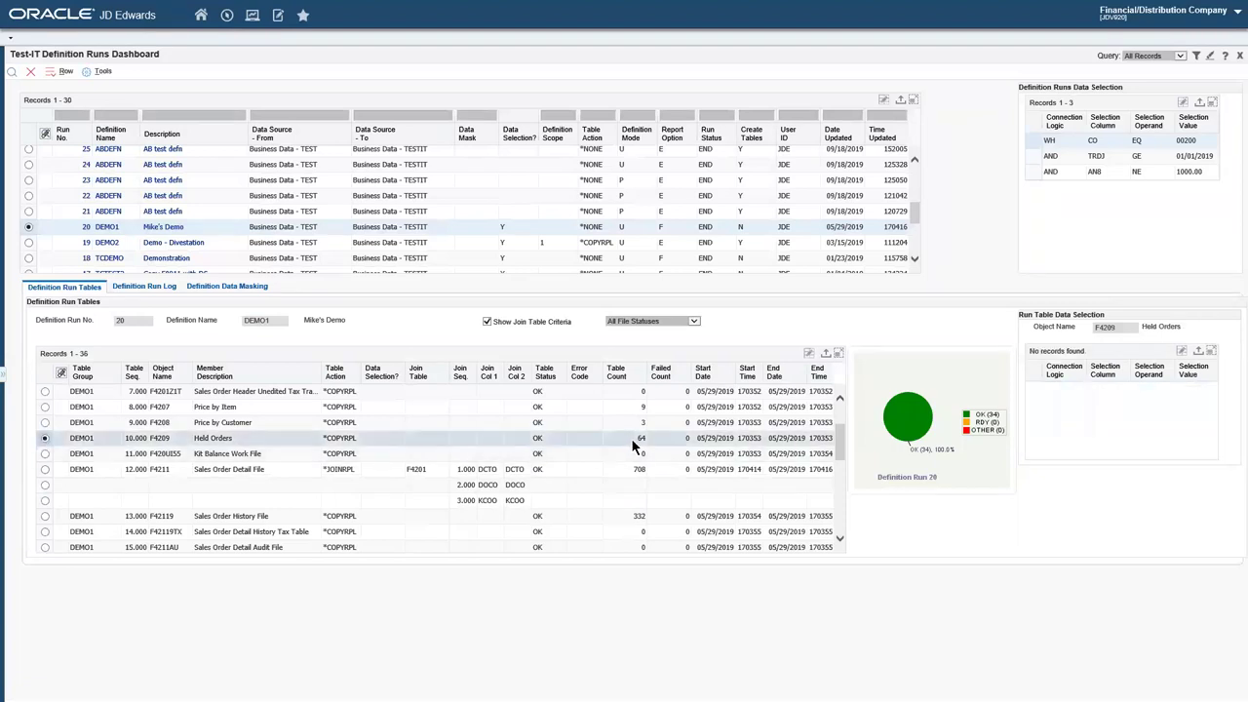
- Highlight F4211's F4201 join on DCTO, DOCO, KCOO and 708 rows, then hide join criteria
click(173, 468)
click(352, 472)
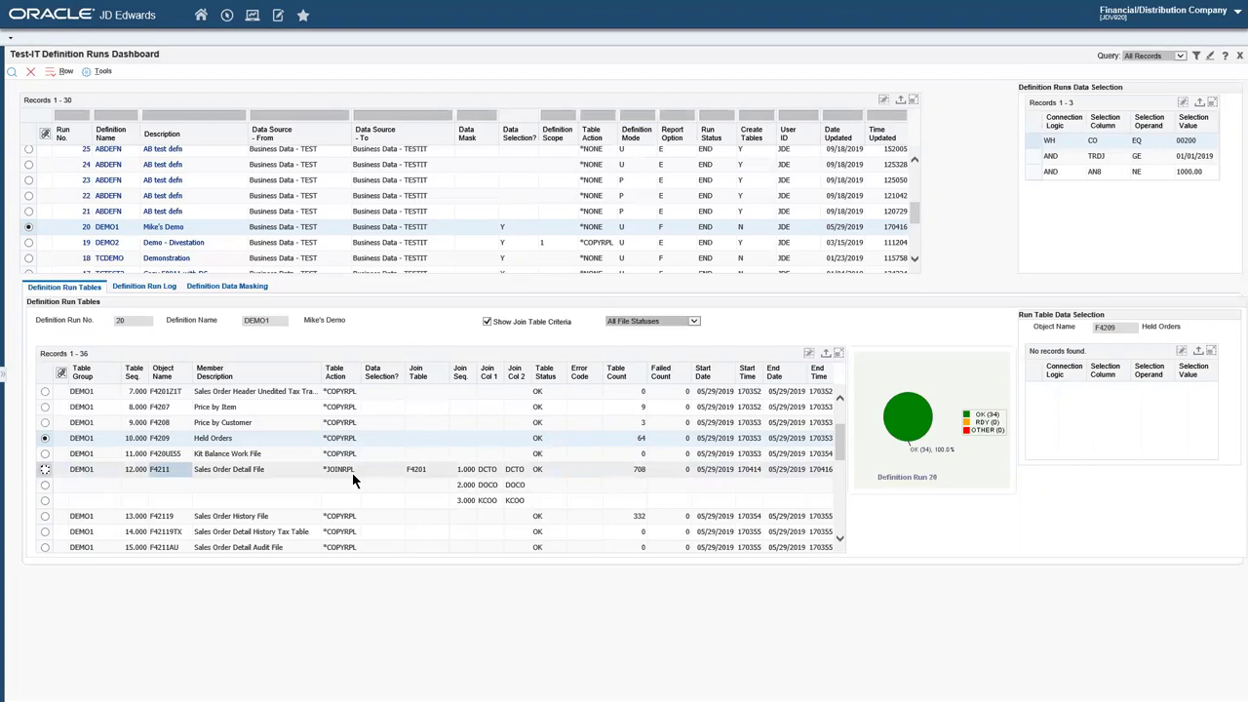
click(424, 471)
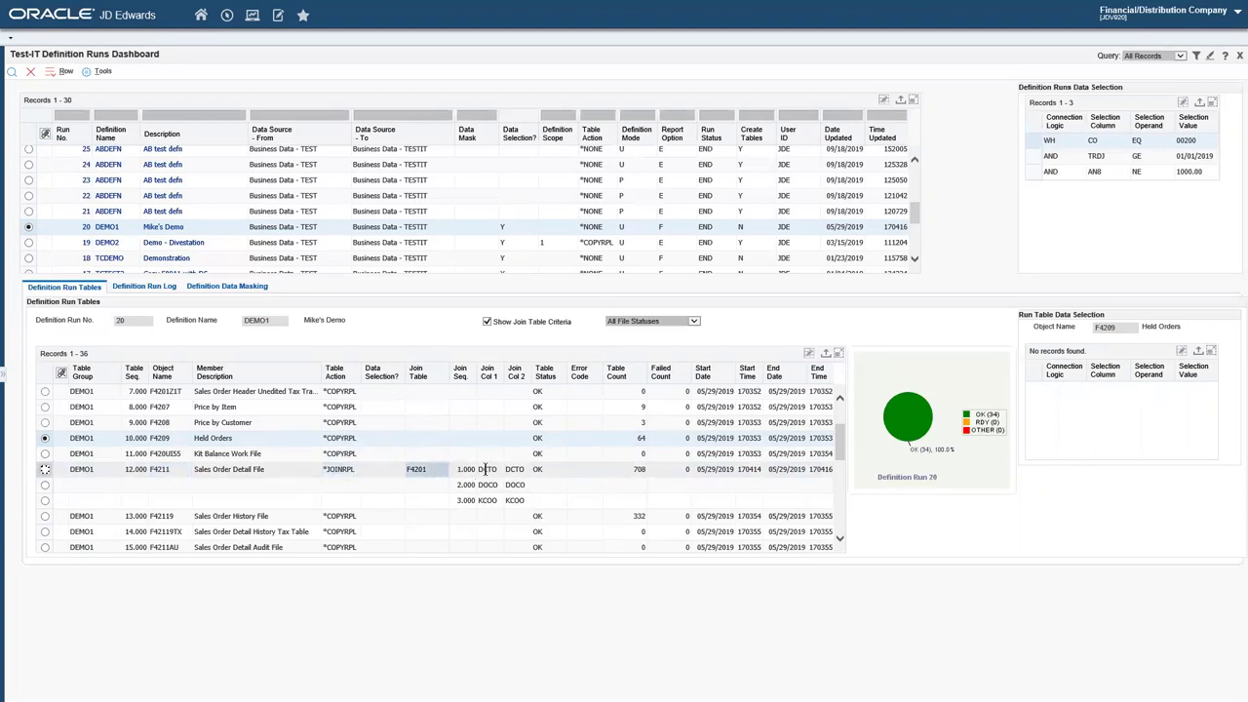
drag(484, 468, 515, 502)
click(627, 469)
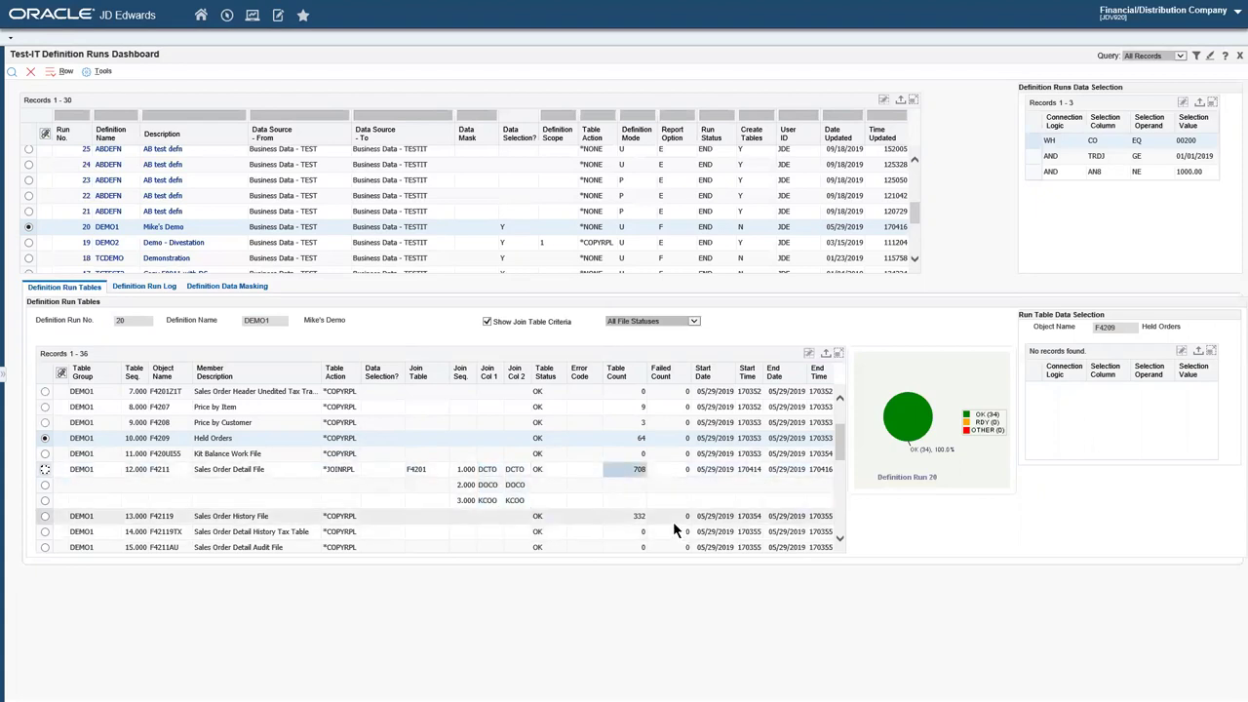
drag(519, 500, 369, 465)
click(487, 323)
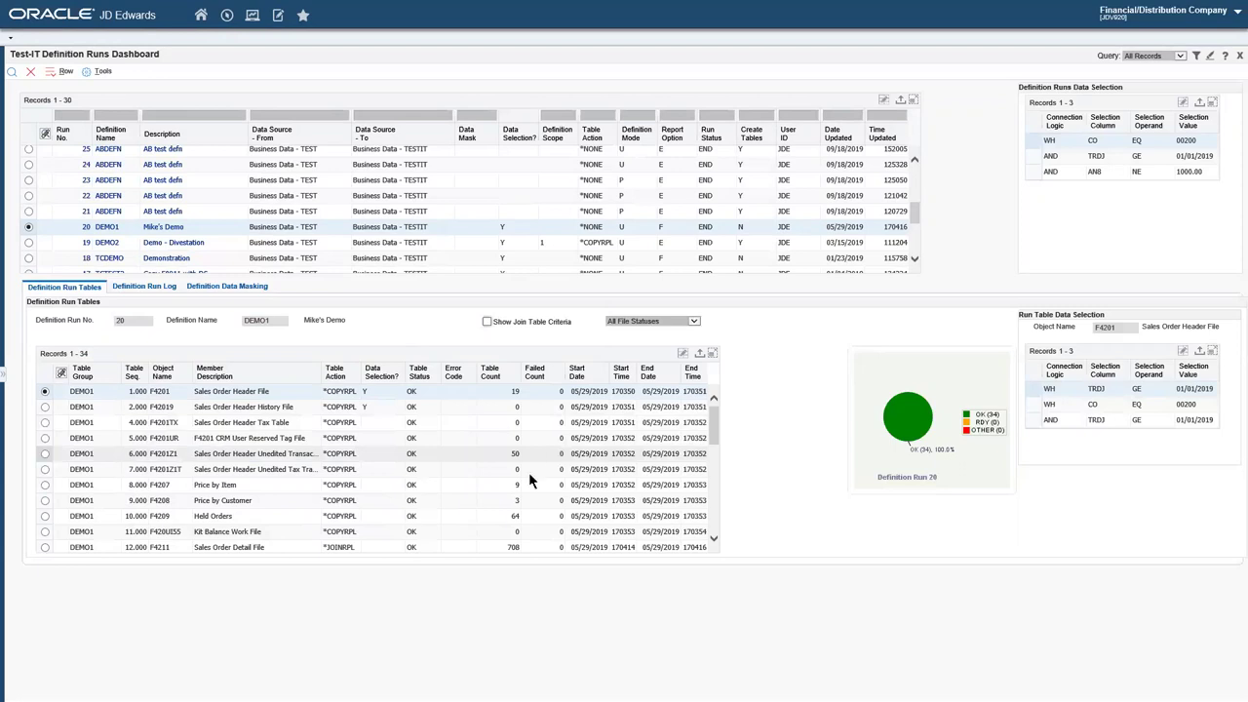
- View the data selection for F4211, F4201, F42019 and F4201TX, then close the dashboard
click(44, 548)
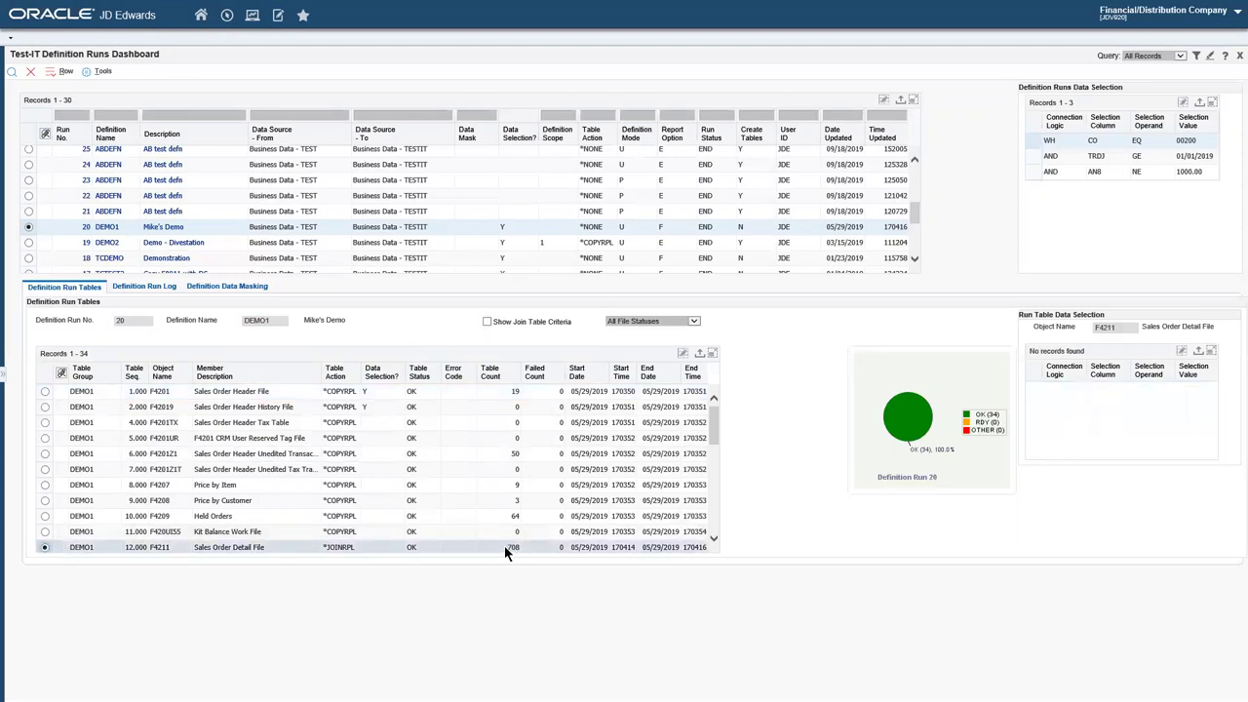
click(44, 392)
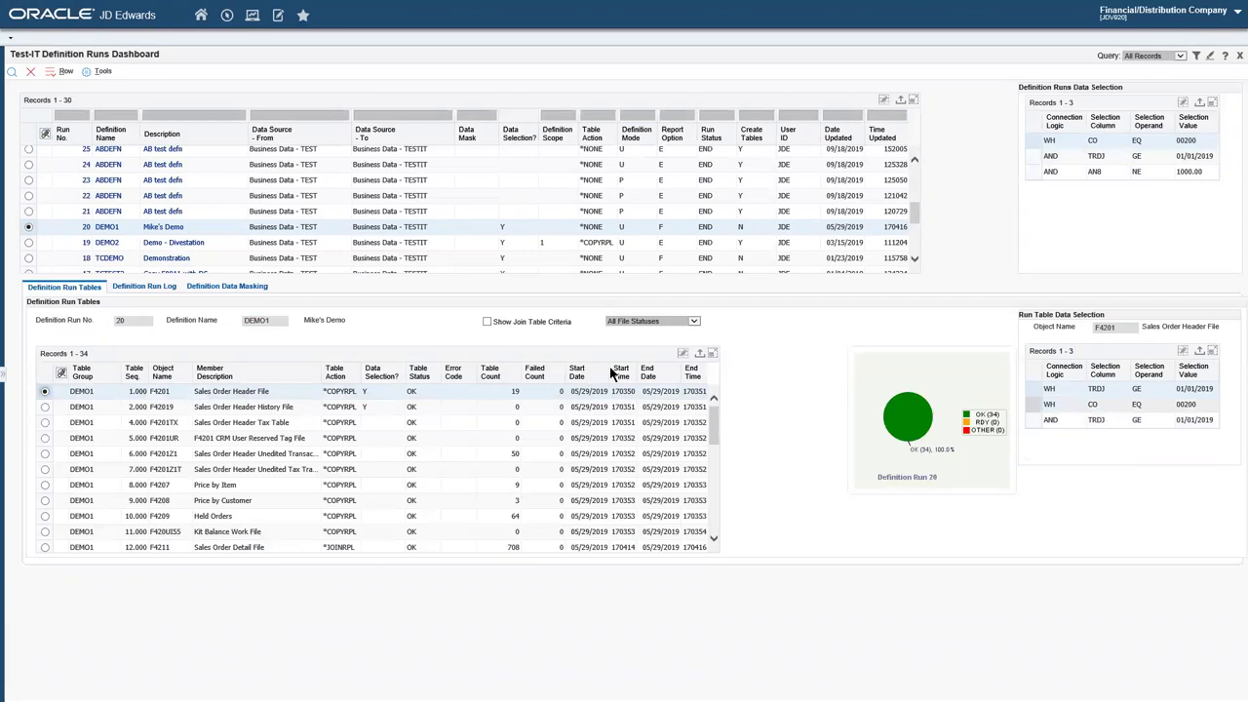
click(44, 407)
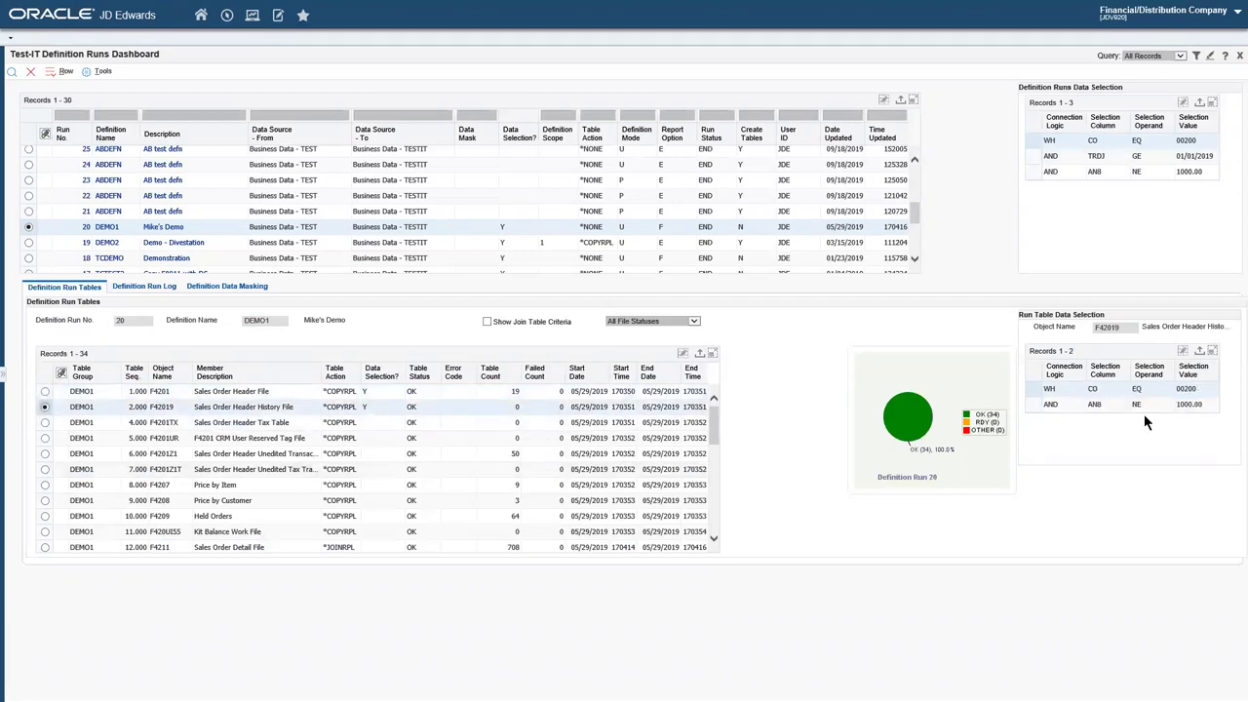
click(44, 422)
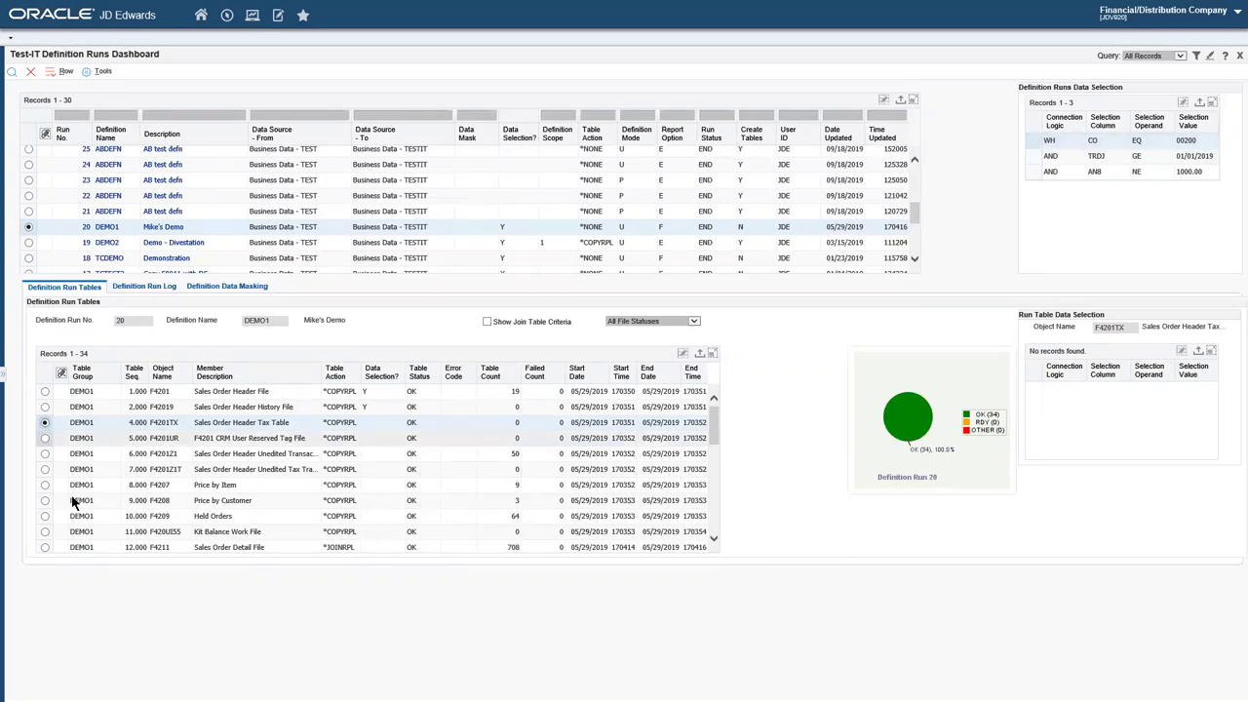
scroll(185, 523, down, 1)
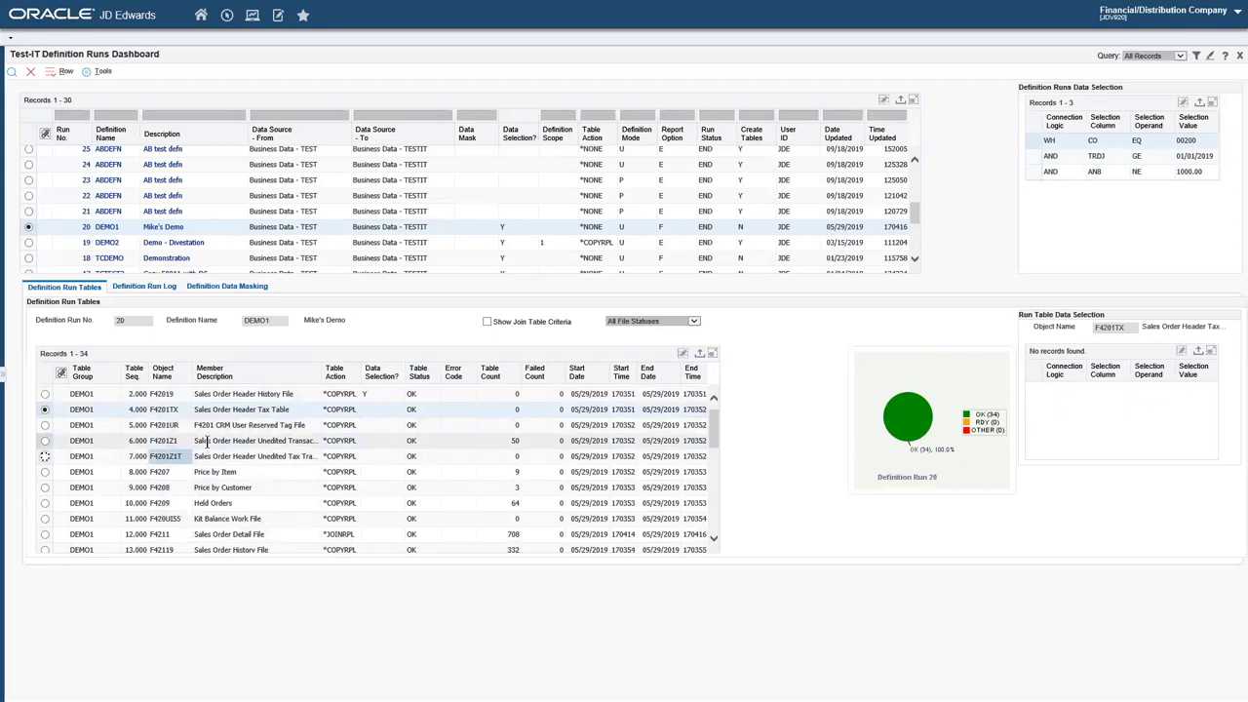
click(30, 73)
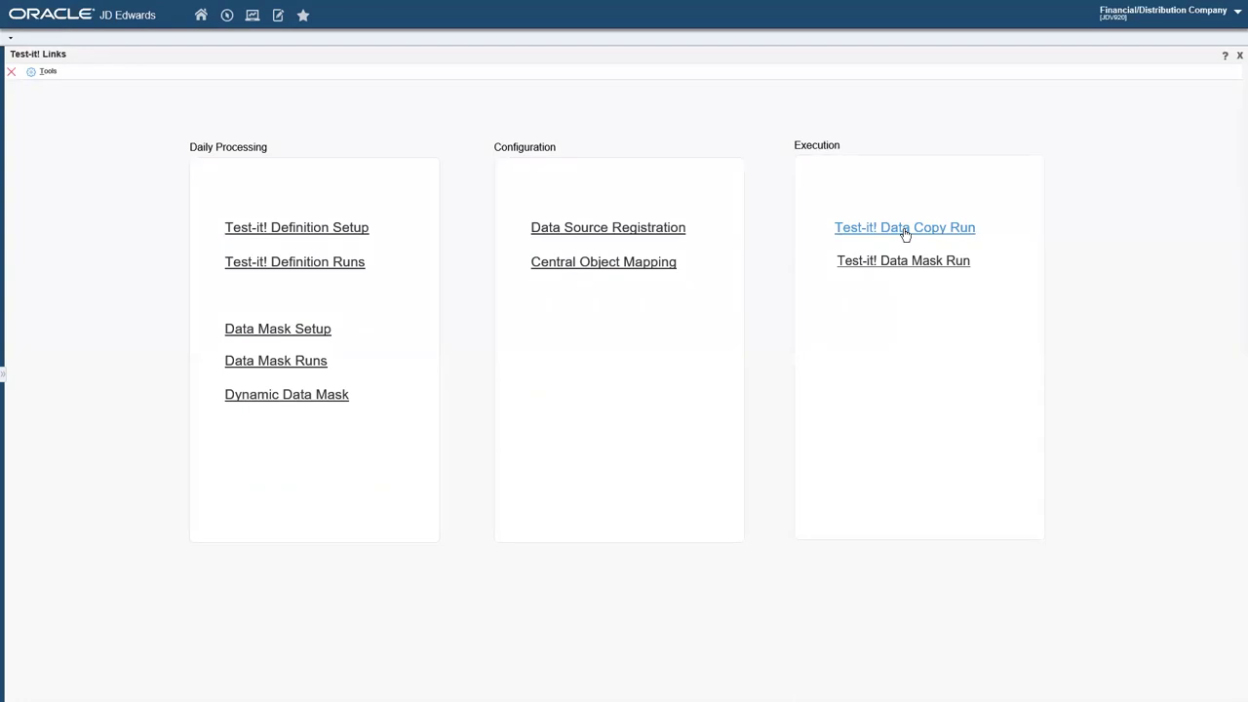
- Switch to PowerPoint and start the slide show from the Data Mask slide 18
key(alt+Tab)
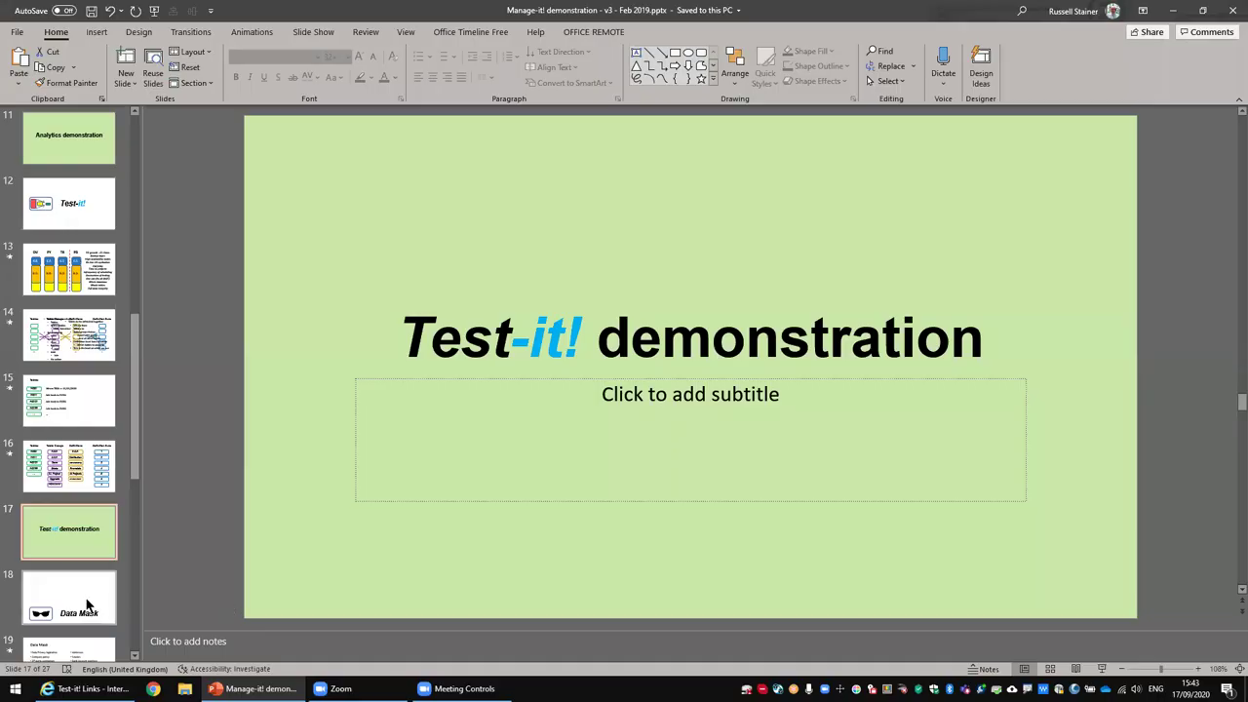
click(88, 603)
click(1103, 670)
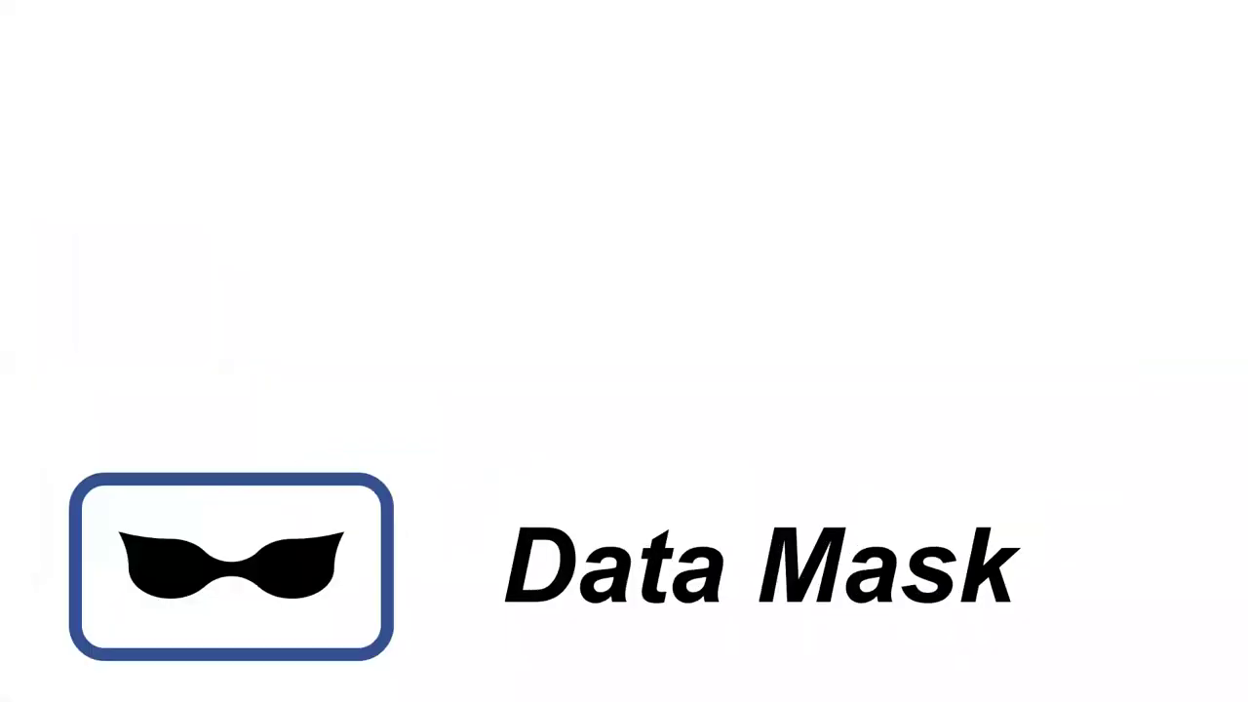
- Reveal the Data Privacy legislation, Company policy and 3rd-party contractors bullets
key(Right)
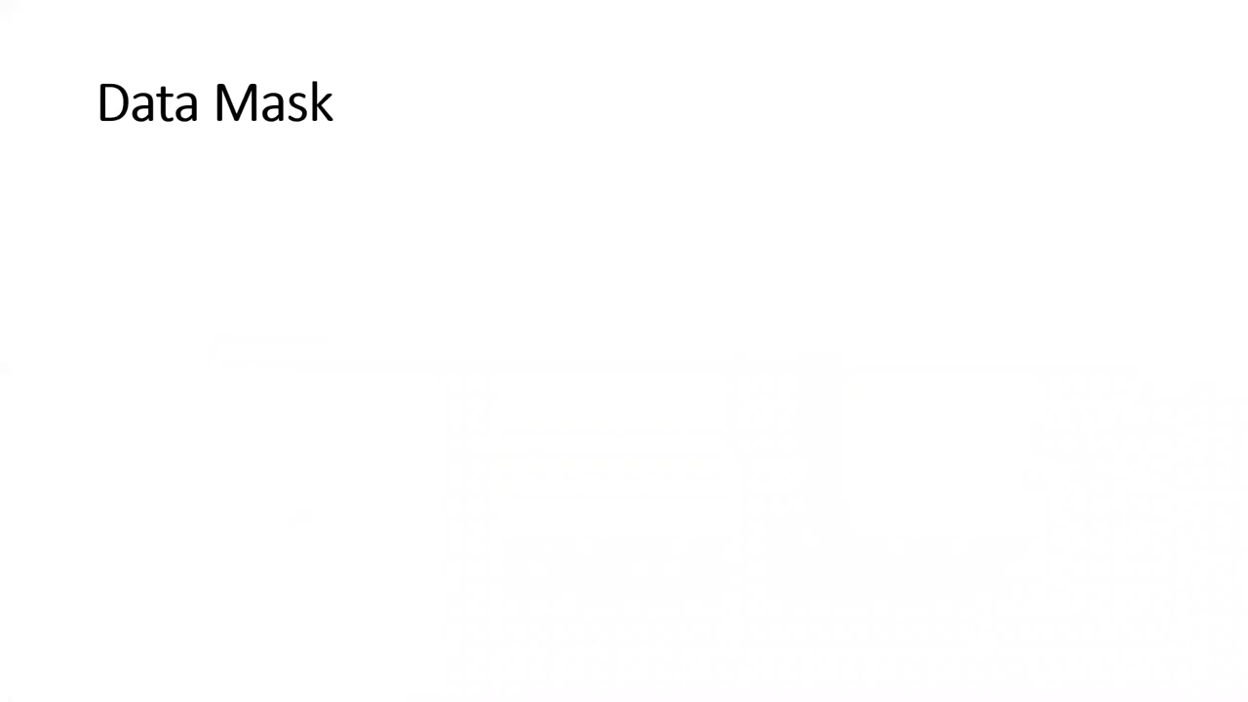
key(Right)
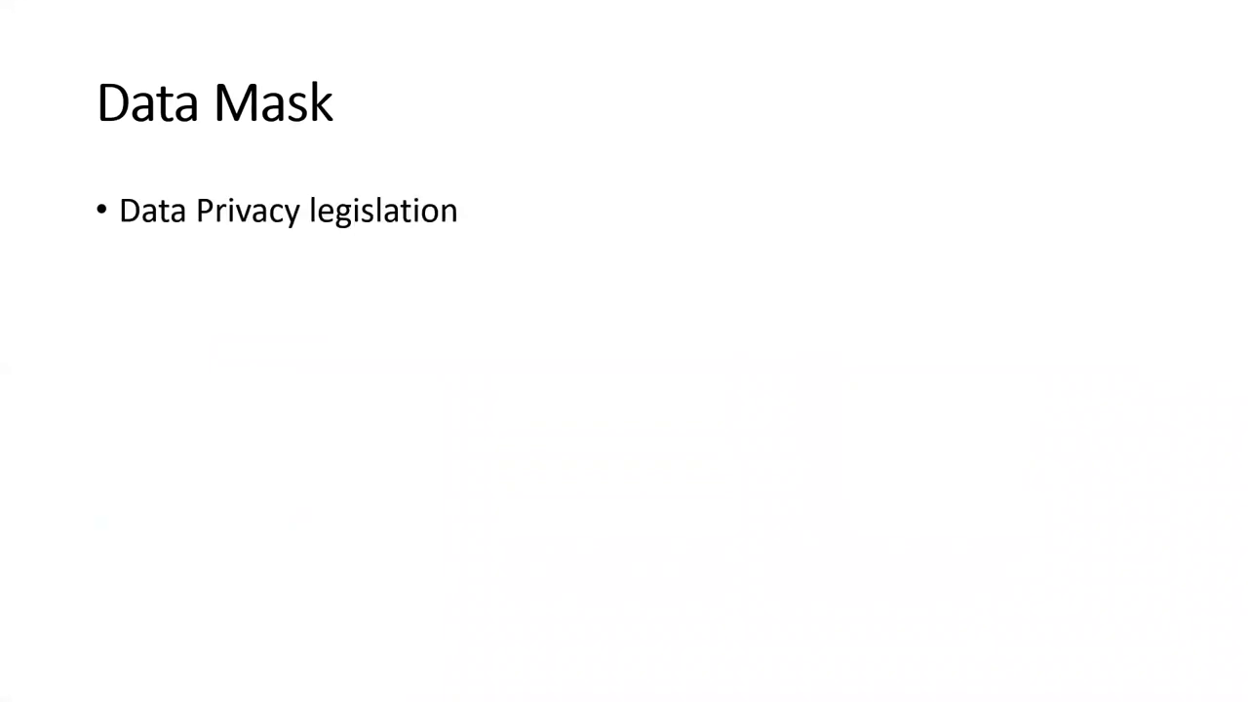
key(Right)
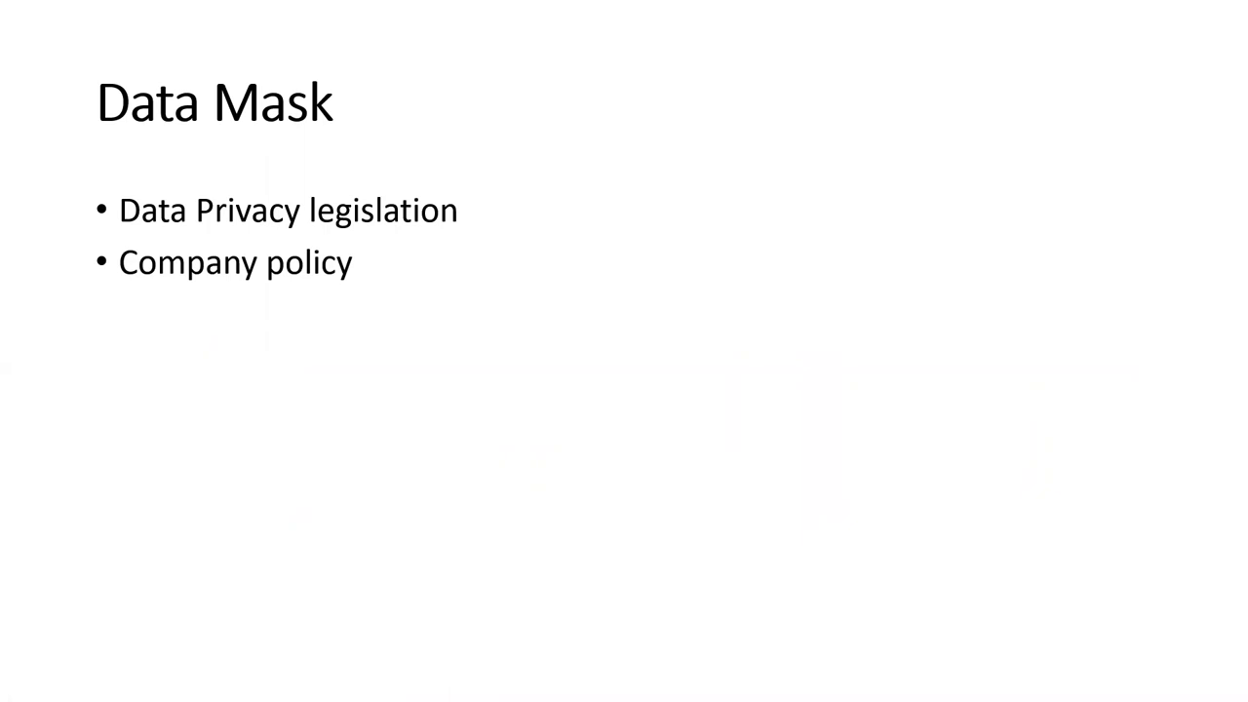
key(Right)
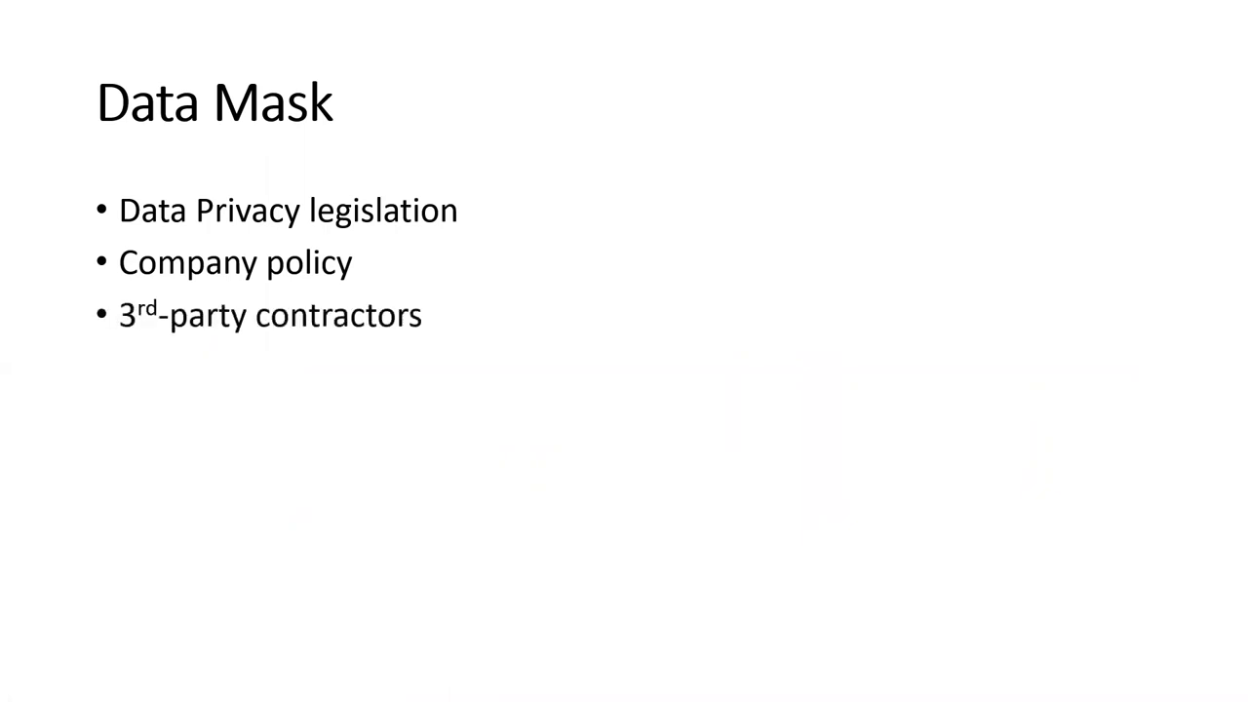
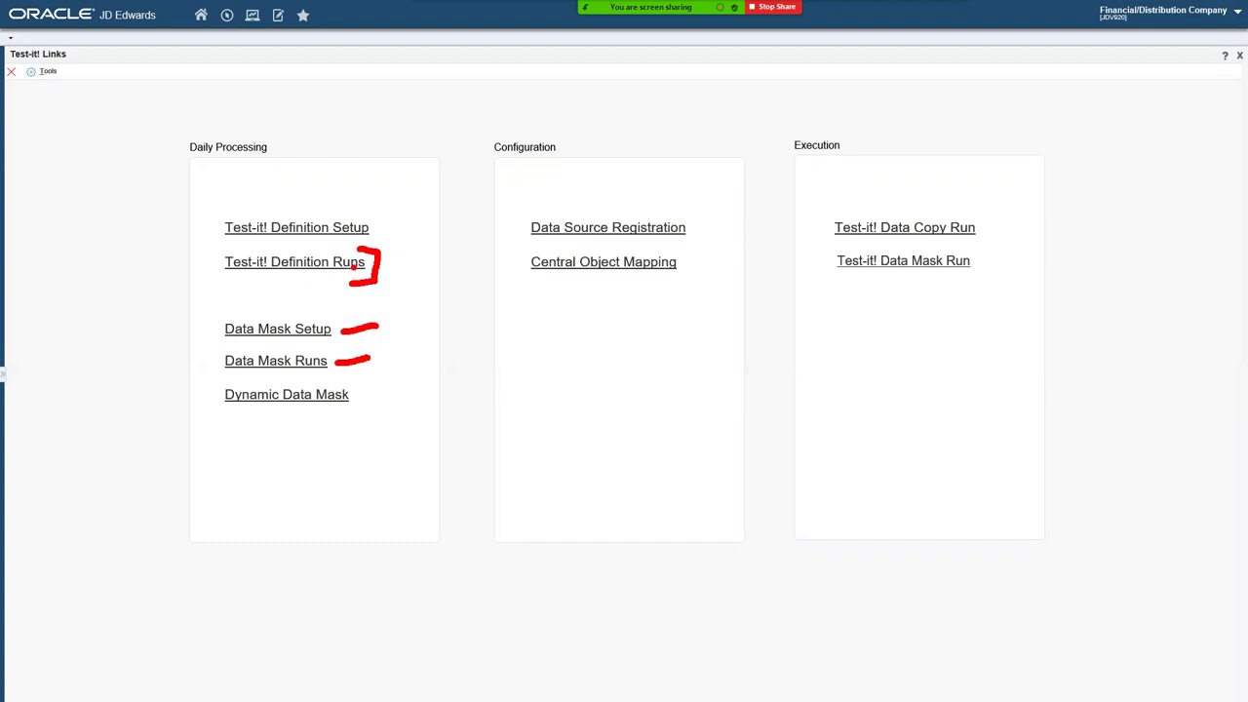
- Mark up the Dynamic Data Mask and Test-it! Data Mask Run links, then open Data Mask Setup
click(352, 273)
drag(357, 400, 409, 386)
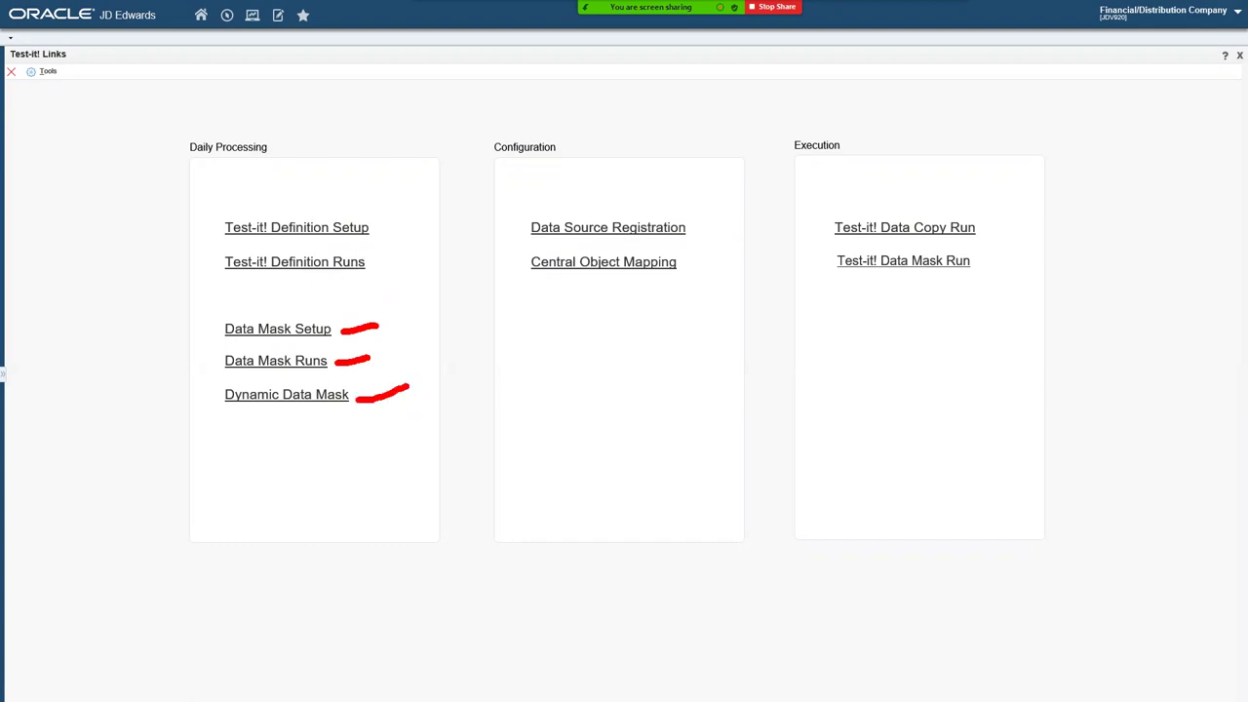
key(Escape)
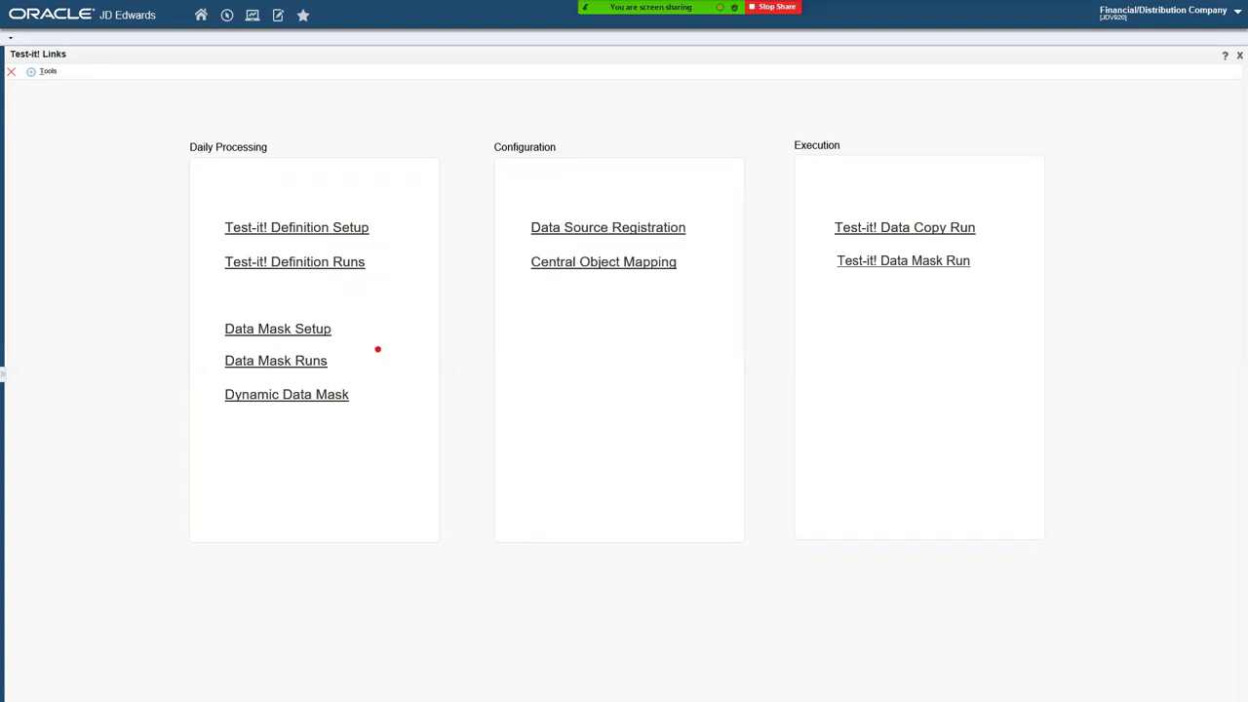
drag(828, 270, 761, 337)
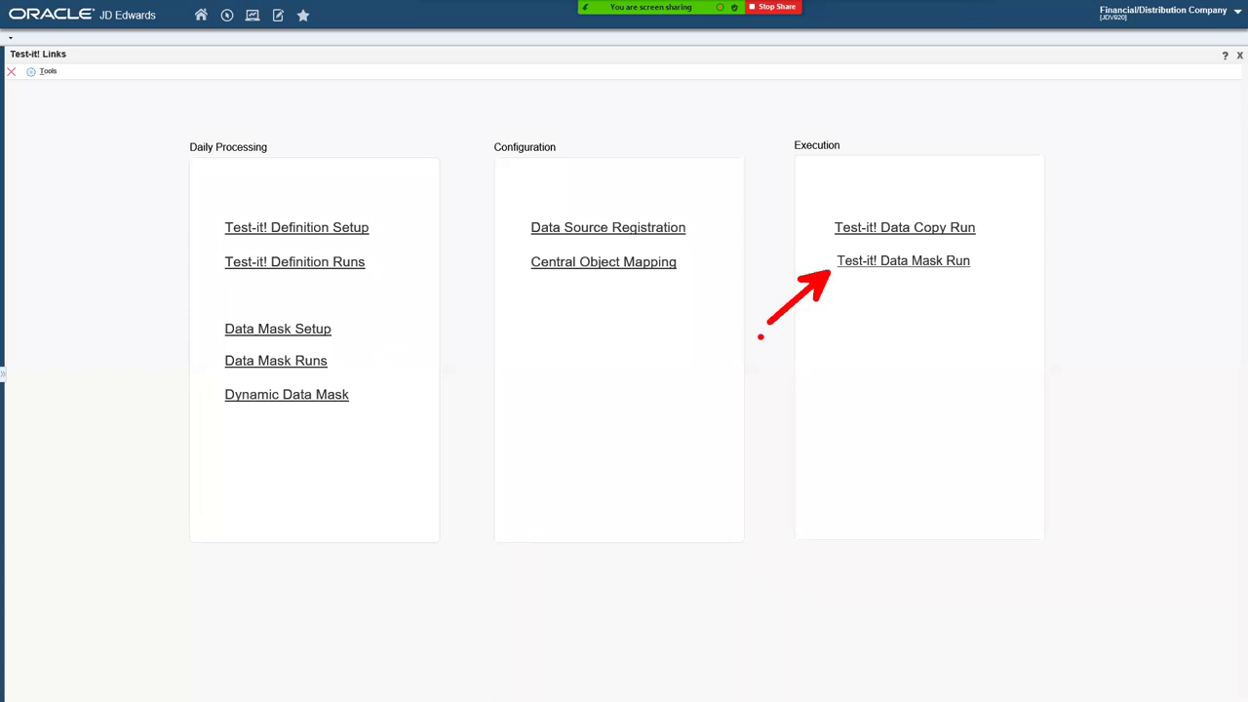
key(Escape)
click(291, 330)
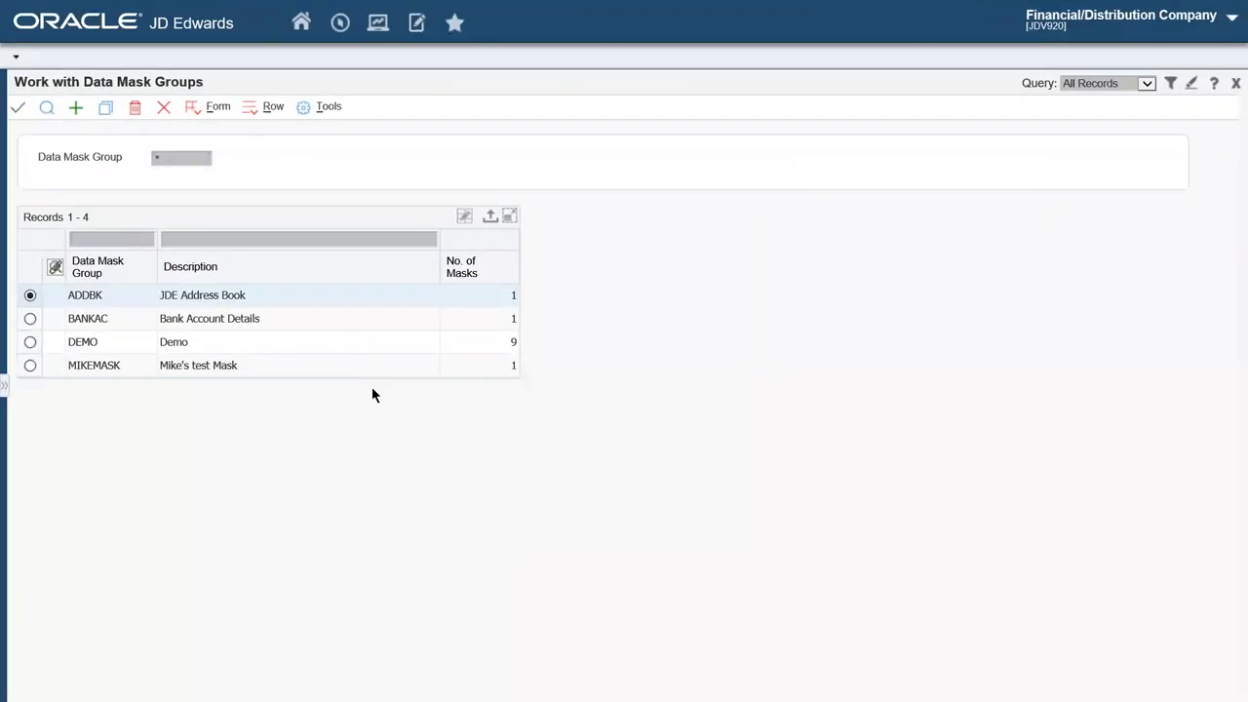
- Open Group Detail for the DEMO mask group from the Row menu
click(31, 343)
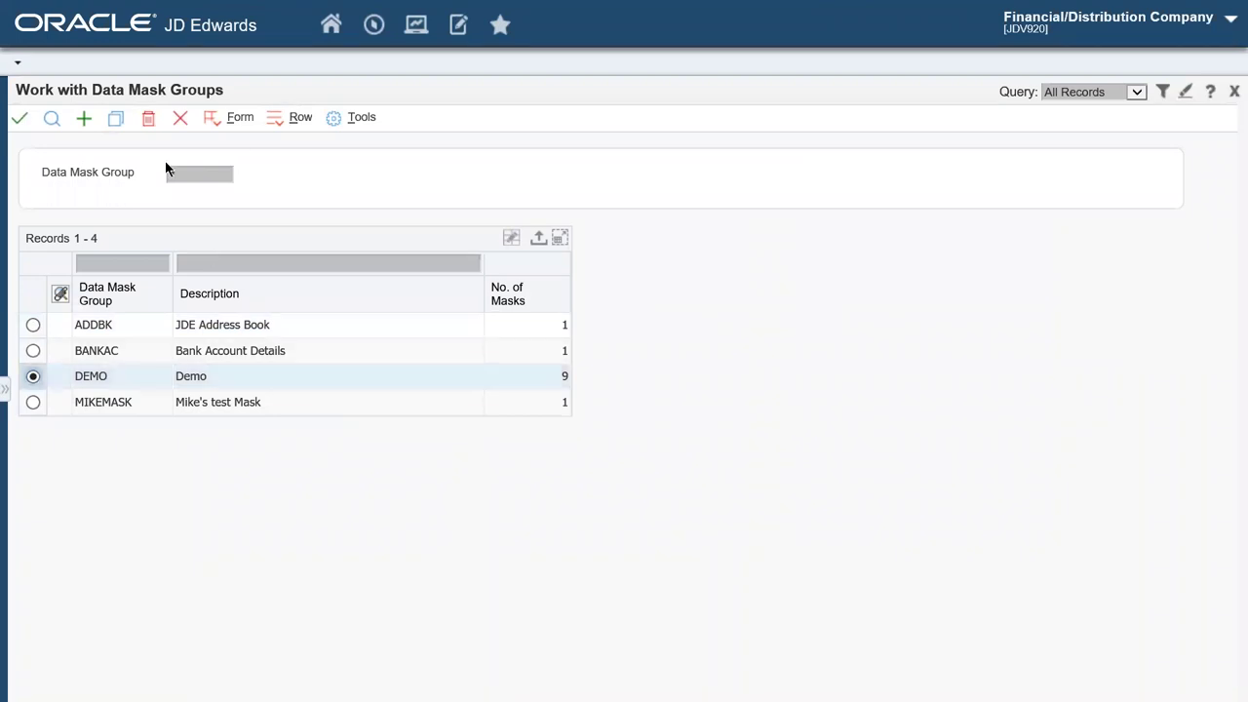
click(289, 118)
click(349, 258)
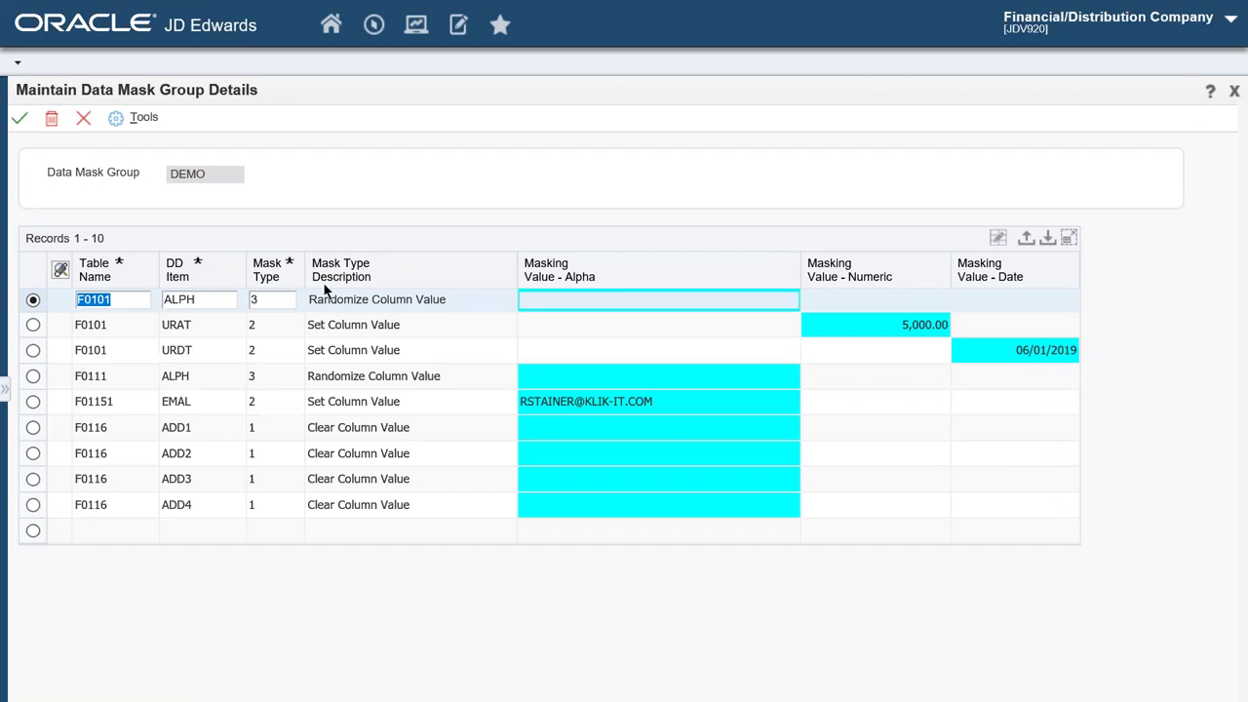
- Step through the DEMO rules (URAT, URDT, ALPH, ADD1–ADD4, EMAL), then cancel without saving
click(207, 301)
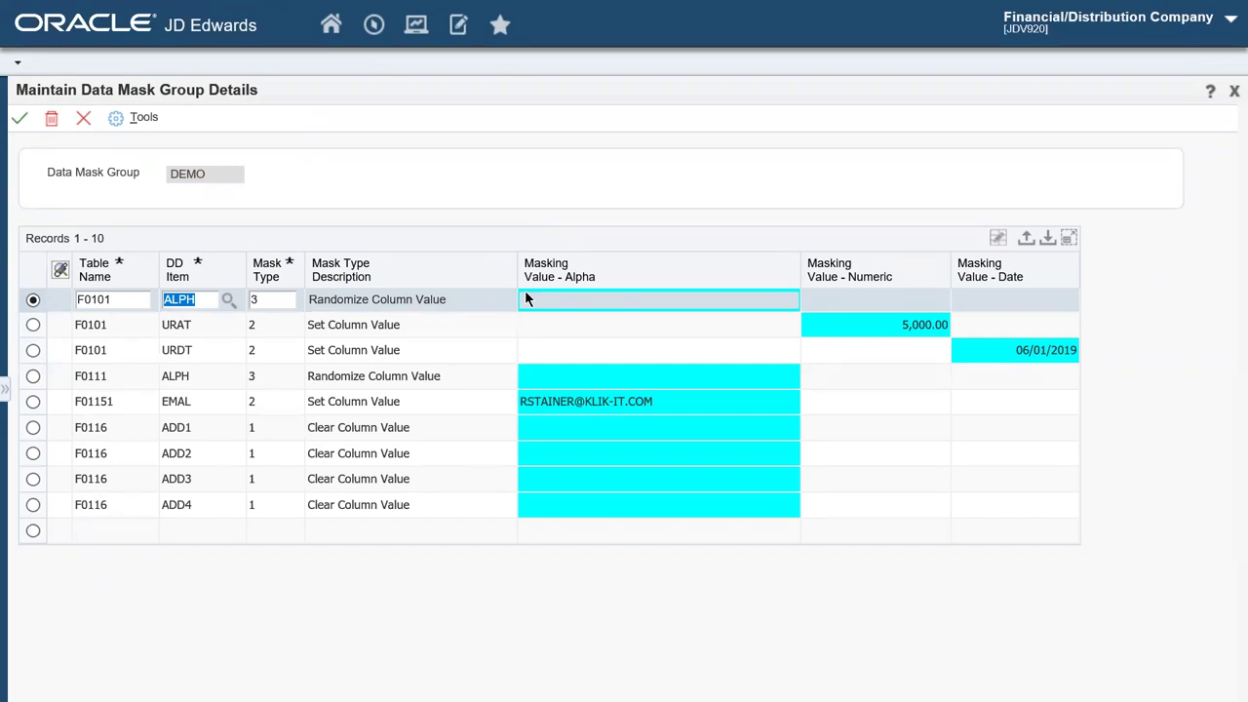
key(Down)
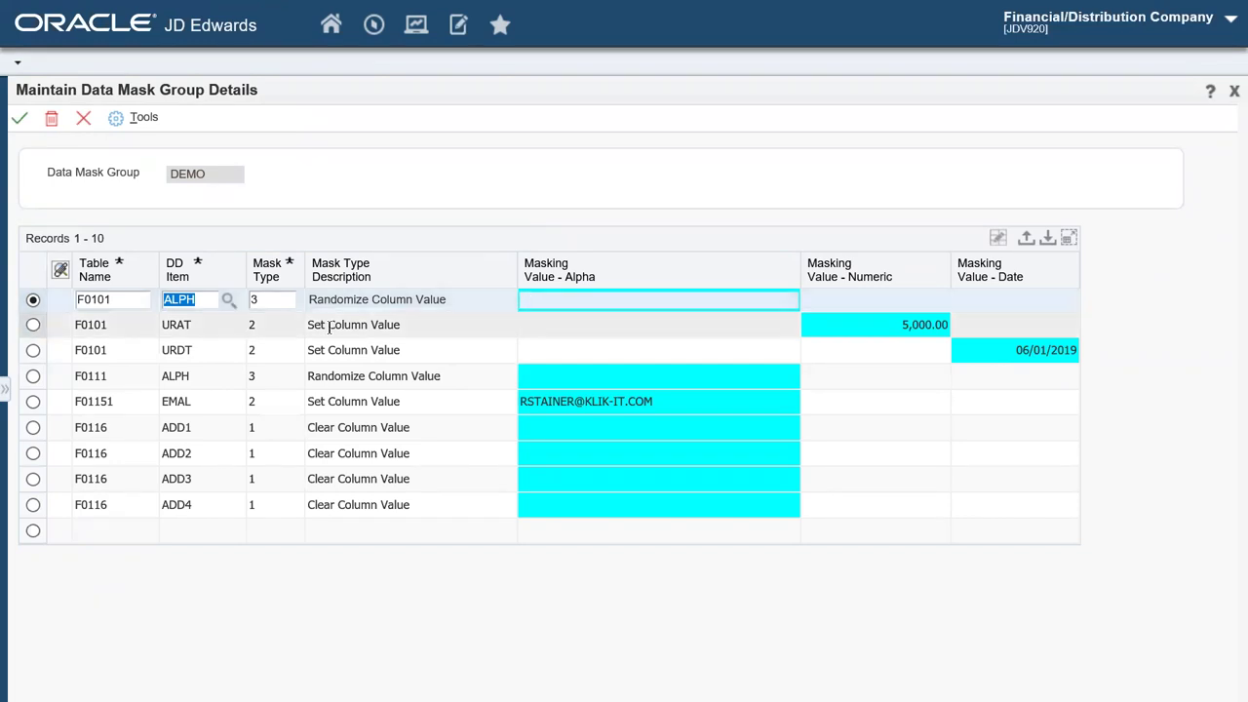
key(Down)
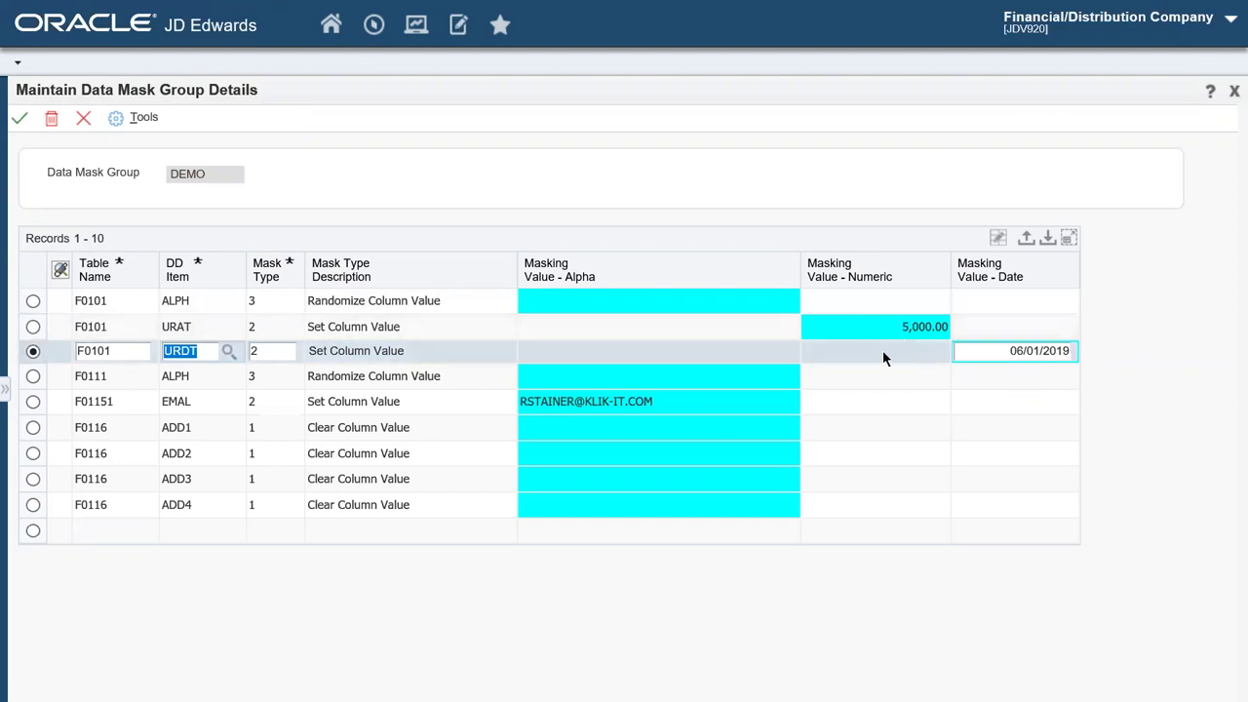
click(204, 376)
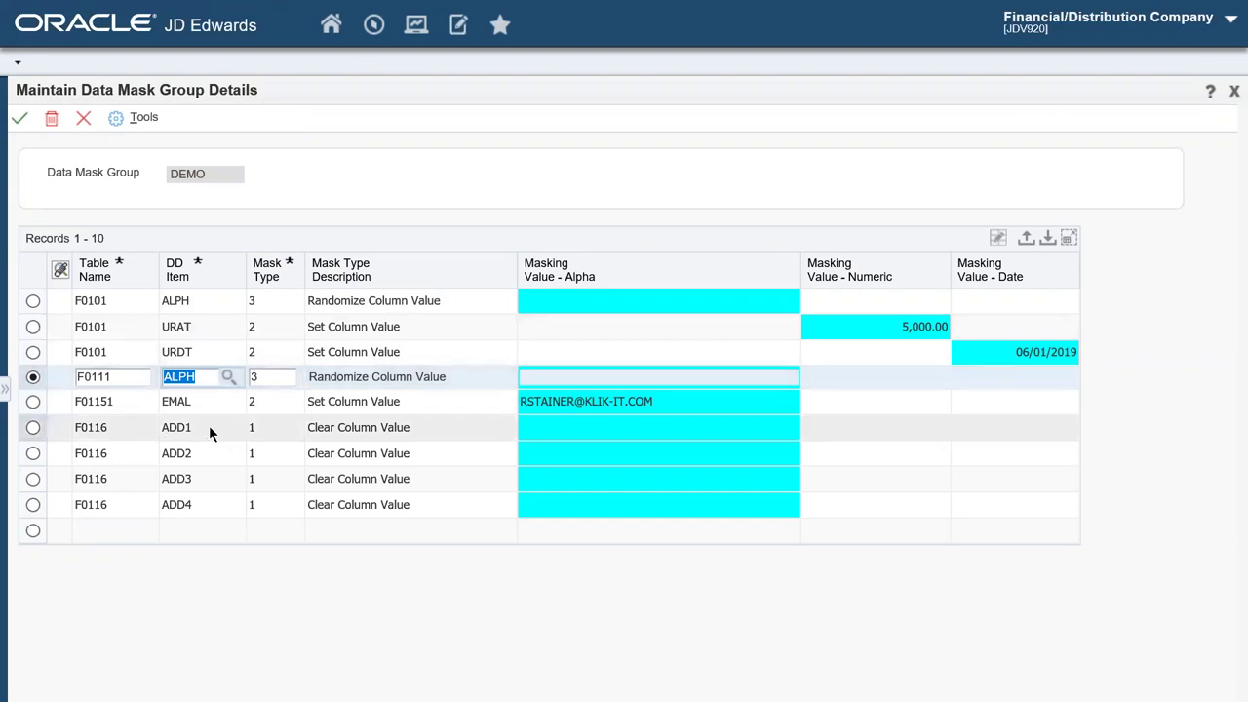
drag(211, 429, 223, 509)
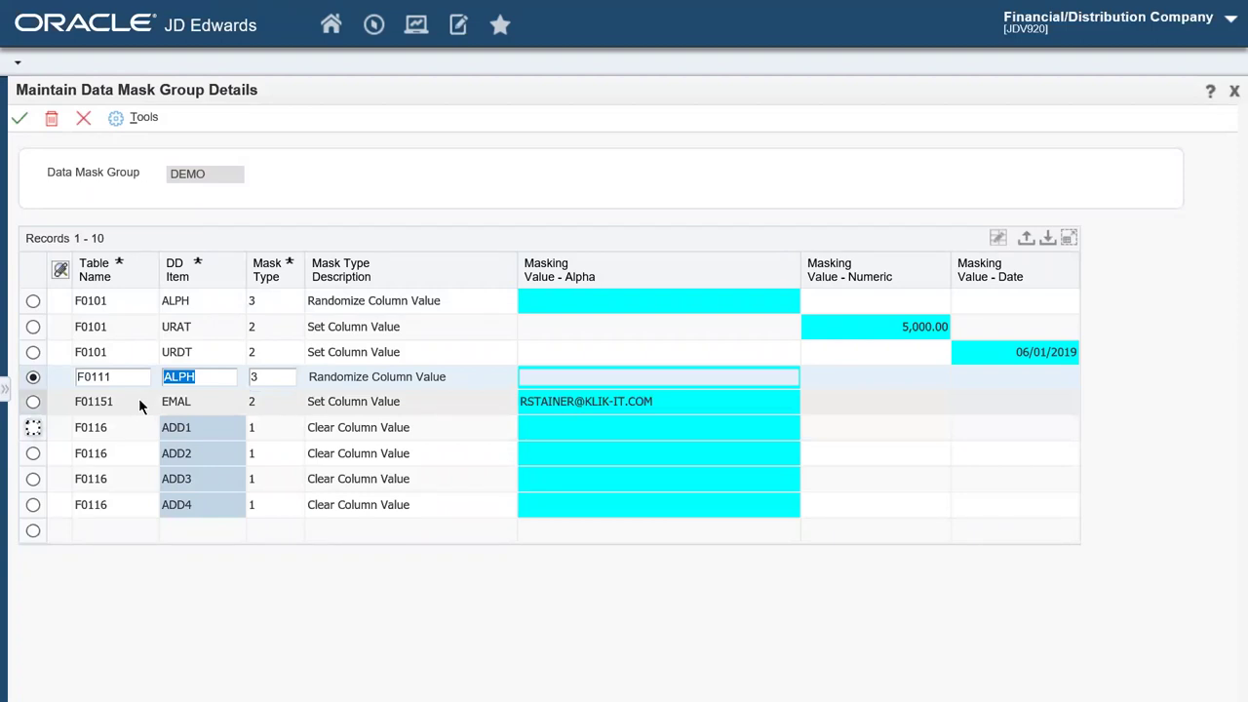
click(199, 404)
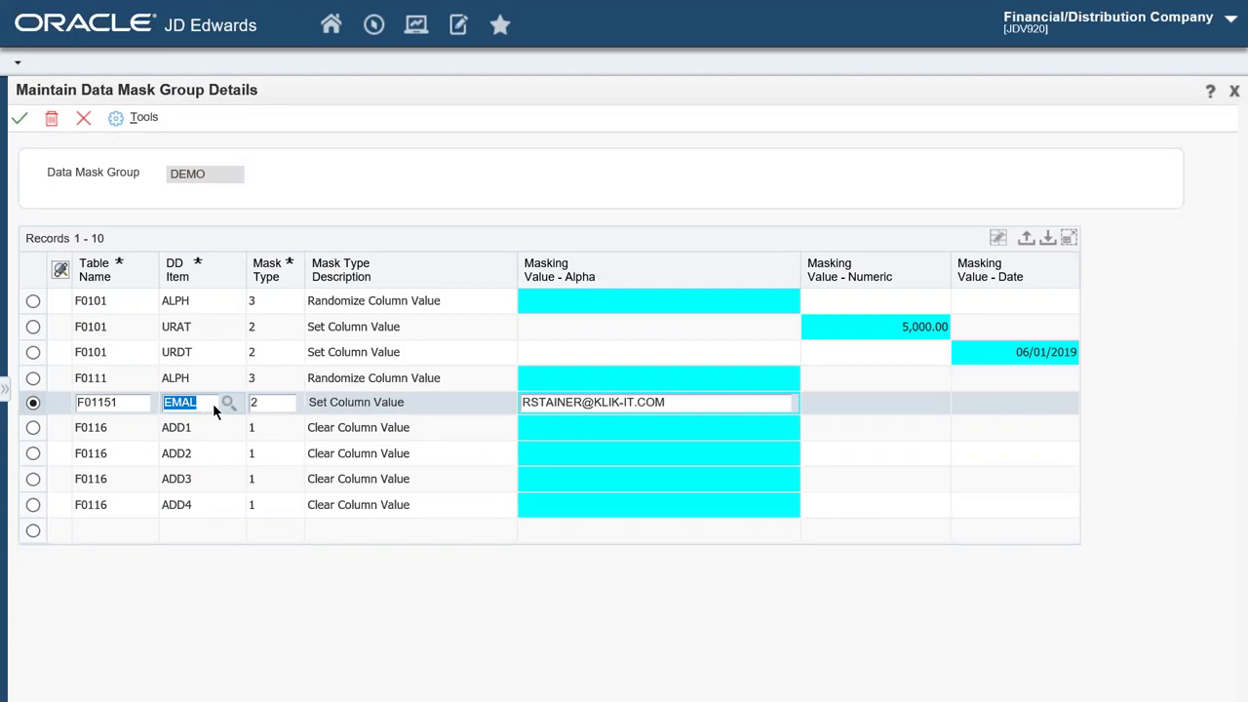
click(682, 406)
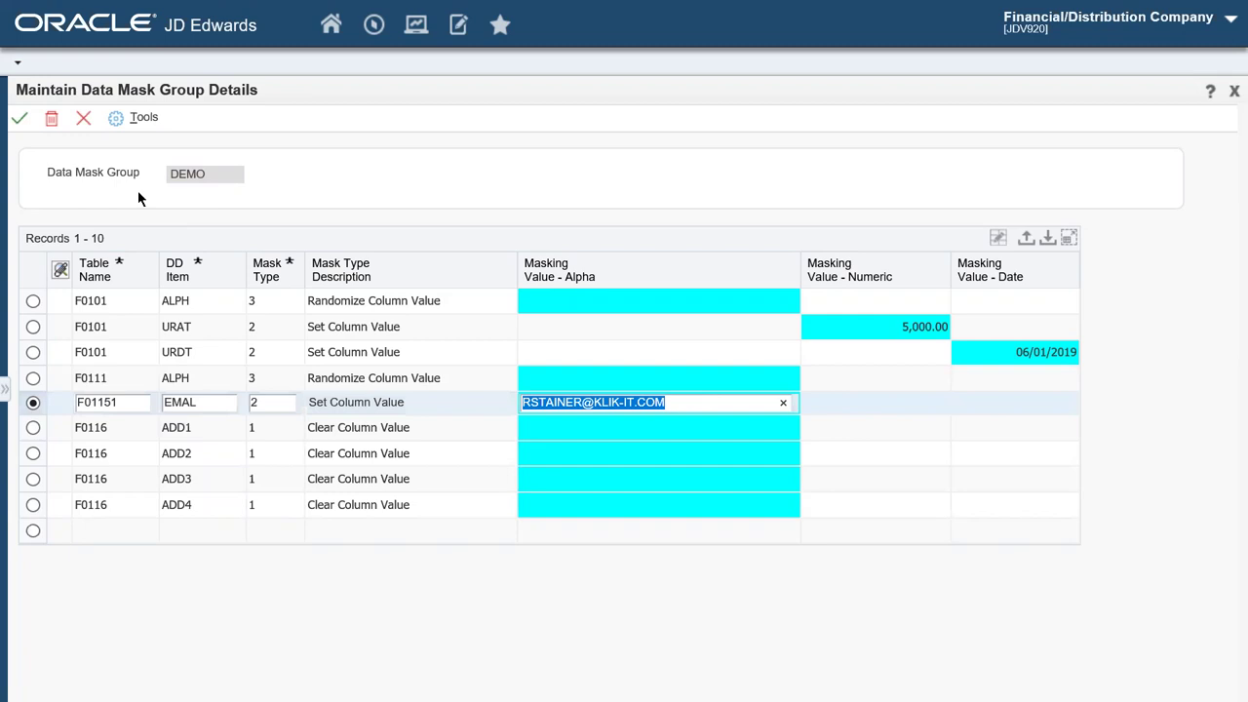
click(84, 118)
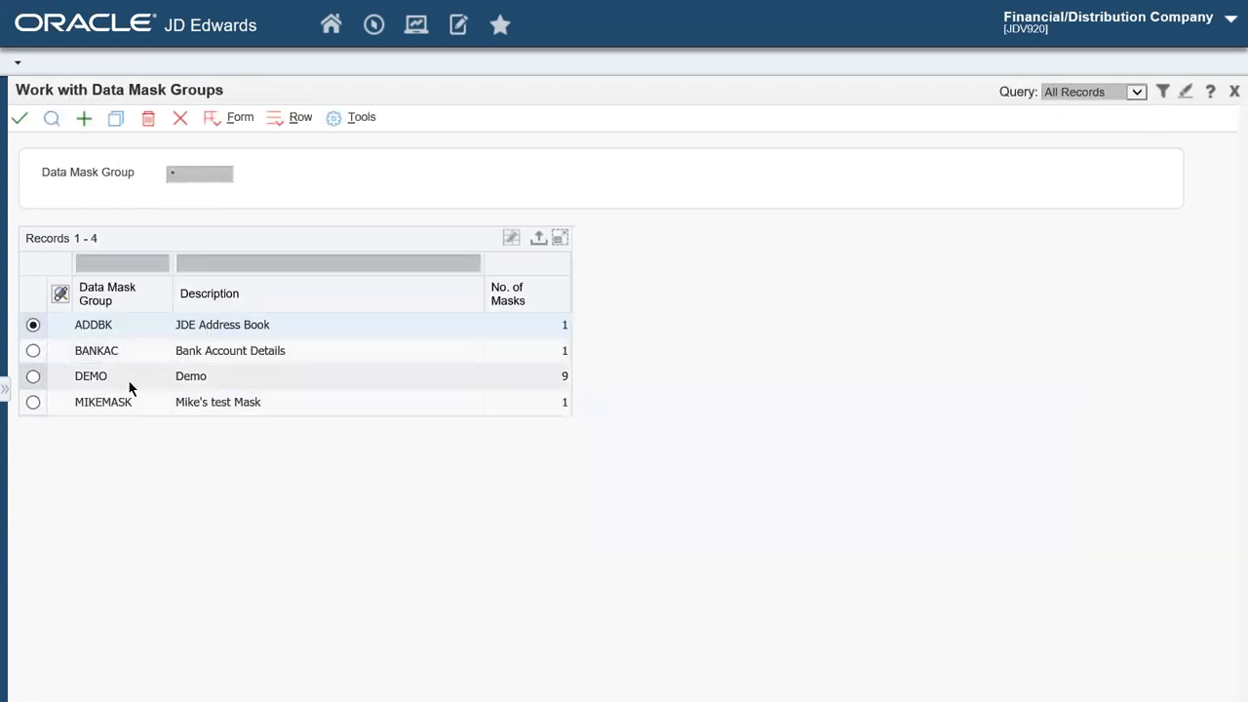
- Close the mask group list and open the Dynamic Data Mask link on Test-it! Links
click(181, 118)
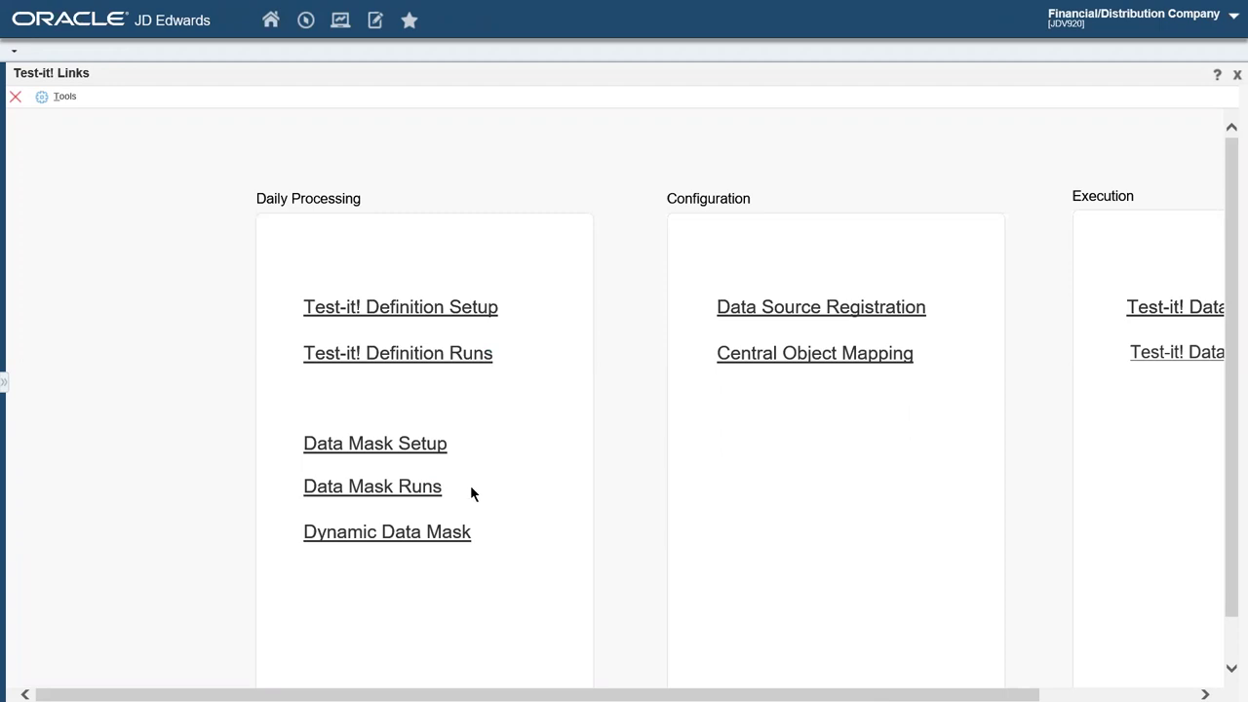
click(437, 537)
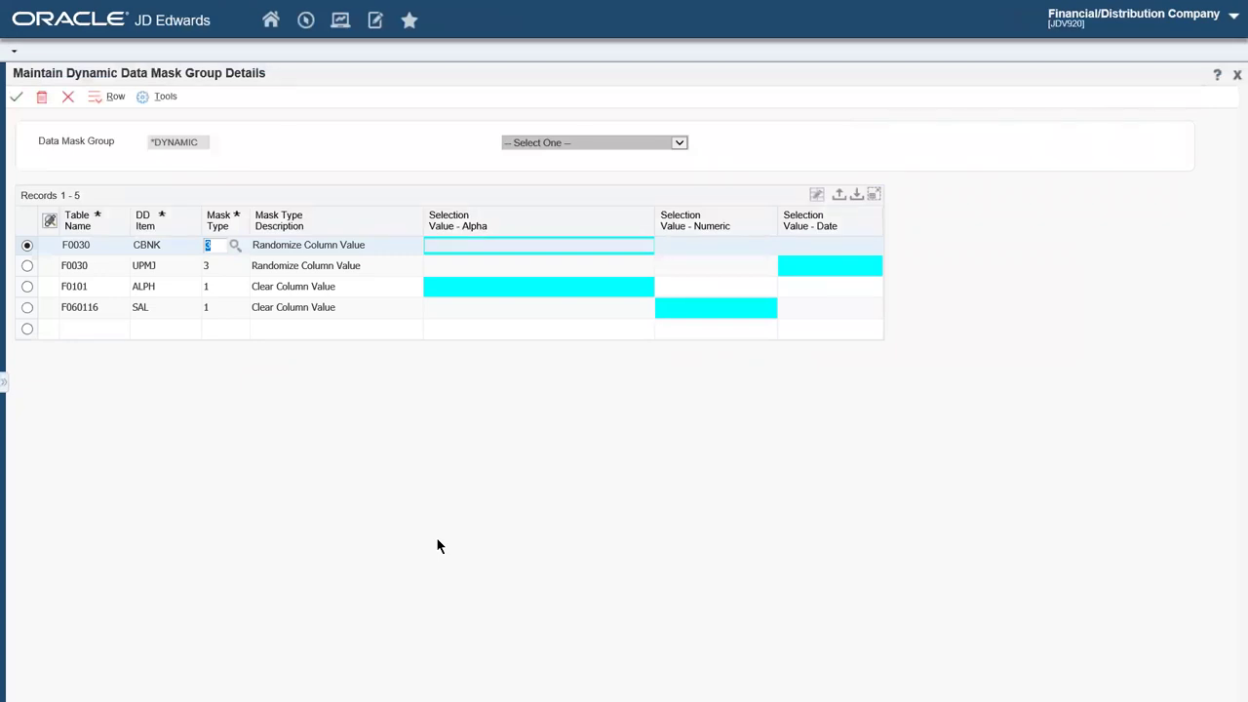
- Review the dynamic mask rules and select the F060116 salary rule
click(115, 246)
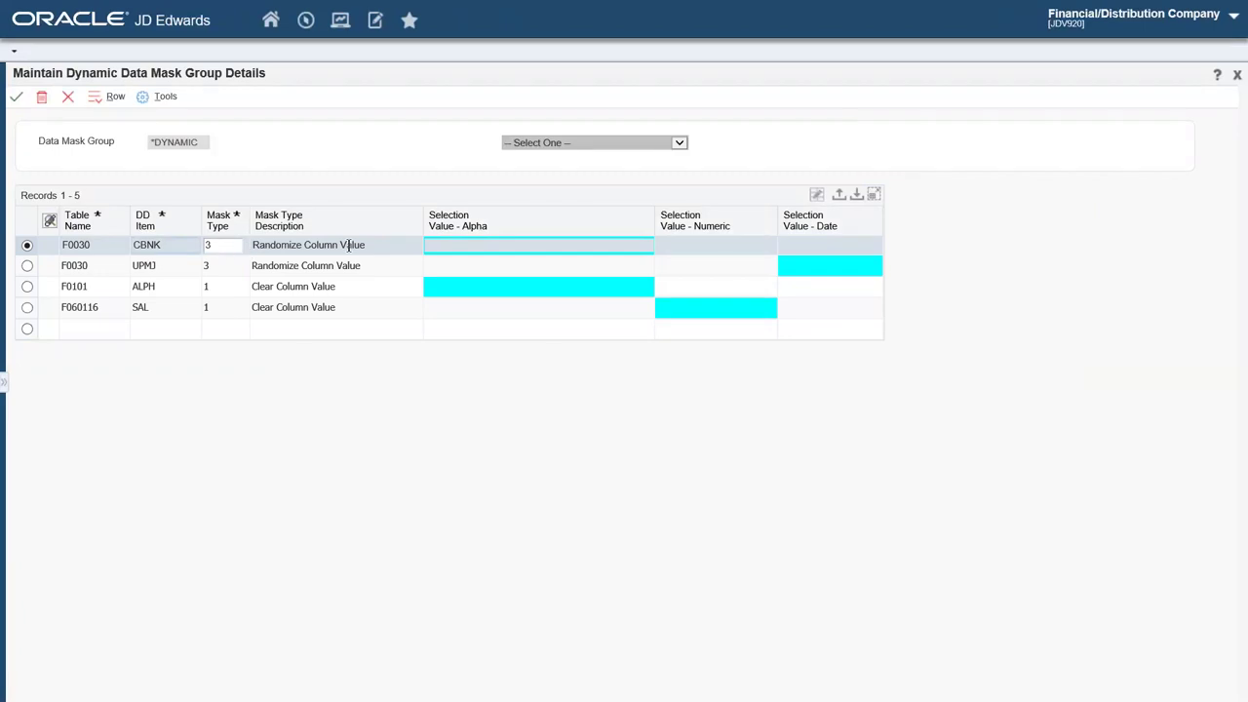
click(28, 307)
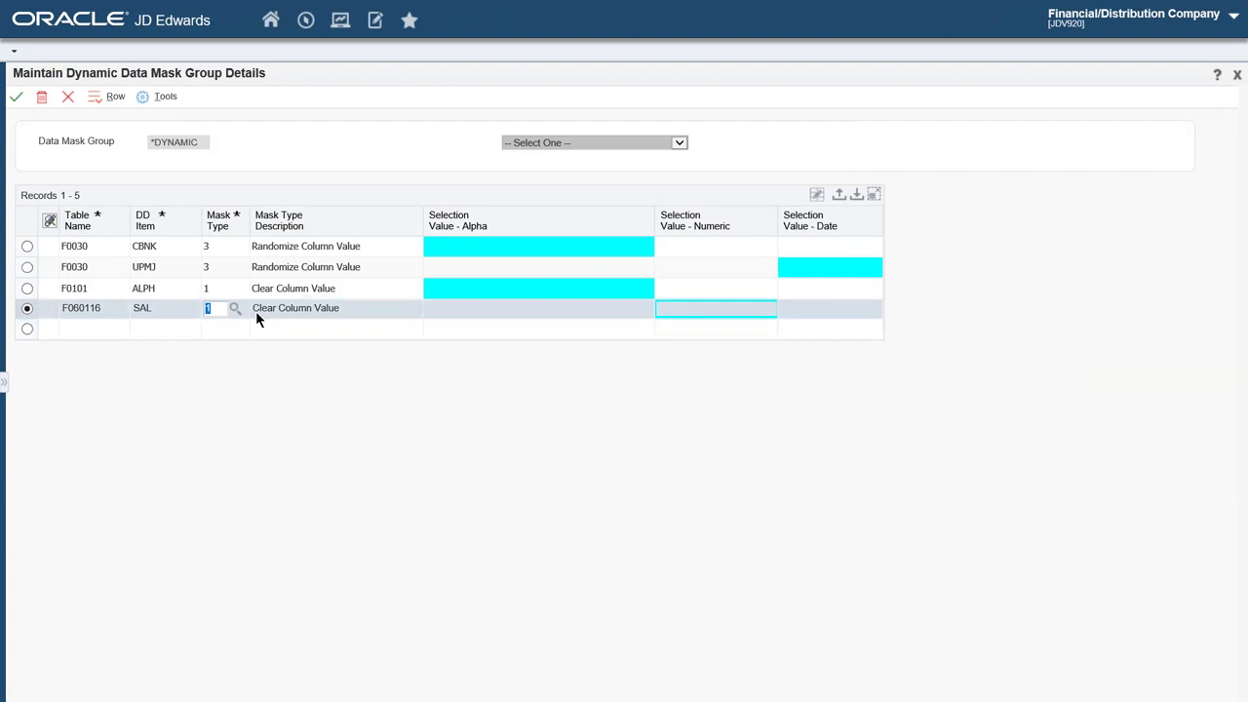
click(157, 332)
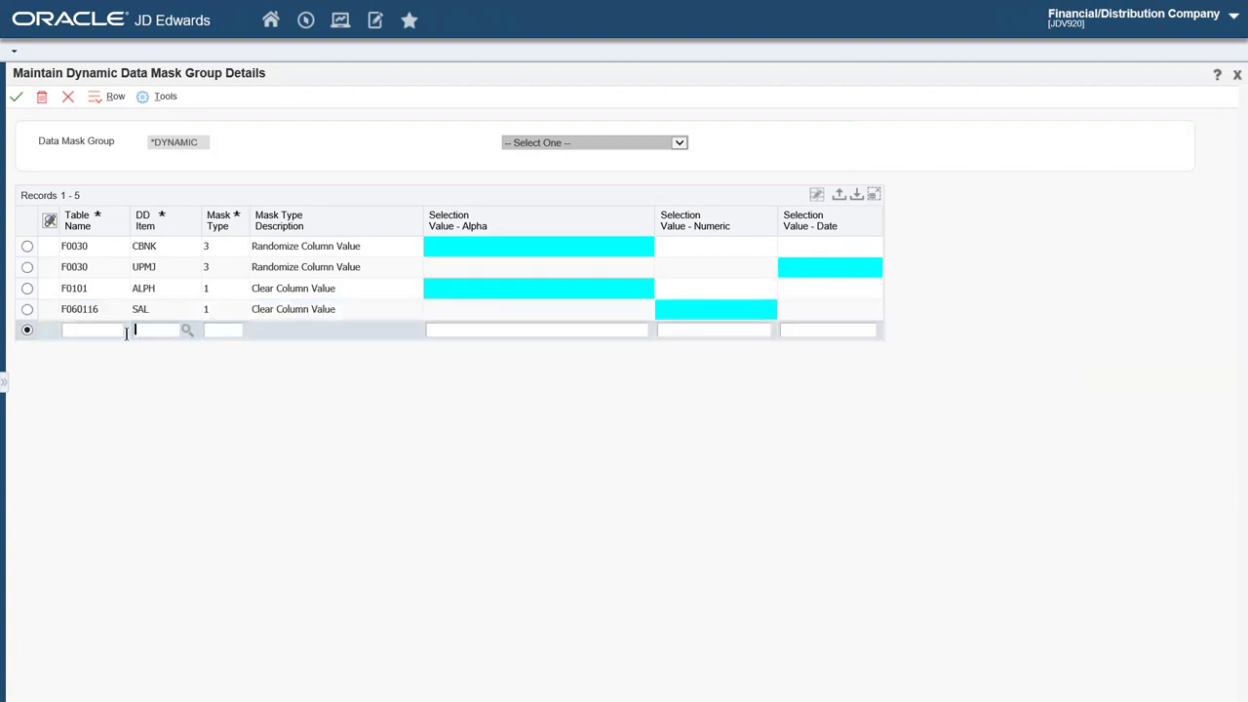
click(87, 309)
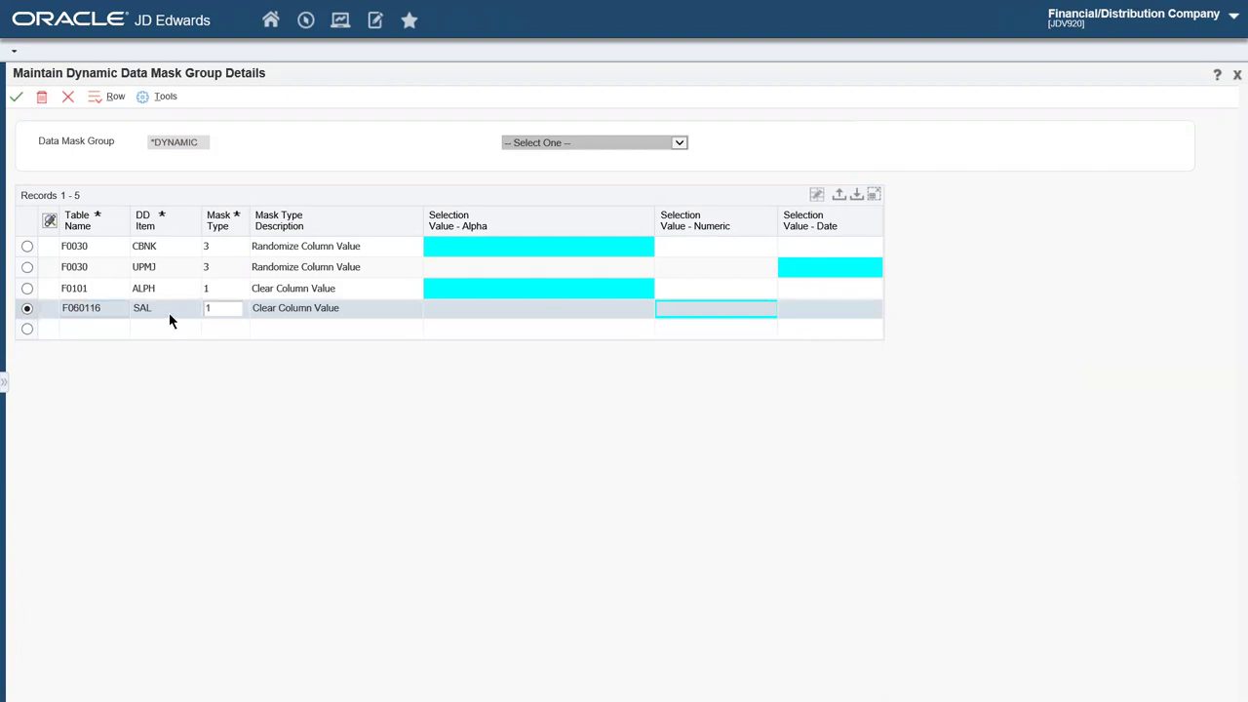
- Choose Business Data - TEST as the target, check the Row menu, then cancel without saving
click(576, 144)
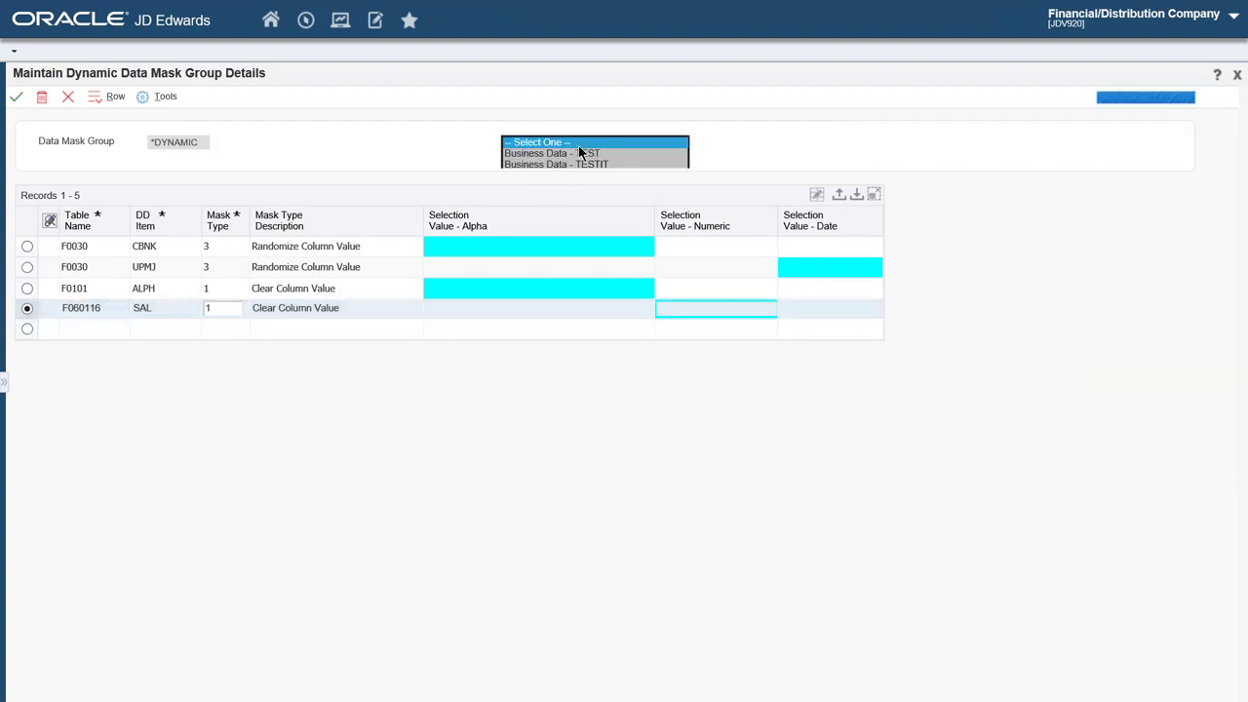
click(582, 153)
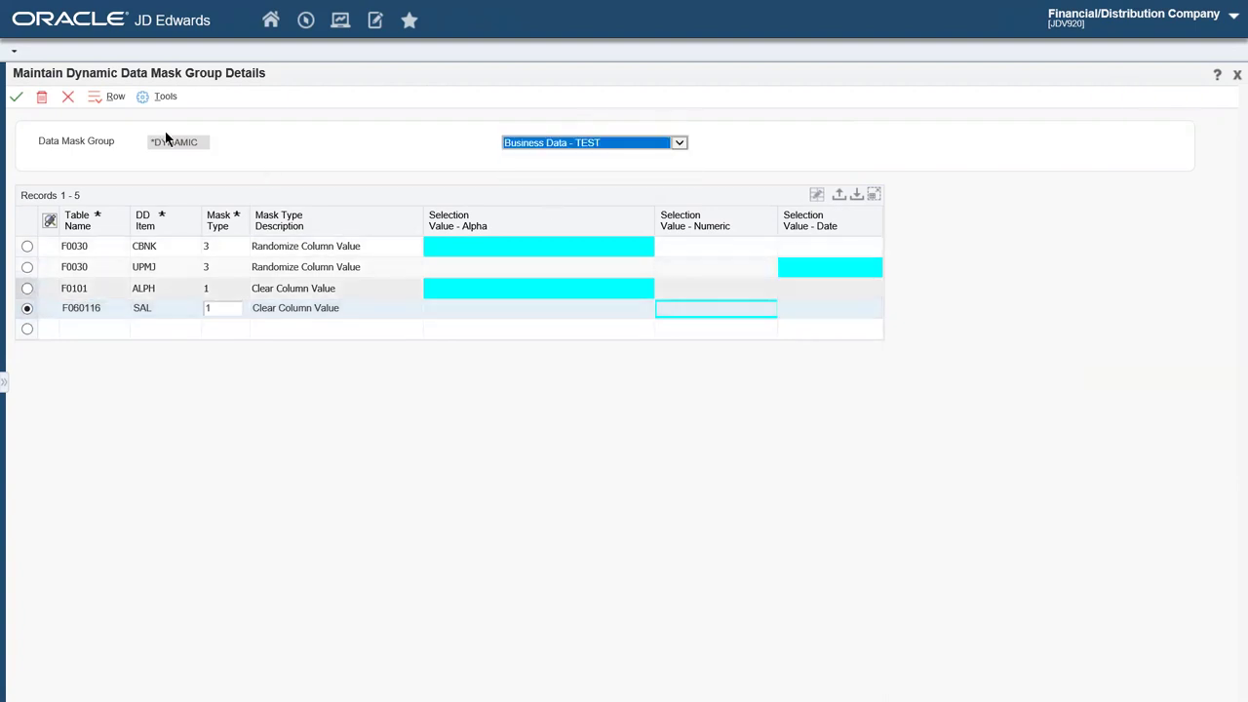
click(108, 98)
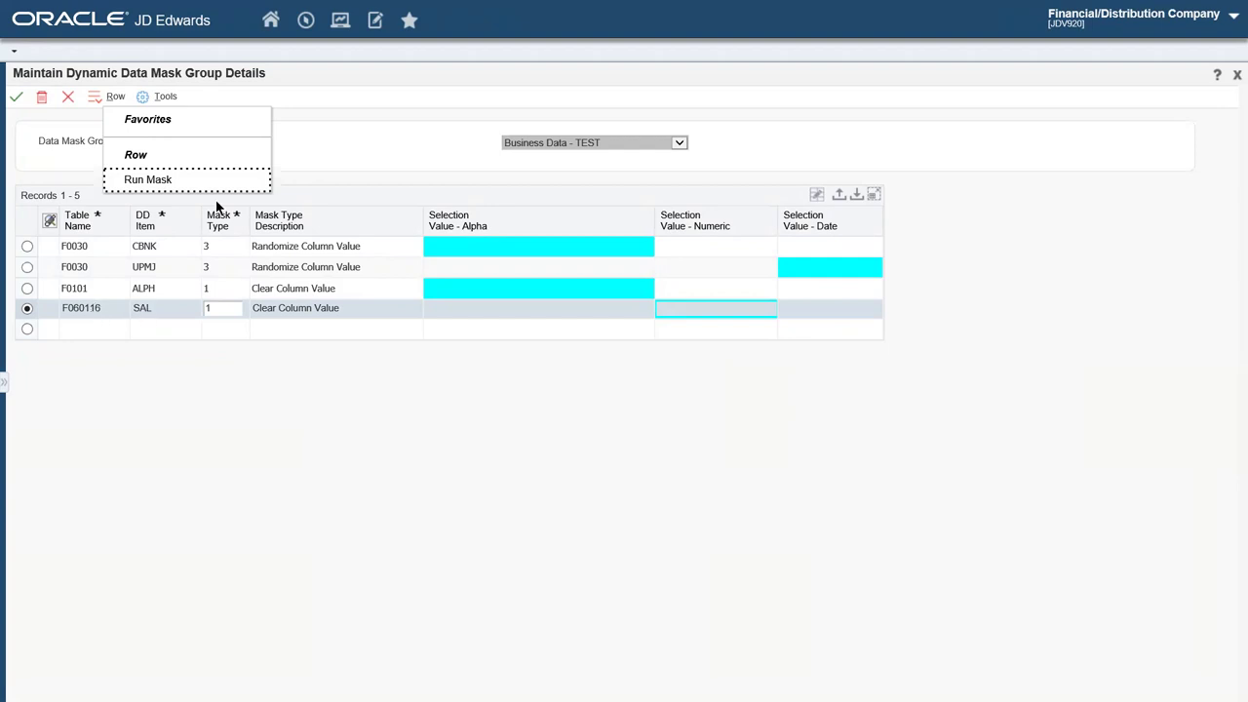
click(322, 137)
click(69, 97)
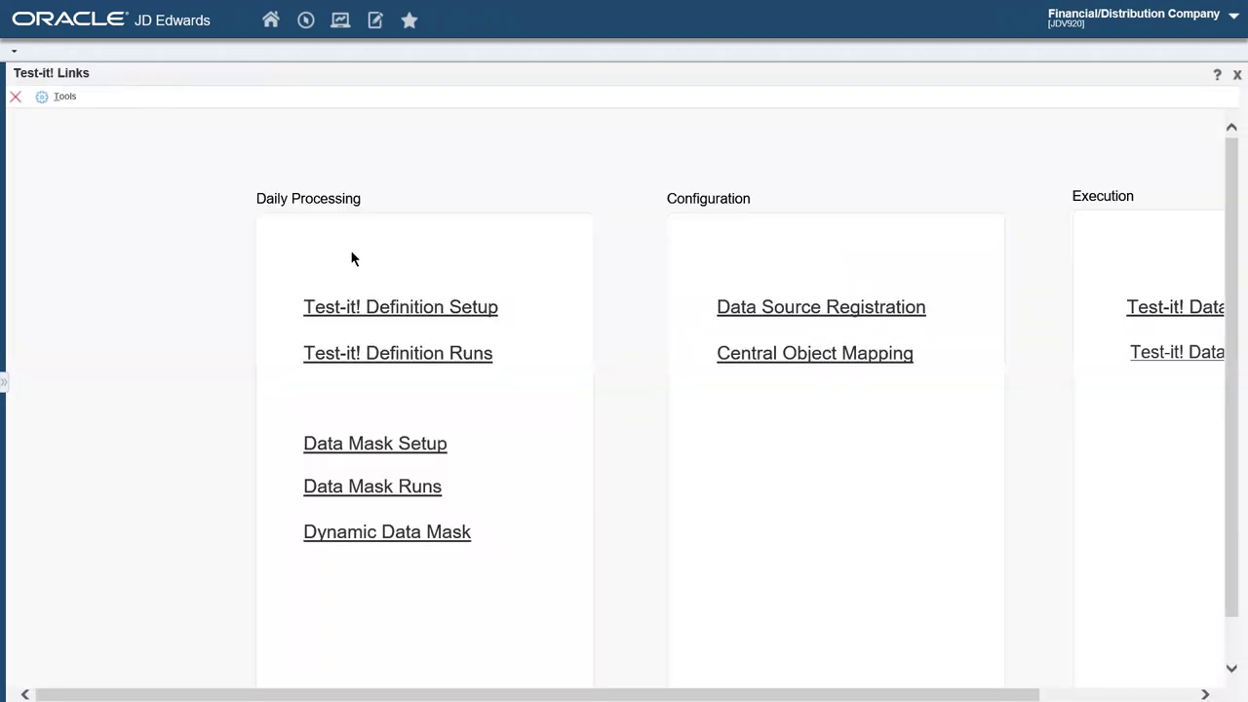
- Switch to PowerPoint and present slide 22, the benefits summary, full screen
key(alt+Tab)
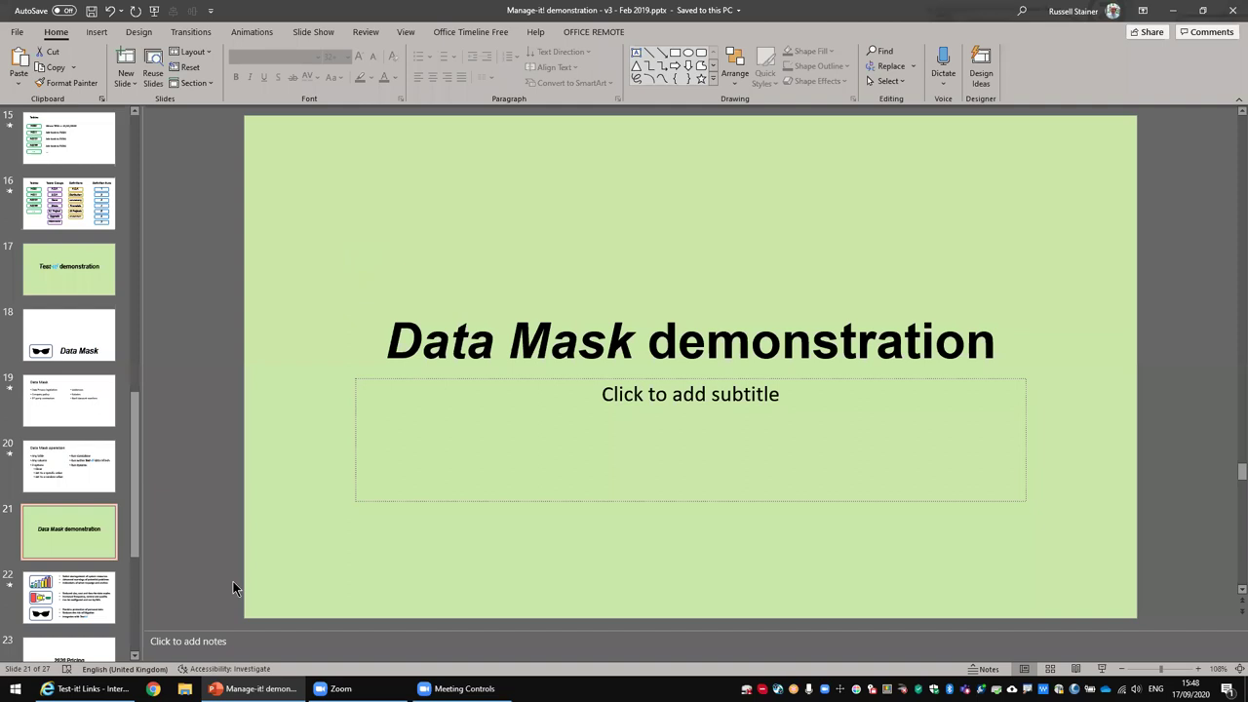
click(94, 599)
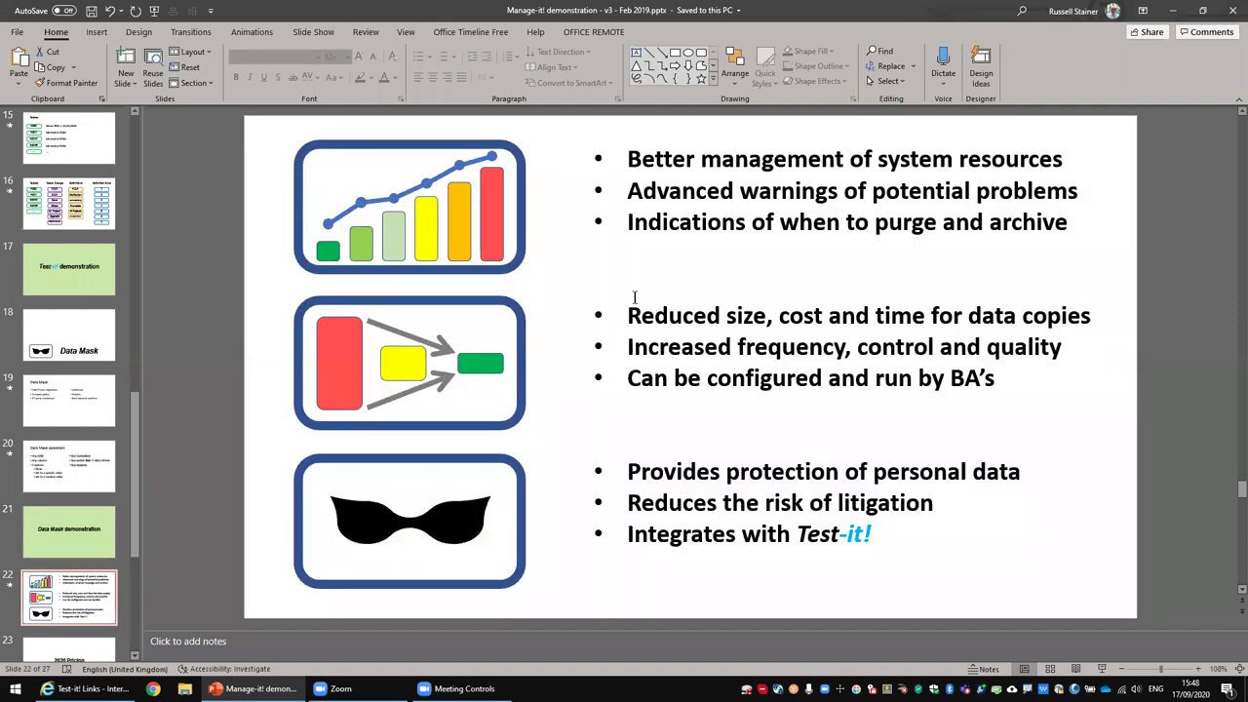
click(1103, 669)
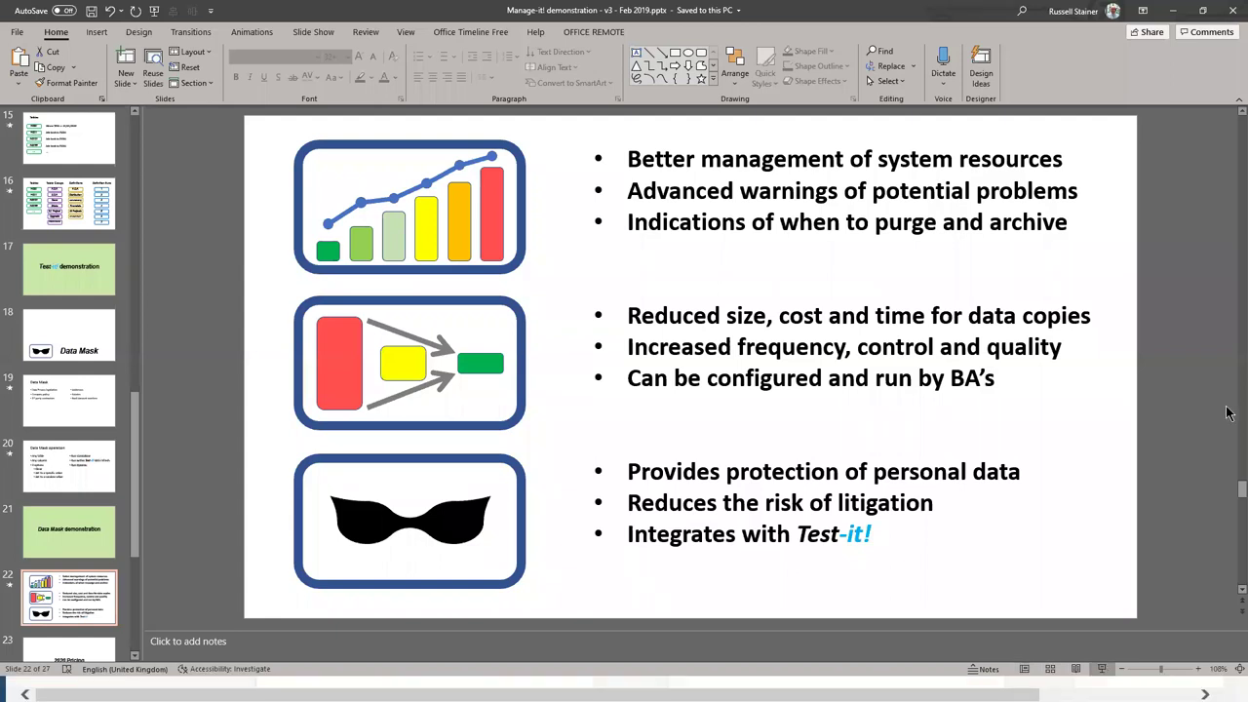
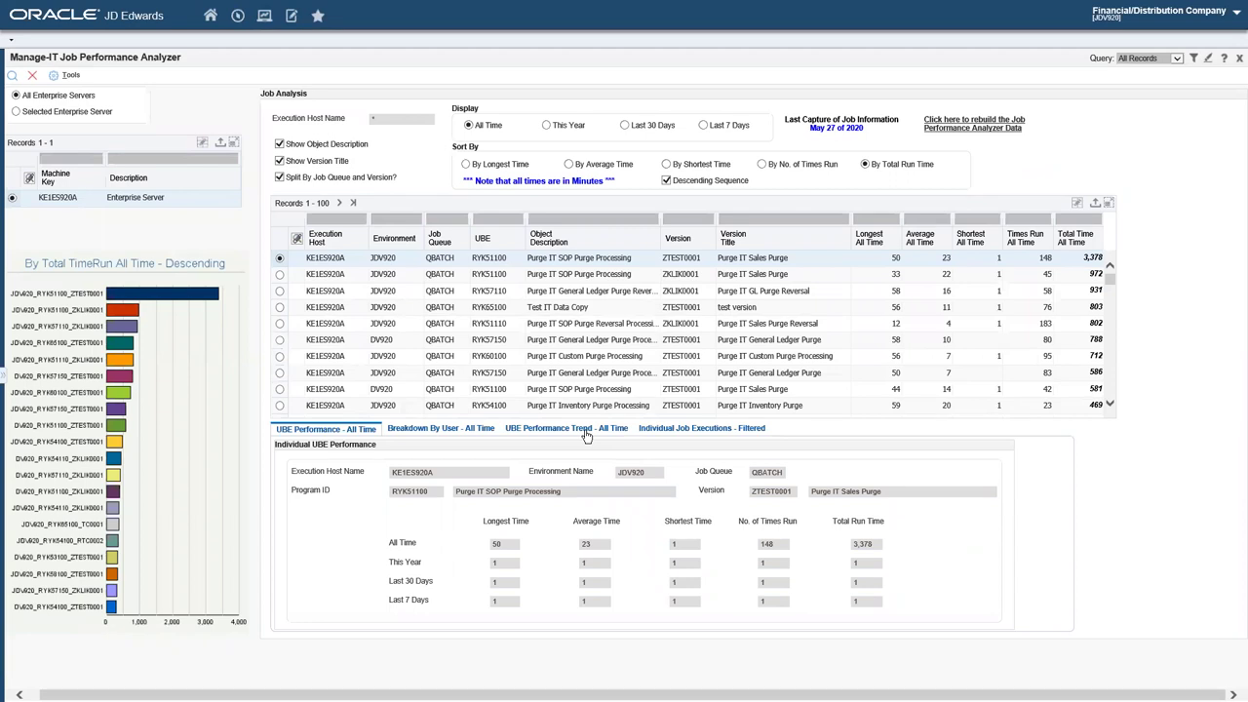
- Close the Job Performance Analyzer form to get back to the Manage-it! Links page
click(33, 79)
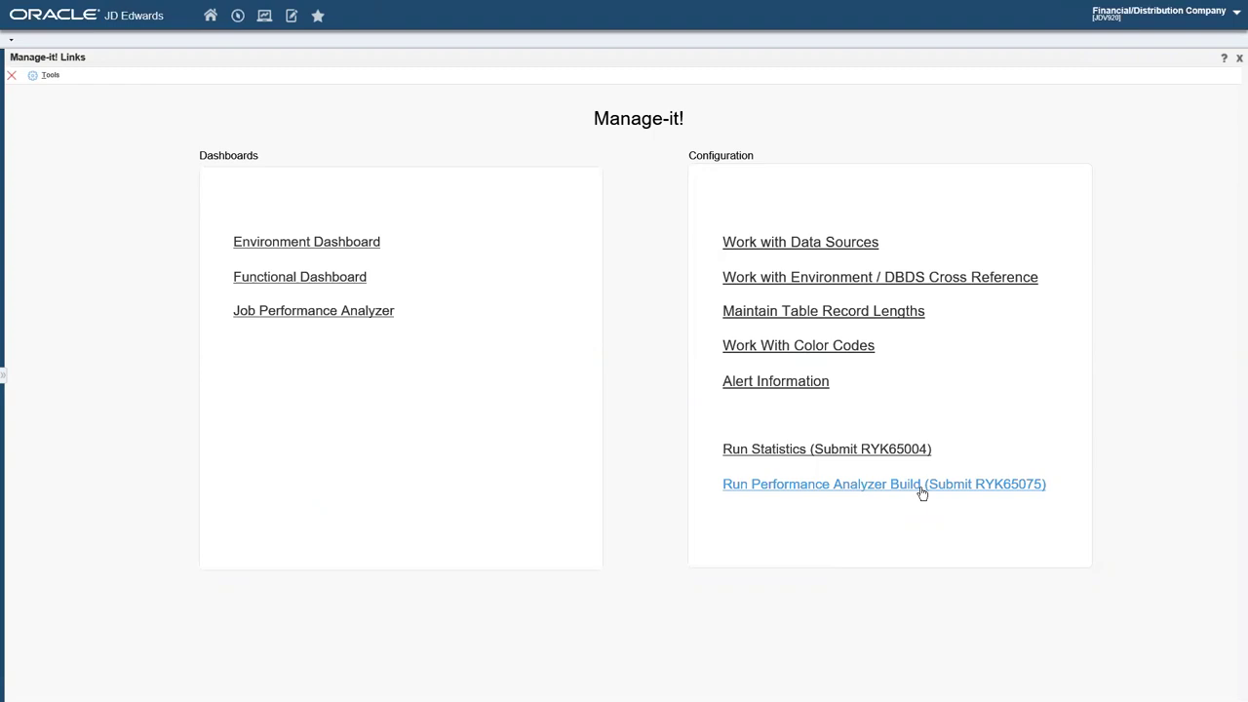
- Open the Job Performance Analyzer from Dashboards, ranking all-time jobs by total run time
click(342, 312)
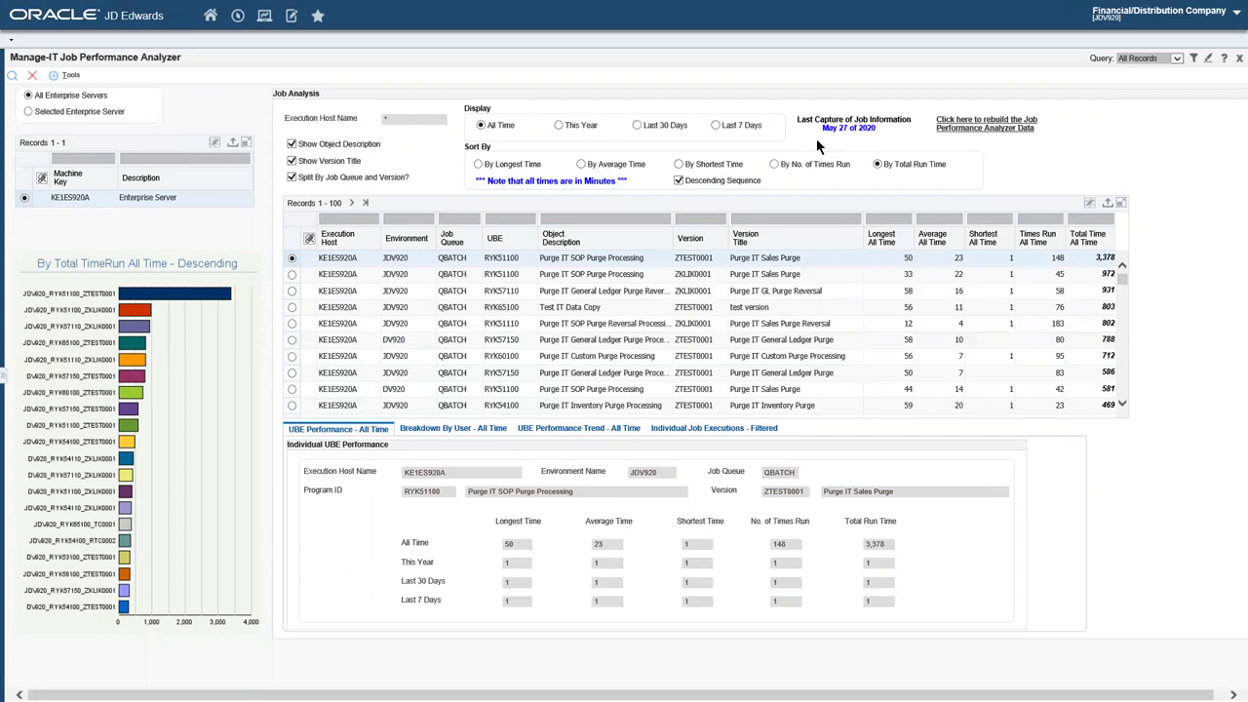
- Put PowerPoint on slide 26 'Any questions?', then close the Job Performance Analyzer
key(alt+Tab)
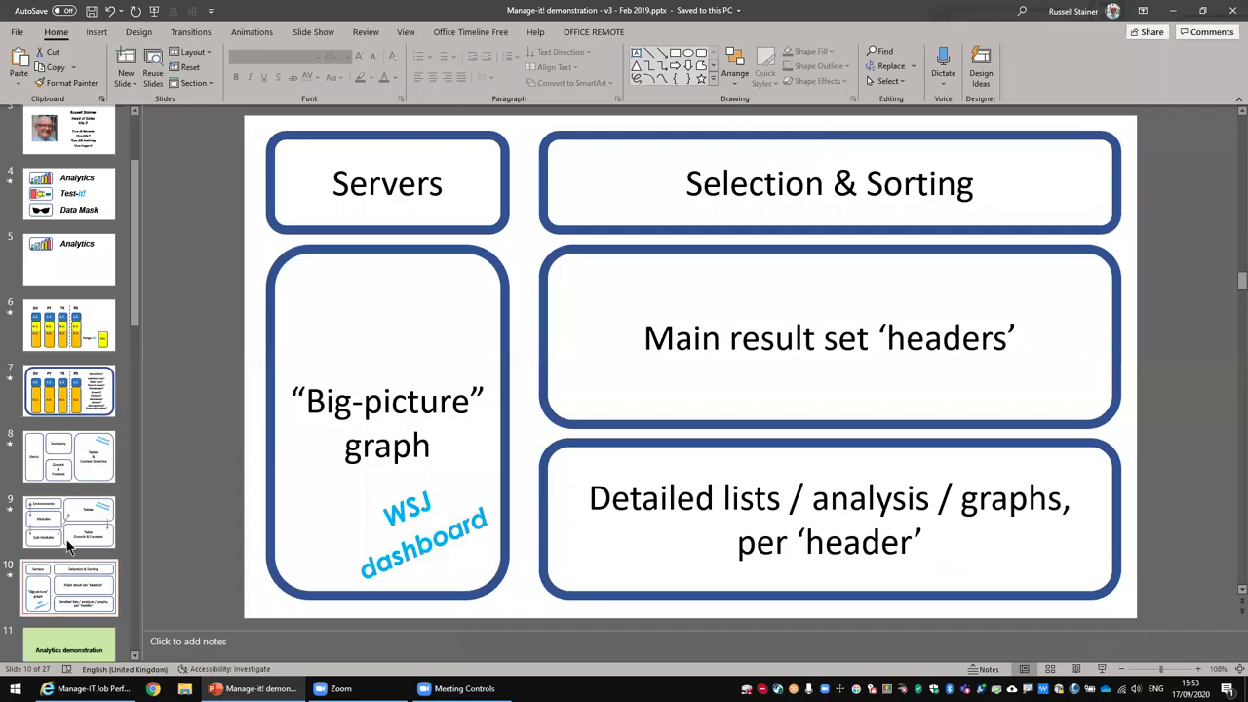
scroll(69, 546, down, 5)
click(68, 546)
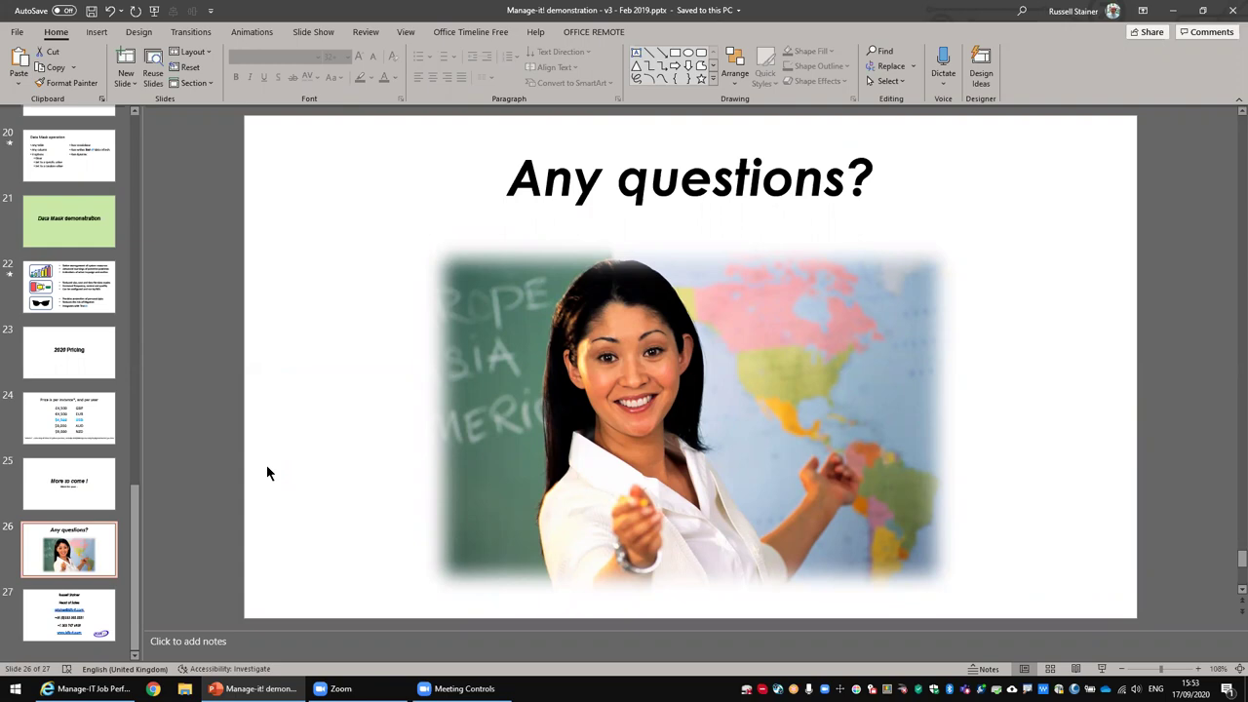
key(alt+Tab)
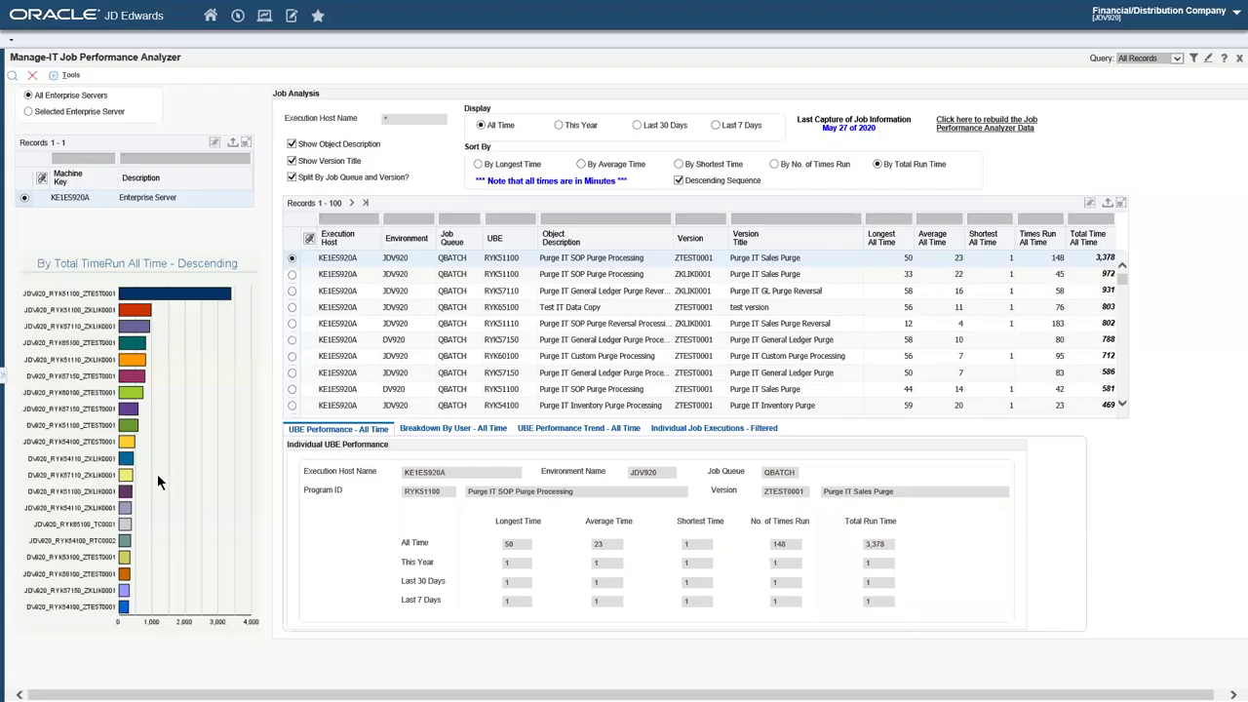
click(32, 75)
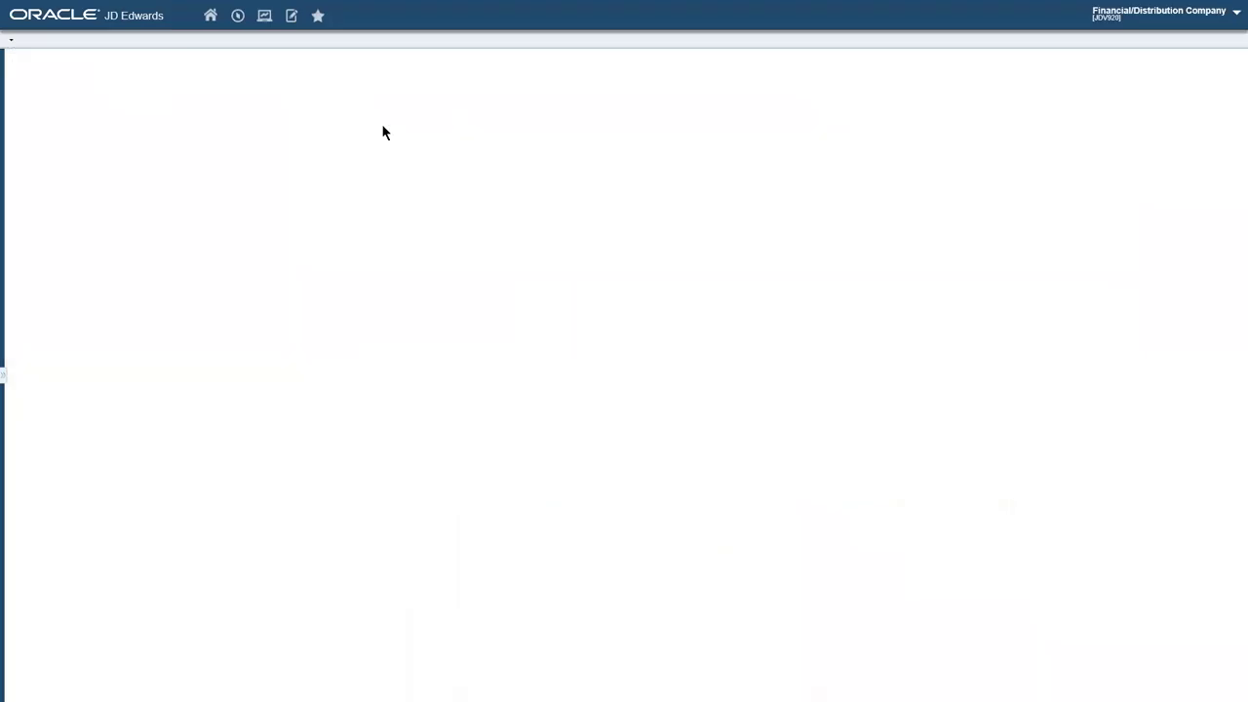
click(765, 281)
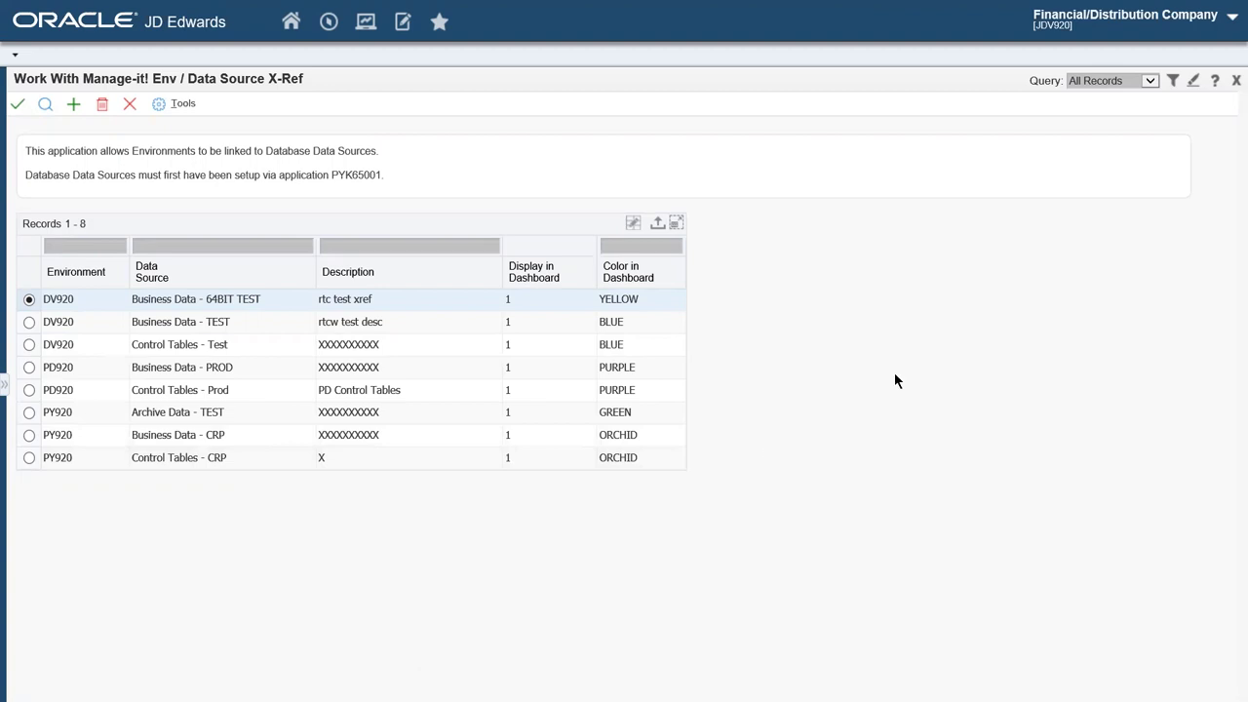
click(202, 344)
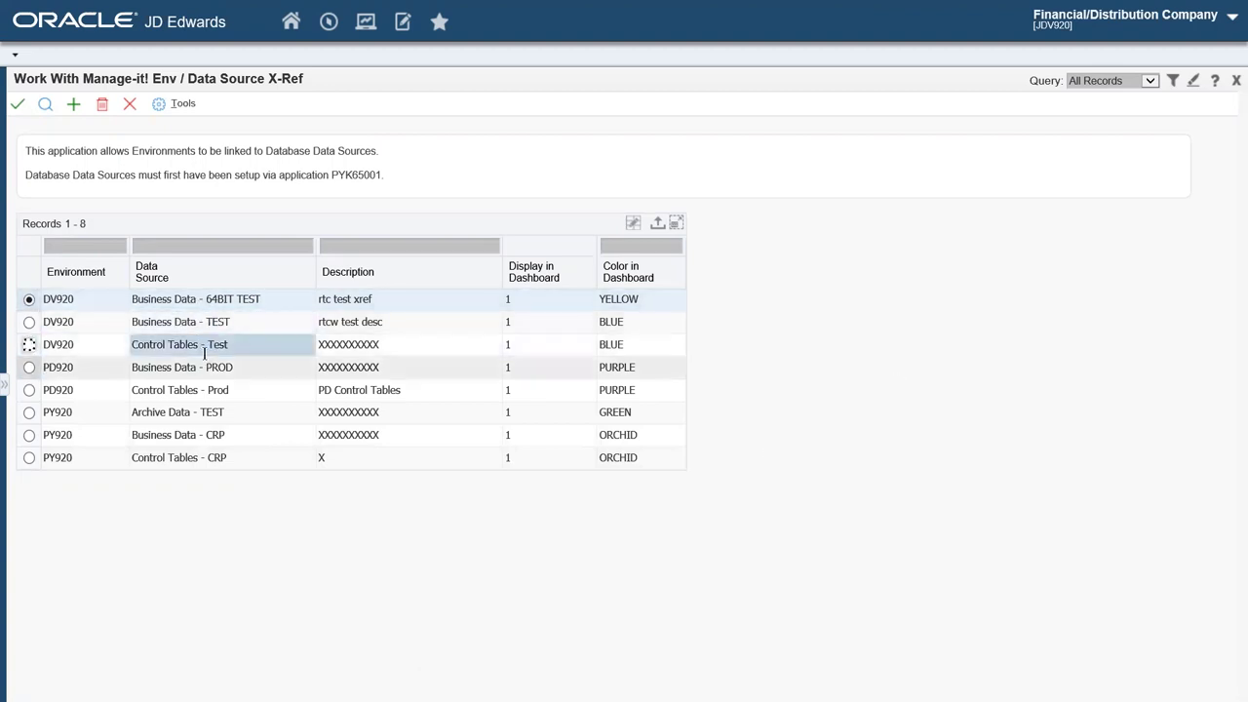
click(206, 386)
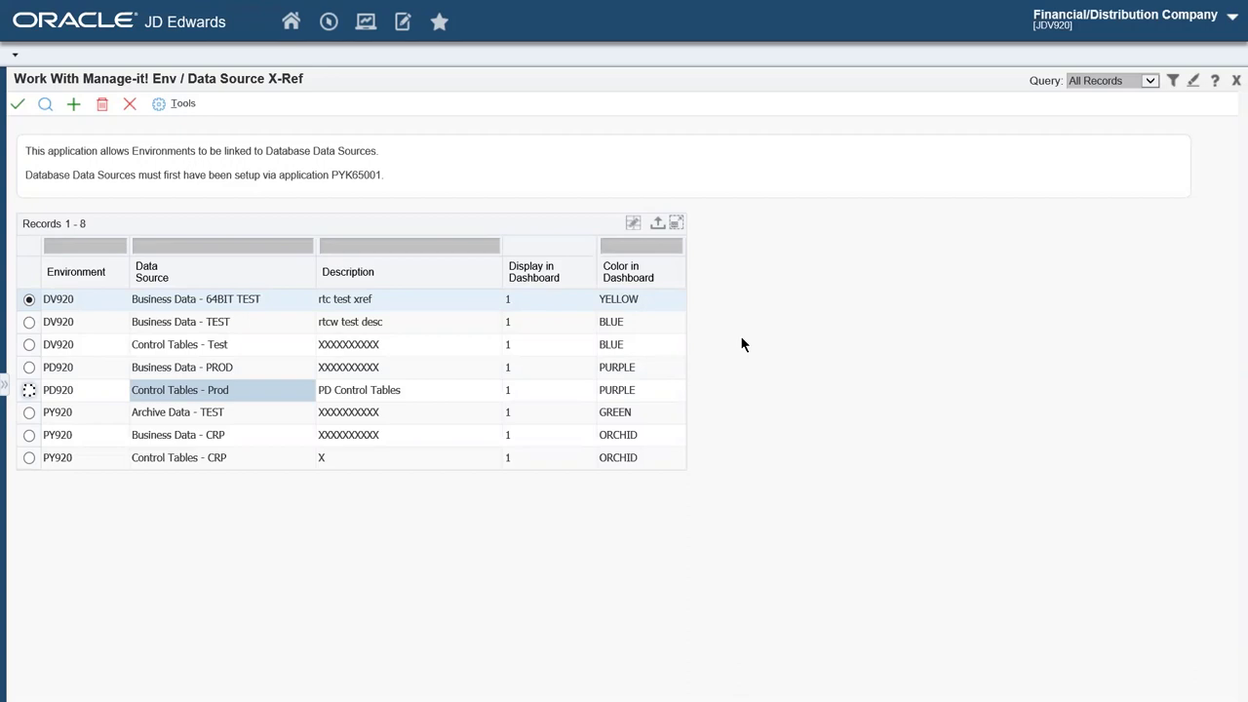
click(140, 303)
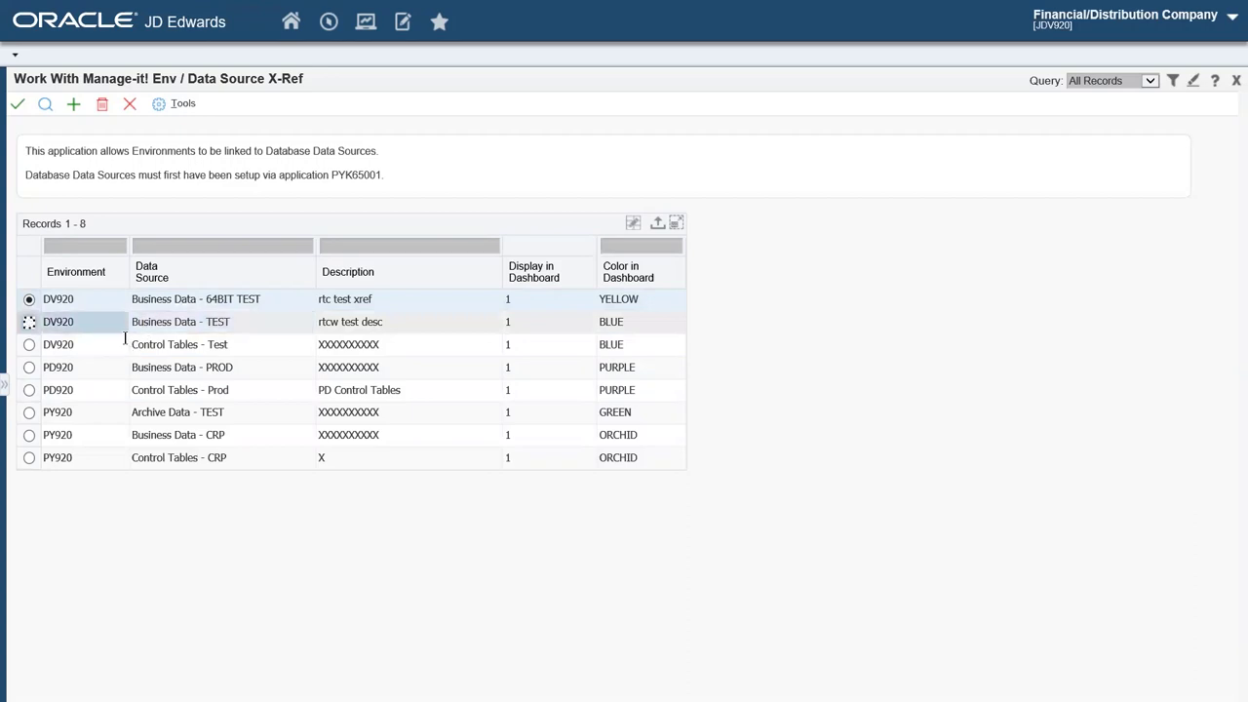
click(123, 347)
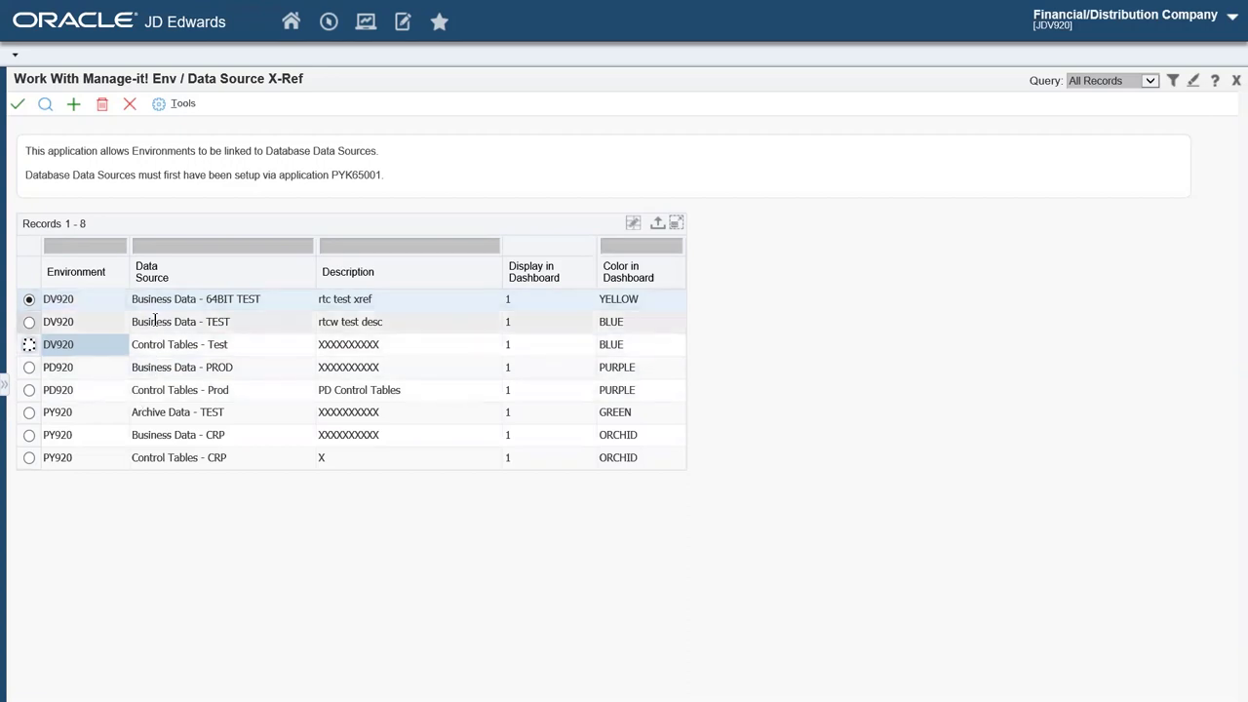
drag(91, 295, 162, 343)
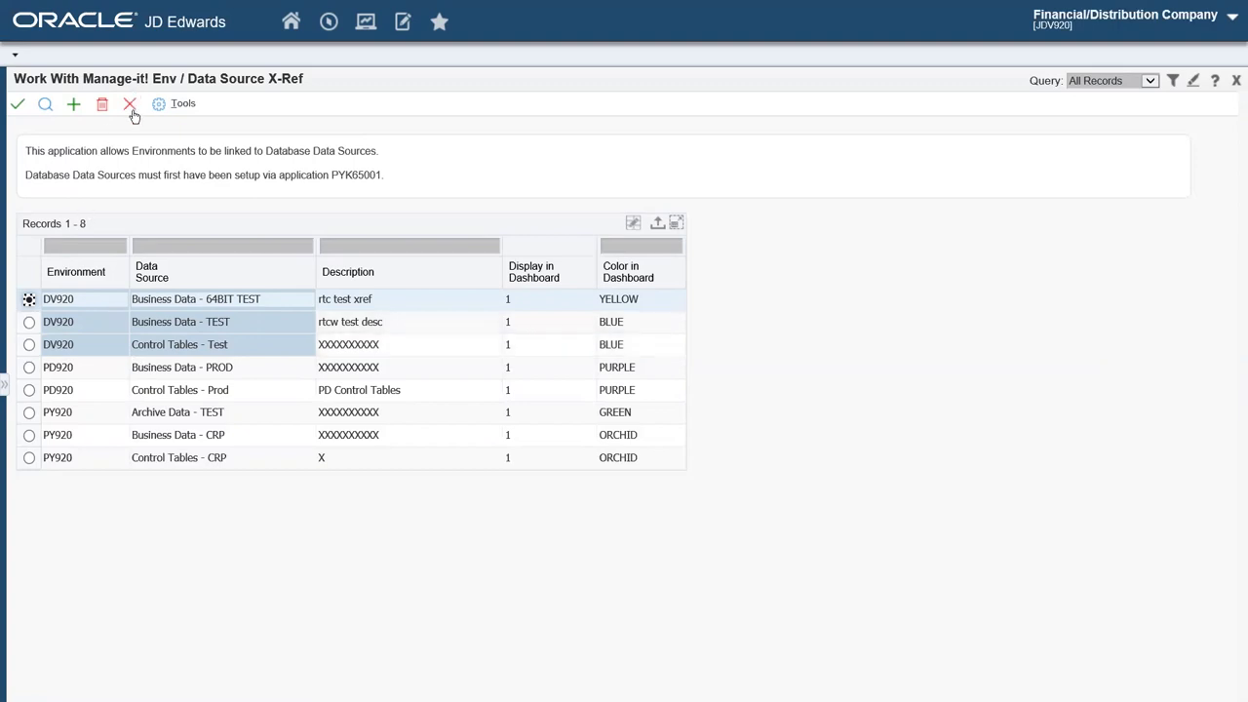
drag(653, 301, 663, 459)
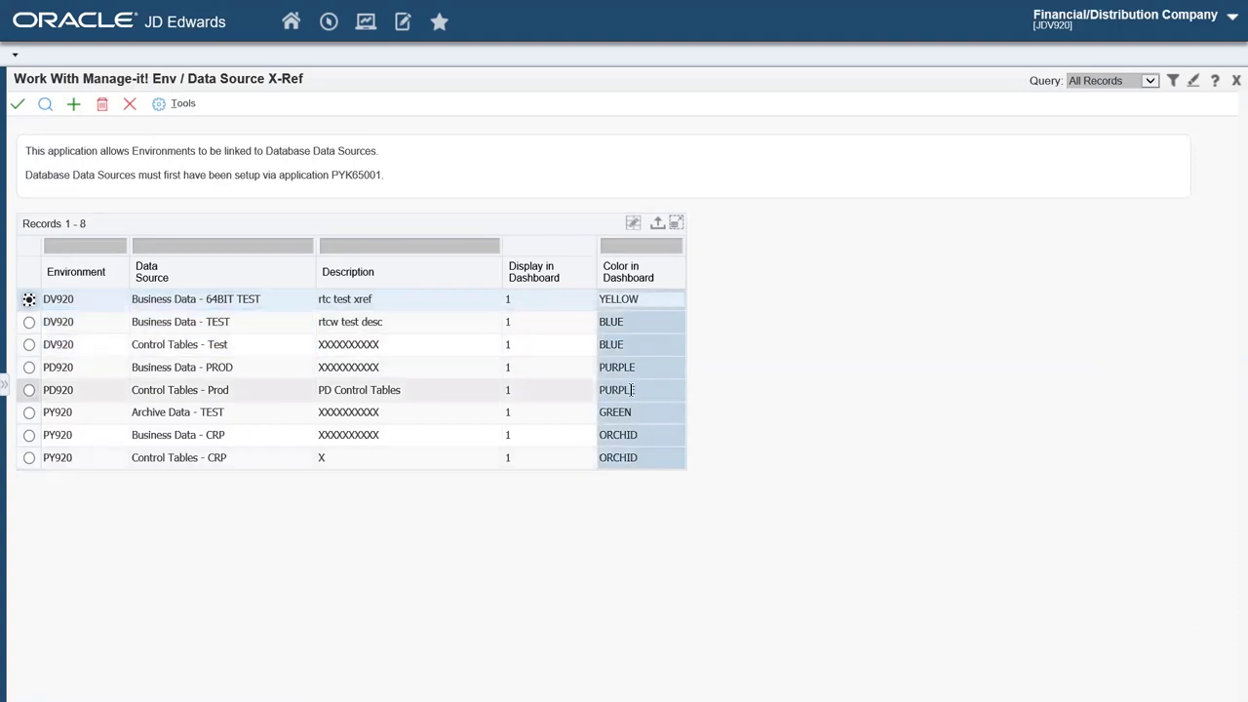
click(634, 312)
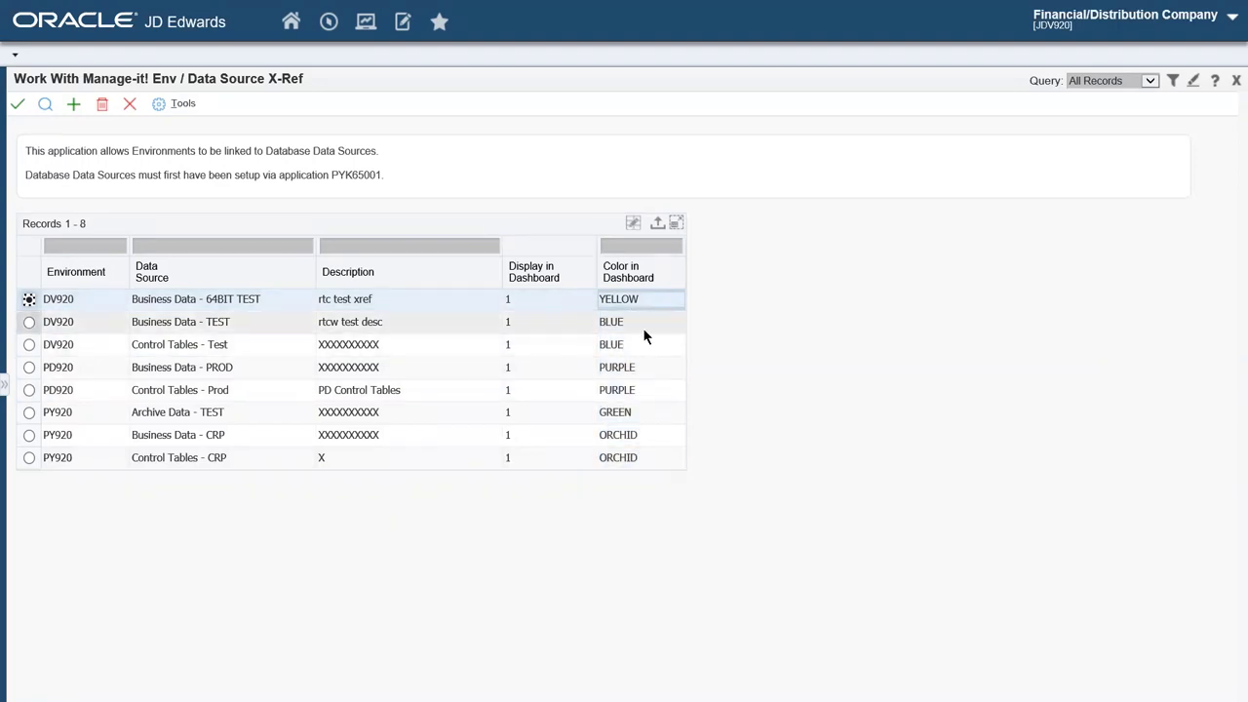
click(644, 330)
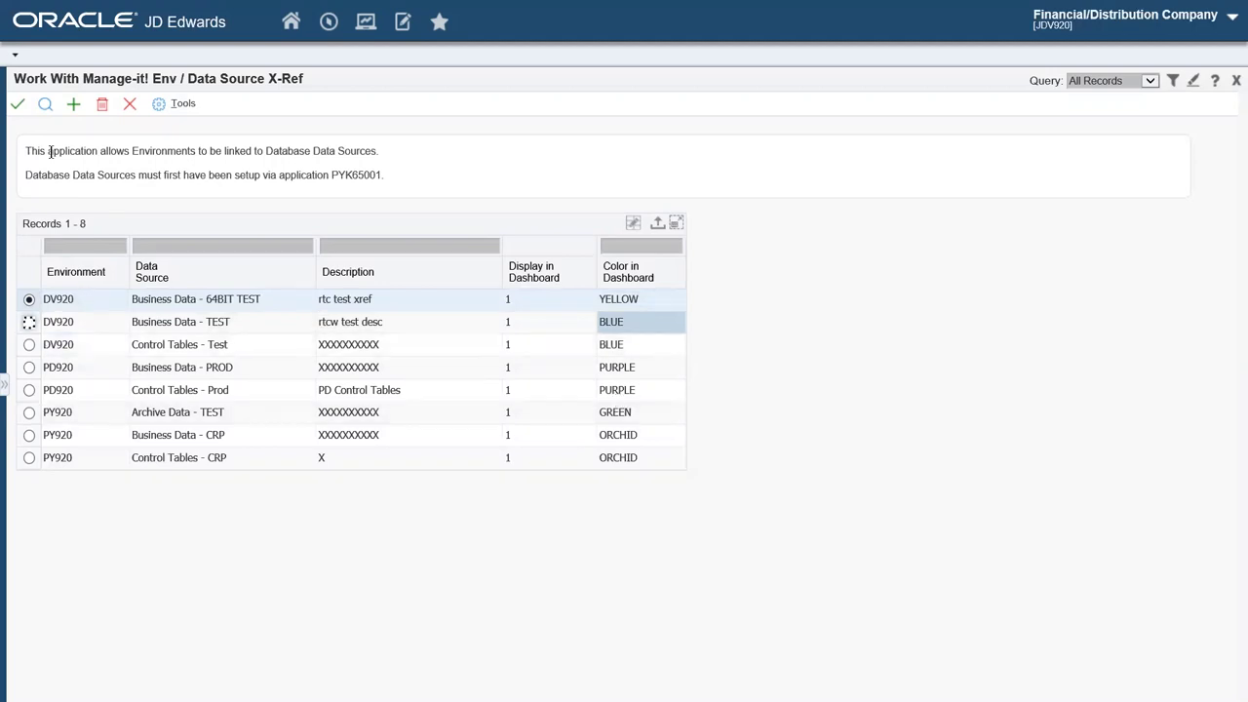
click(130, 107)
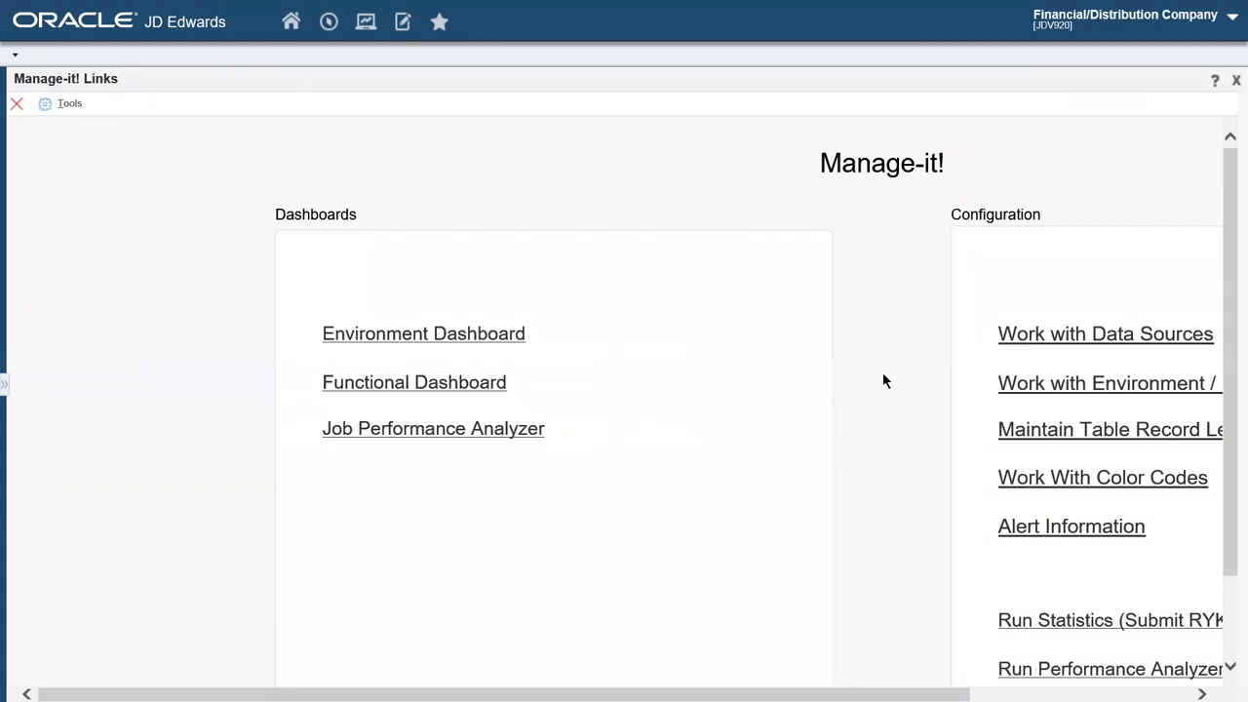
click(1102, 480)
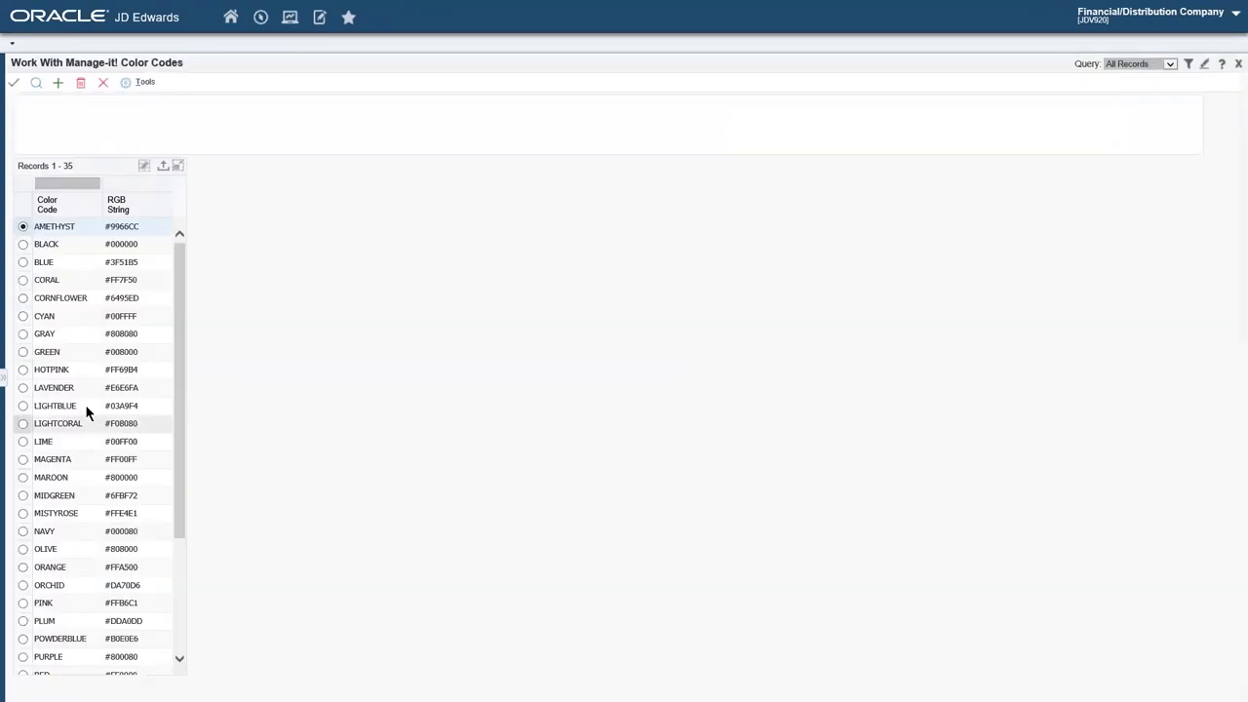
click(22, 370)
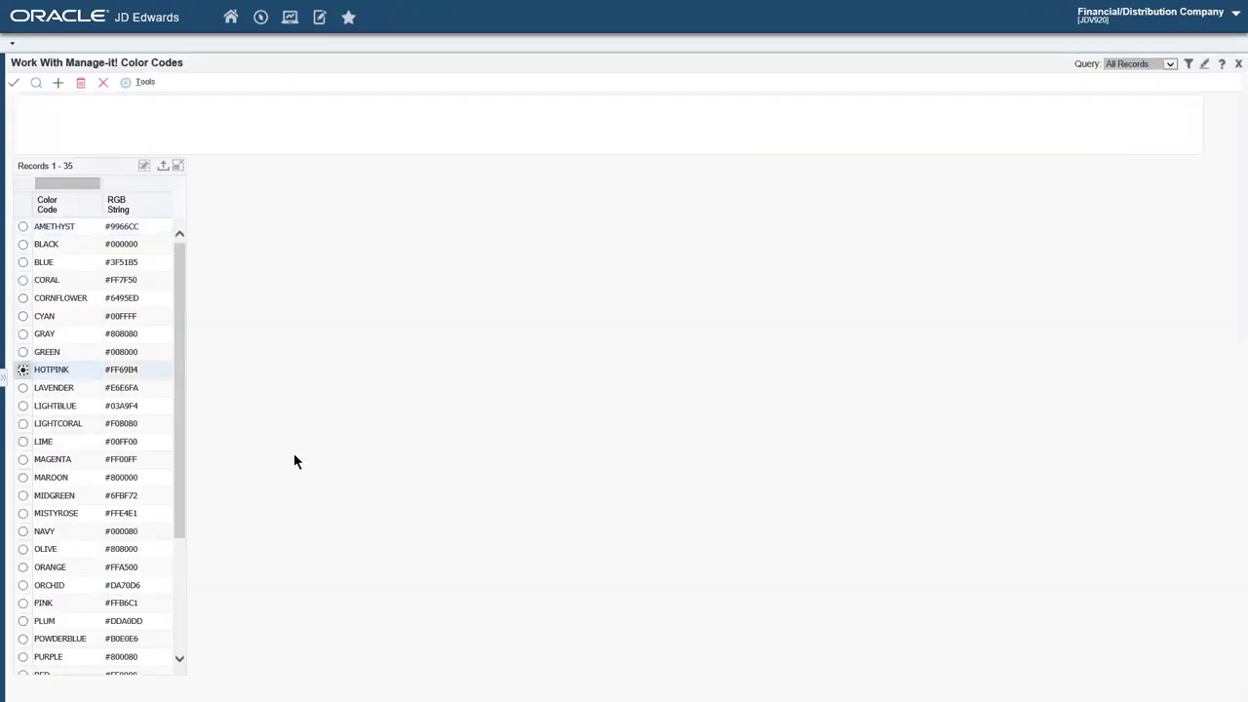
click(103, 83)
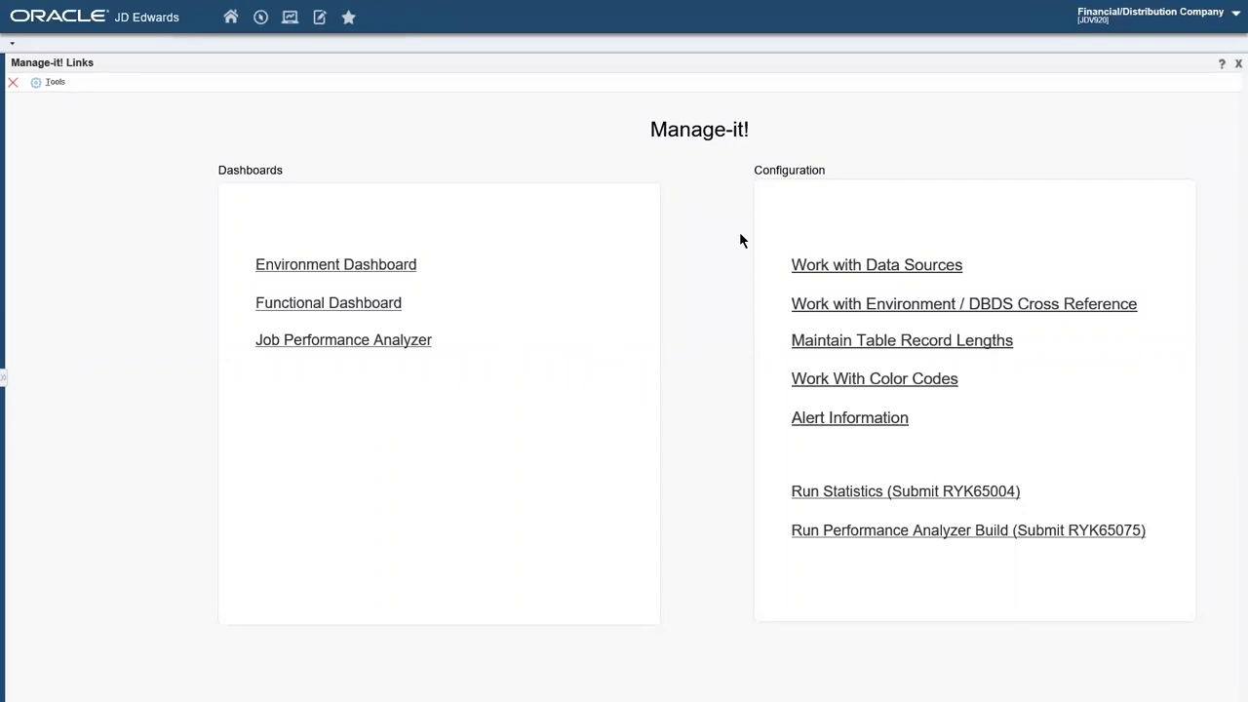
- Close Manage-it! Links to the Manage-it! Suite dashboard and switch to the 'Any questions?' slide
click(13, 82)
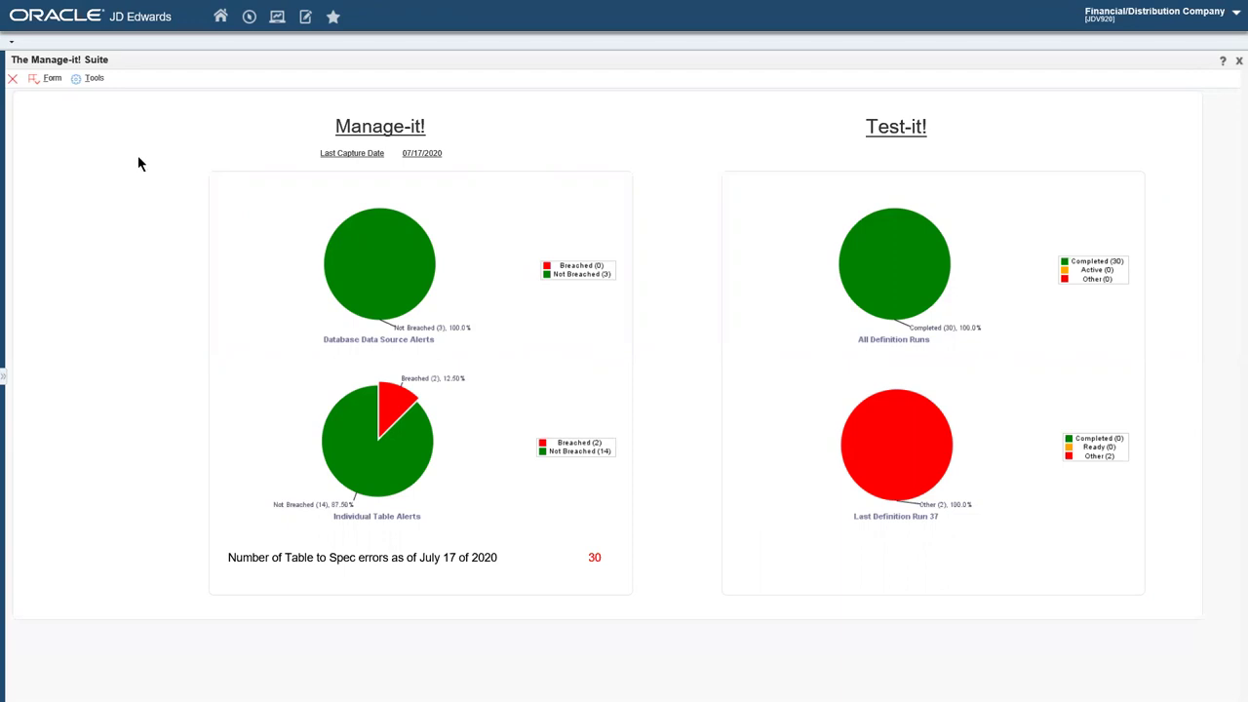
key(alt+Tab)
key(alt+Tab)
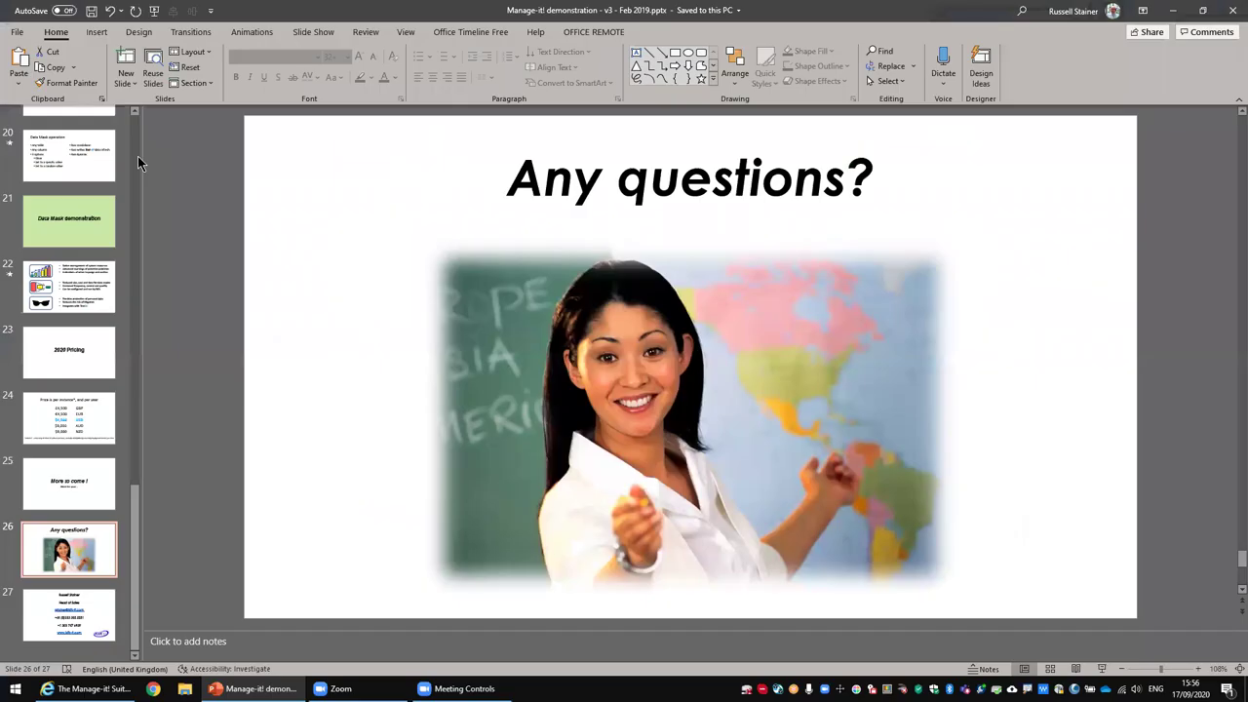